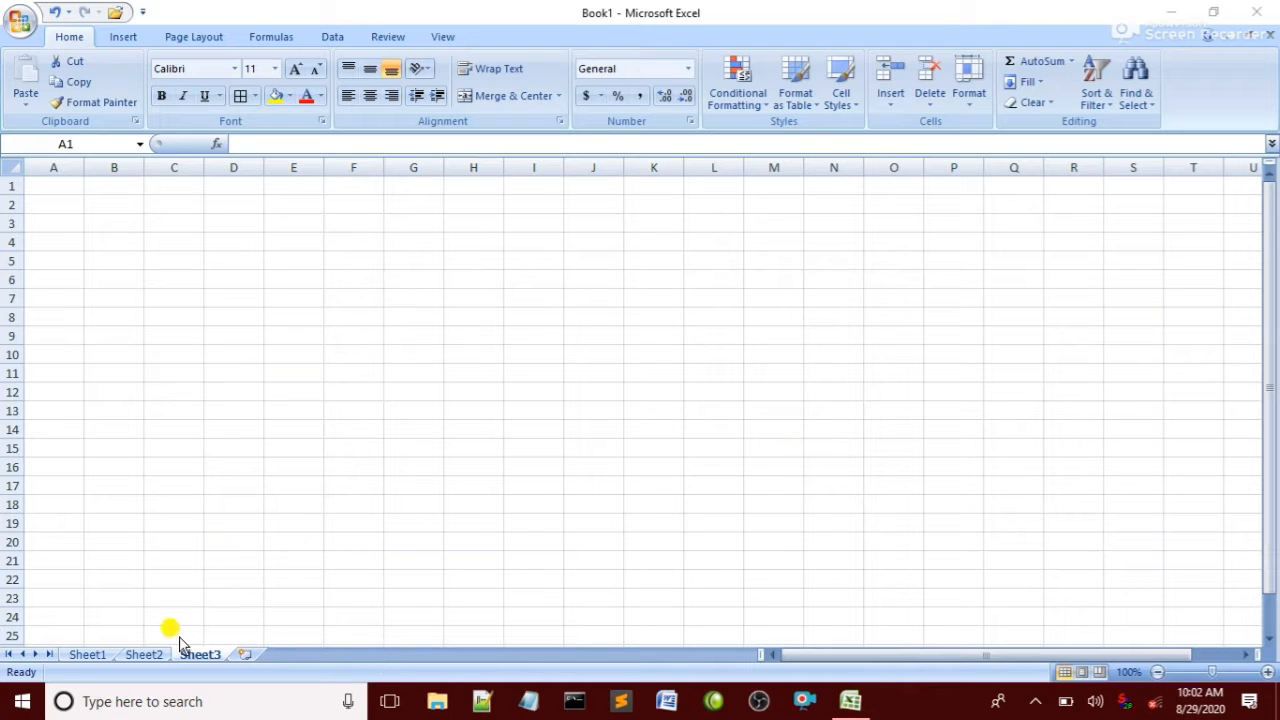
Open Sheet1, which holds the worker salary table.
{"action": "left_click", "coordinate": [90, 665]}
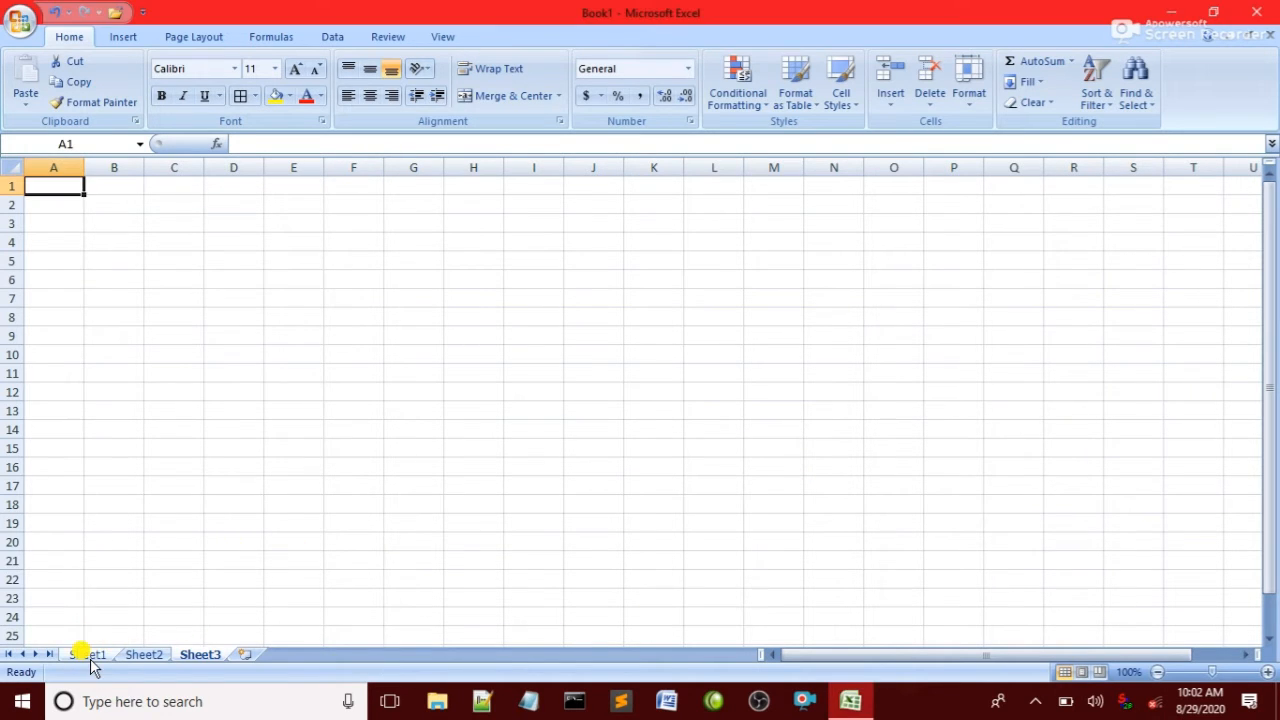
{"action": "left_click", "coordinate": [90, 656]}
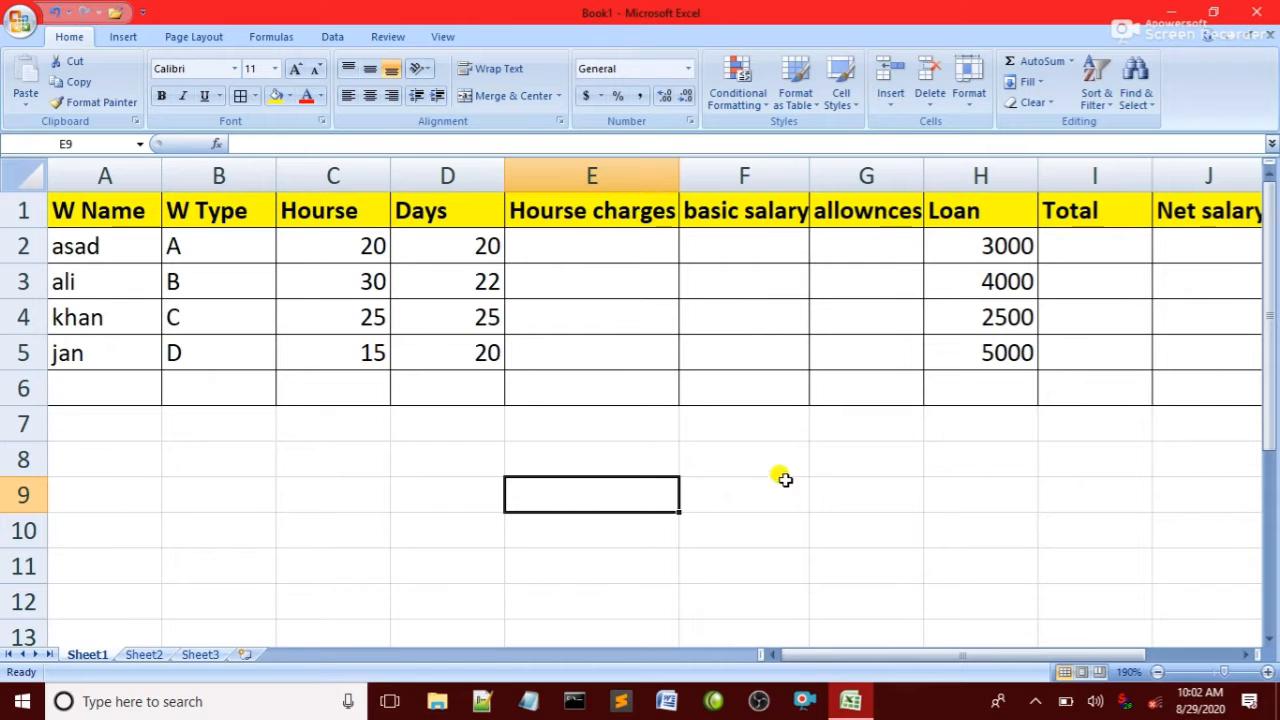
{"action": "mouse_move", "coordinate": [840, 651]}
{"action": "left_mouse_down"}
{"action": "mouse_move", "coordinate": [1006, 651]}
{"action": "mouse_move", "coordinate": [898, 680]}
{"action": "mouse_move", "coordinate": [846, 663]}
{"action": "left_mouse_up"}
Review the worker type of each employee in the W Type column, B2 to B5.
{"action": "left_click", "coordinate": [218, 252]}
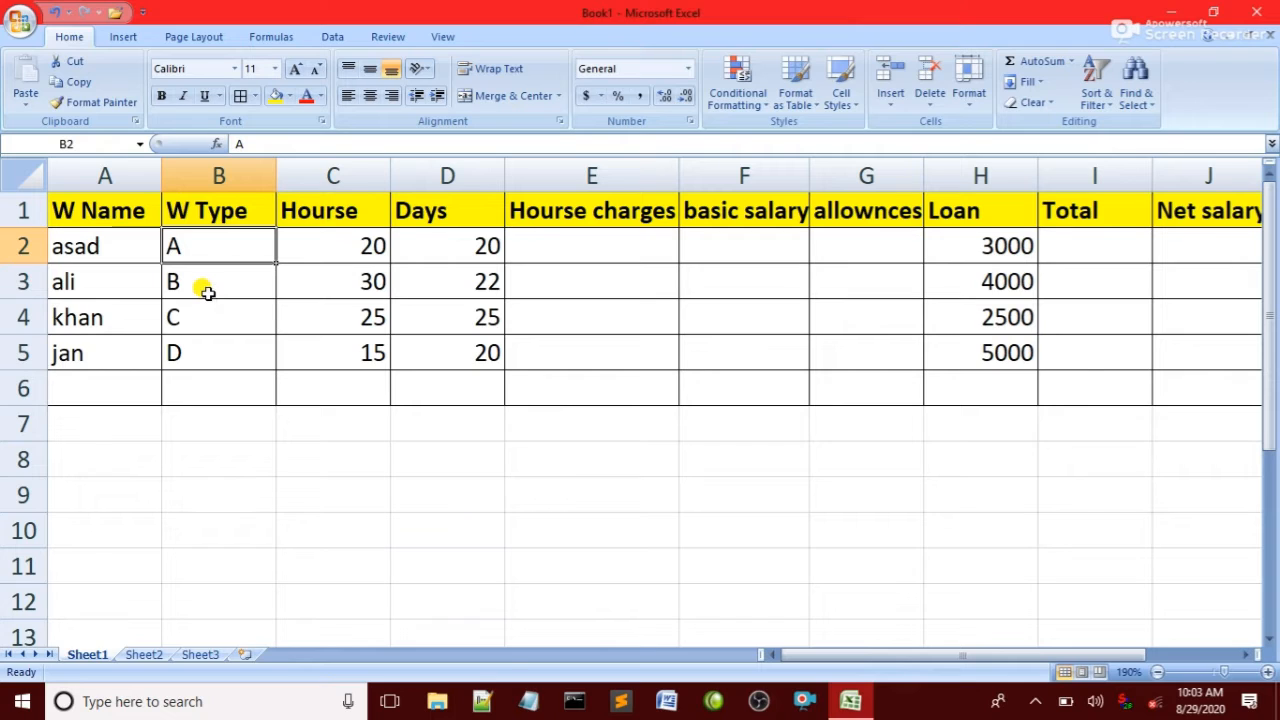
{"action": "left_click", "coordinate": [207, 292]}
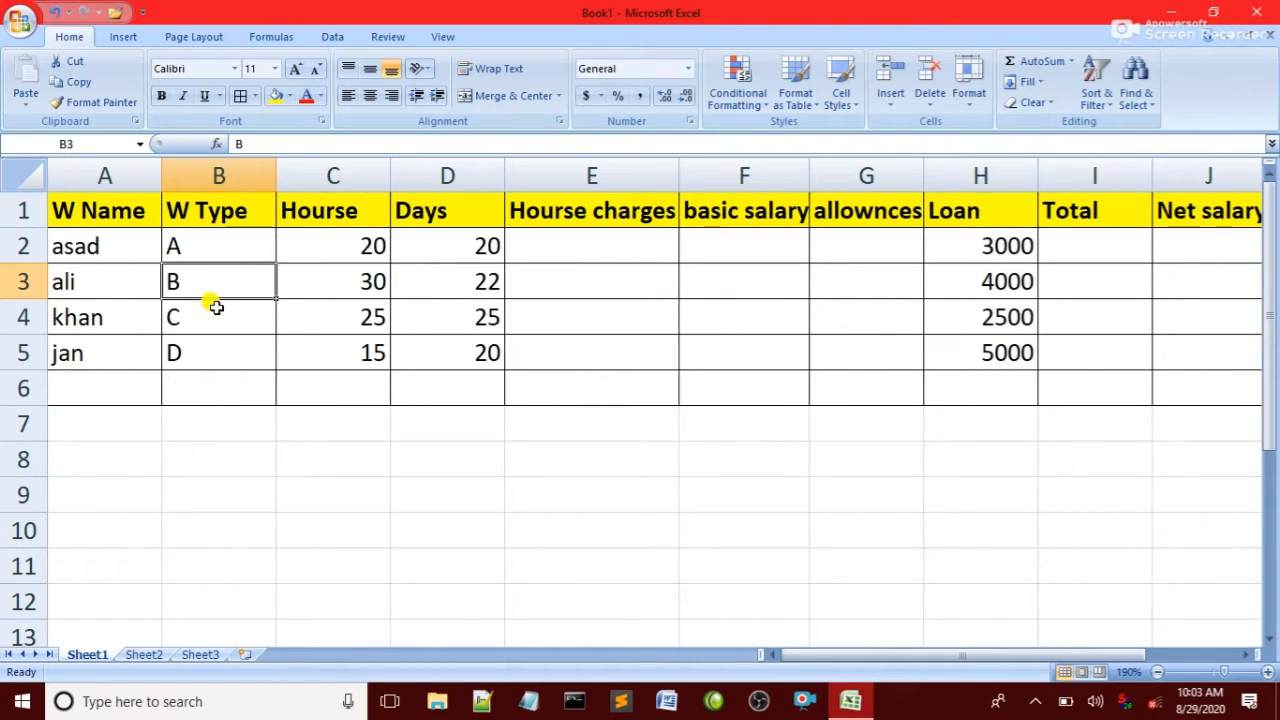
{"action": "left_click", "coordinate": [199, 240]}
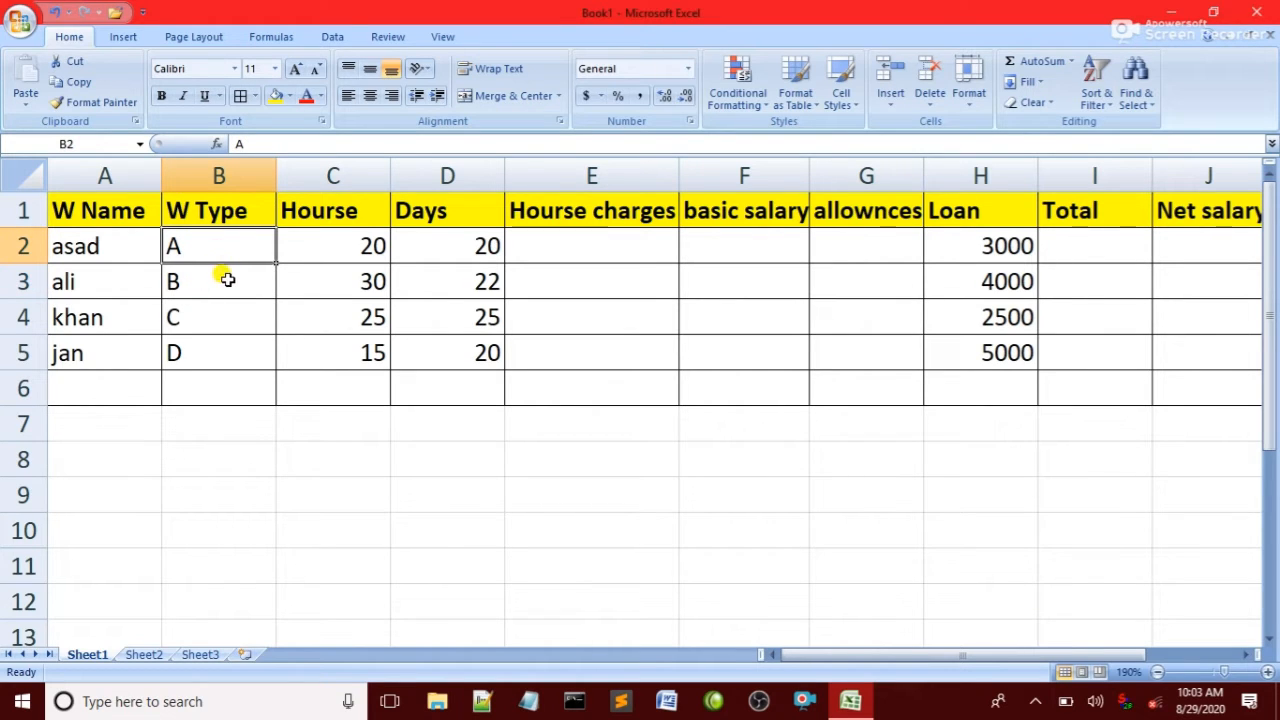
{"action": "left_click", "coordinate": [228, 280]}
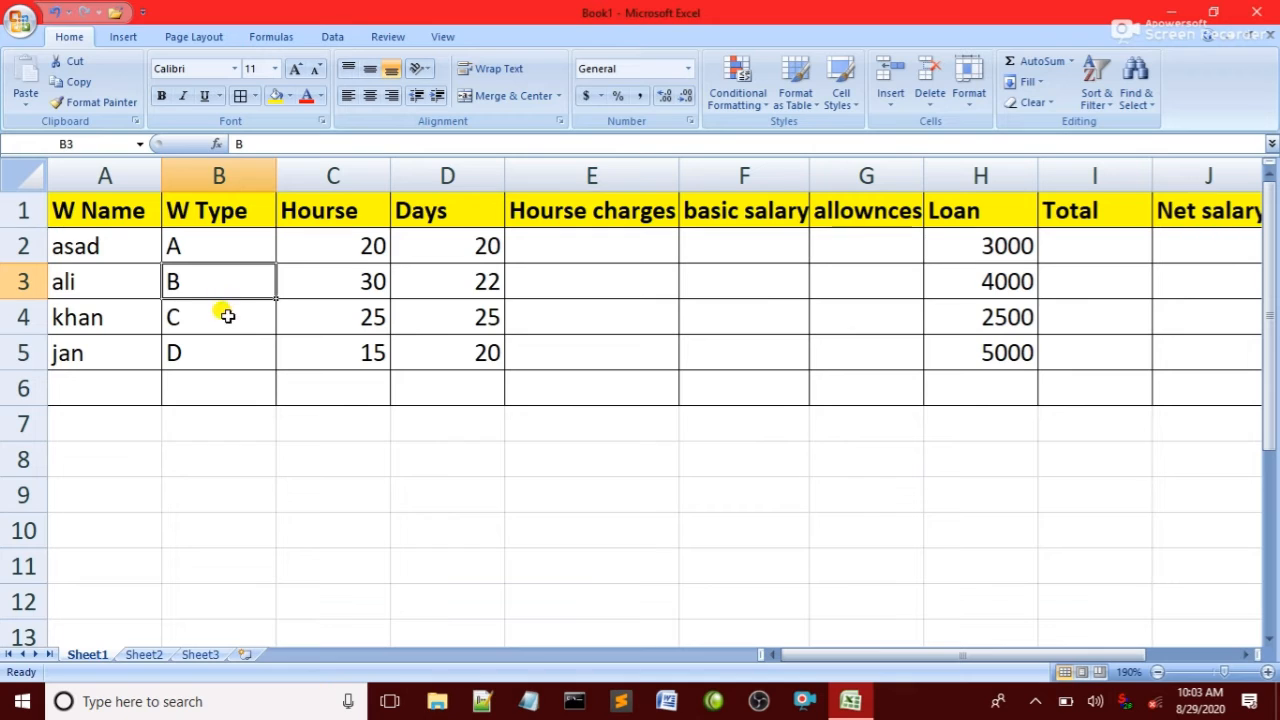
{"action": "left_click", "coordinate": [228, 316]}
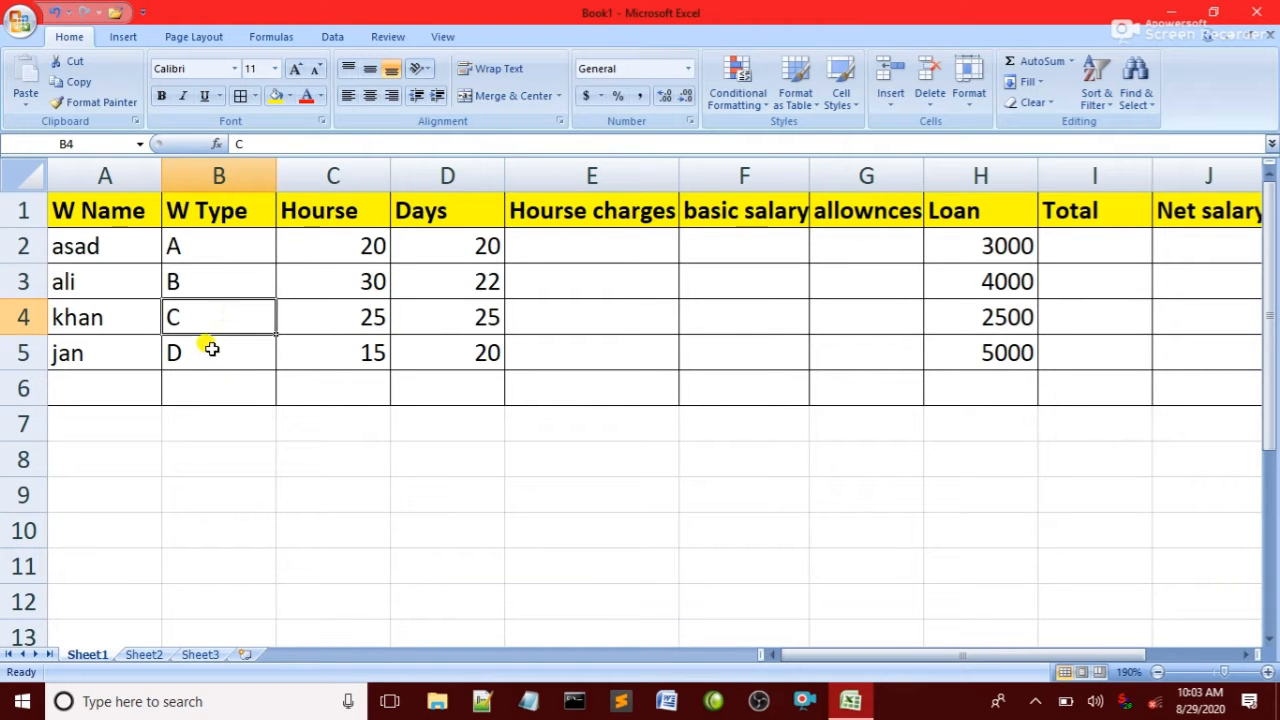
{"action": "left_click", "coordinate": [219, 346]}
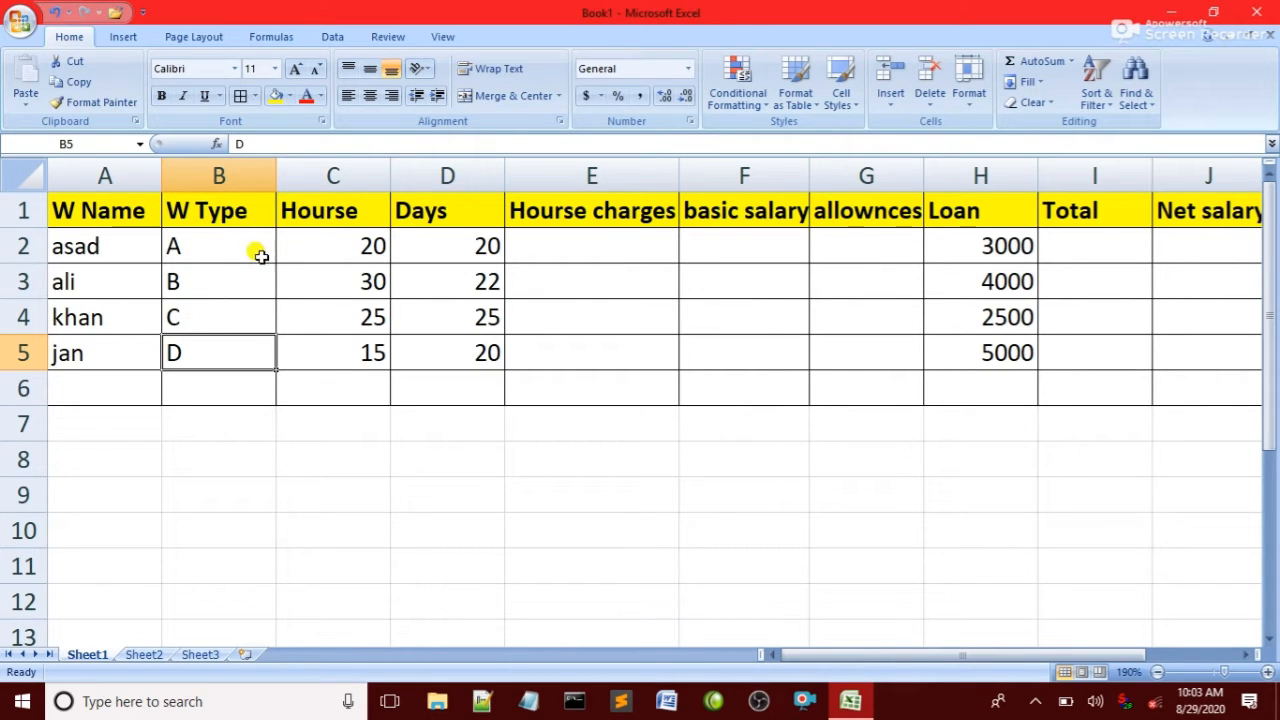
Examine each worker's entries in the Hourse and Days columns, rows 2 to 5.
{"action": "left_click", "coordinate": [345, 248]}
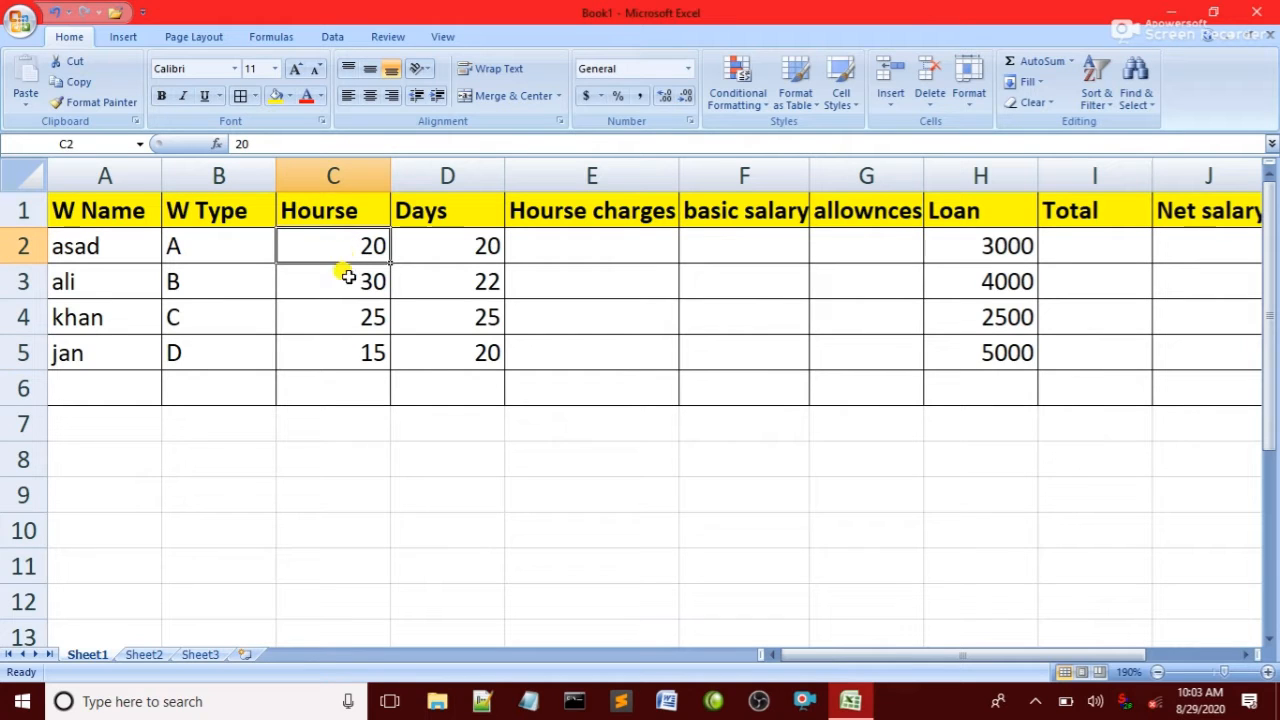
{"action": "left_click", "coordinate": [355, 282]}
{"action": "left_click", "coordinate": [350, 320]}
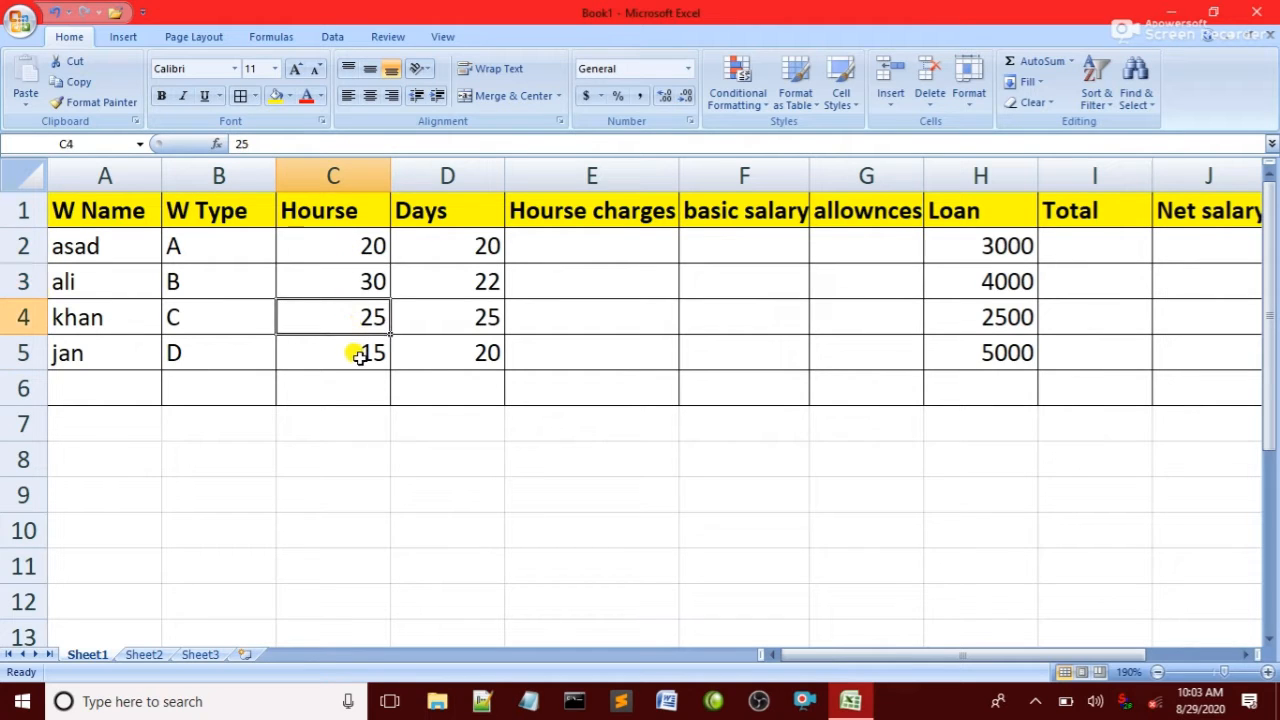
{"action": "left_click", "coordinate": [358, 355]}
{"action": "left_click", "coordinate": [446, 214]}
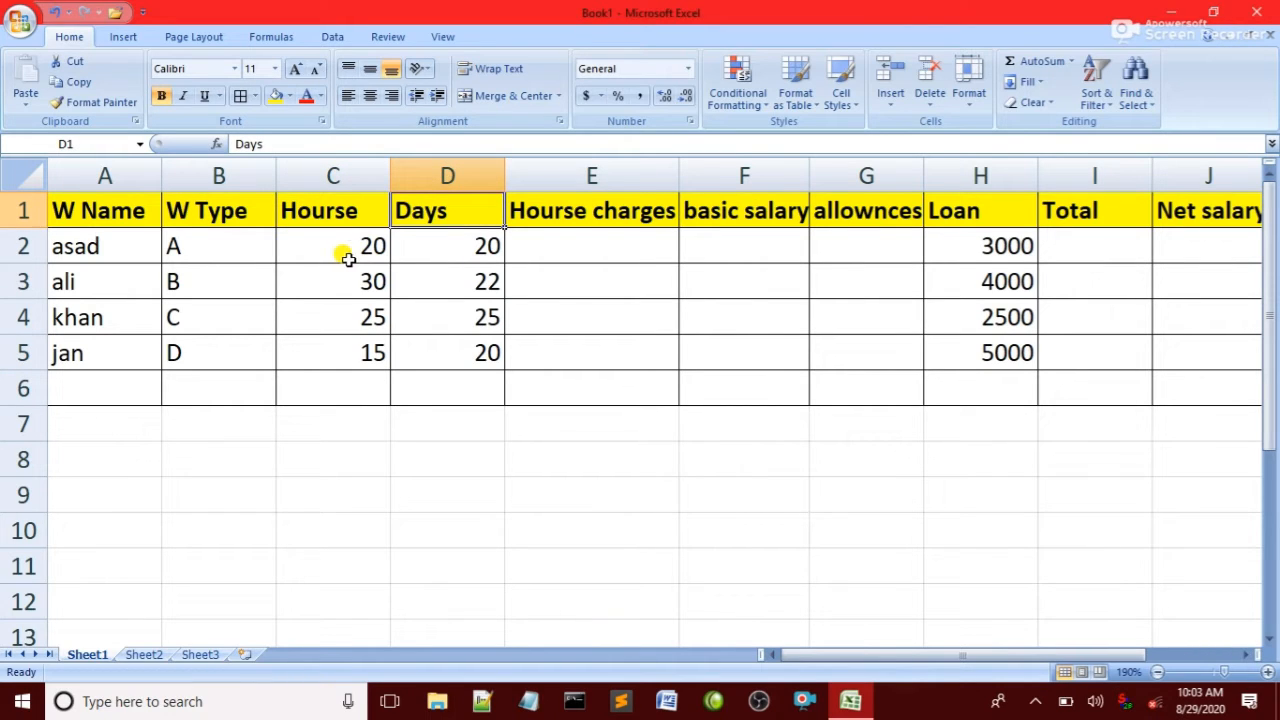
{"action": "left_click", "coordinate": [441, 245]}
{"action": "left_click", "coordinate": [457, 280]}
{"action": "left_click", "coordinate": [466, 317]}
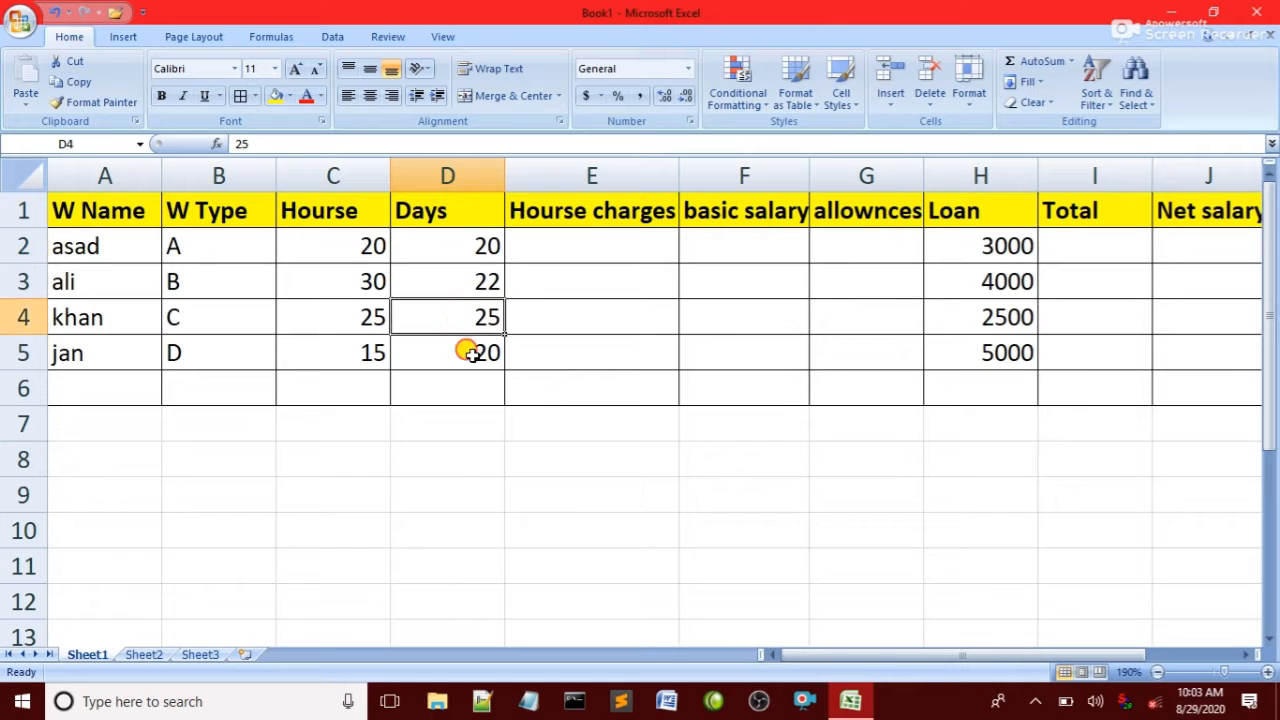
{"action": "left_click", "coordinate": [471, 352]}
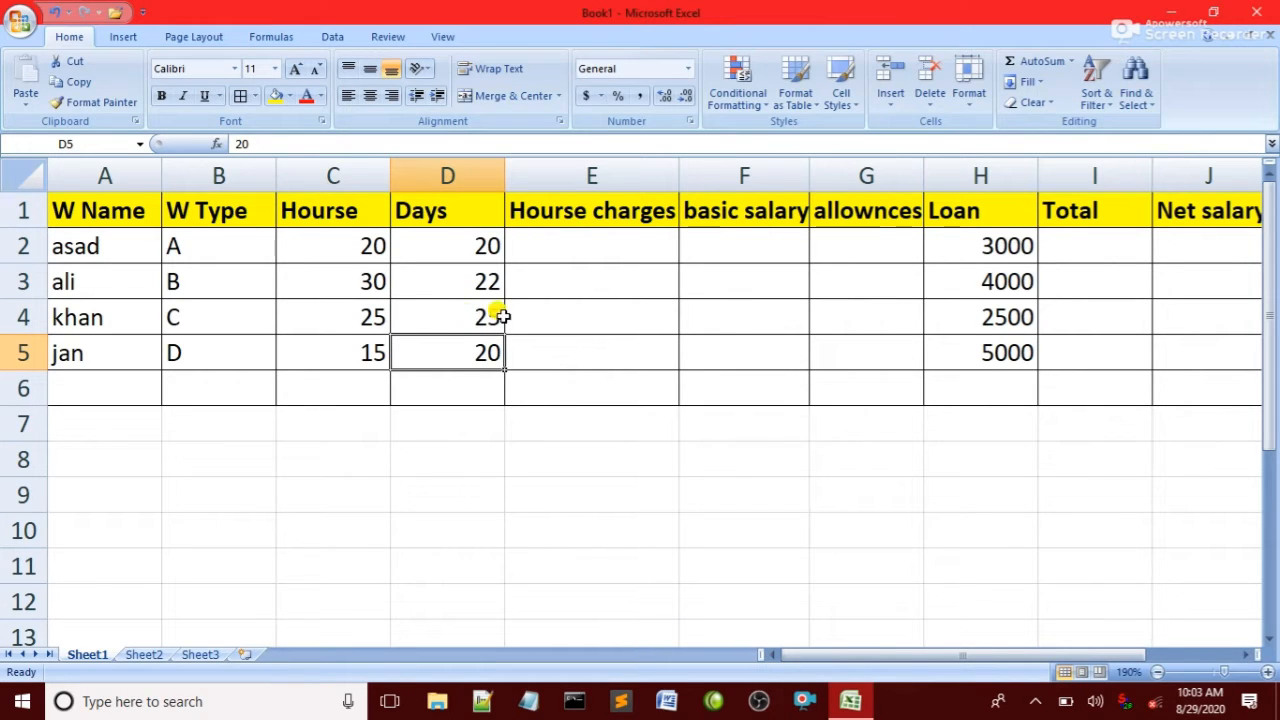
Examine the Hourse charges heading, the Loan amounts, and the Total and Net salary columns of the table.
{"action": "left_click", "coordinate": [592, 216]}
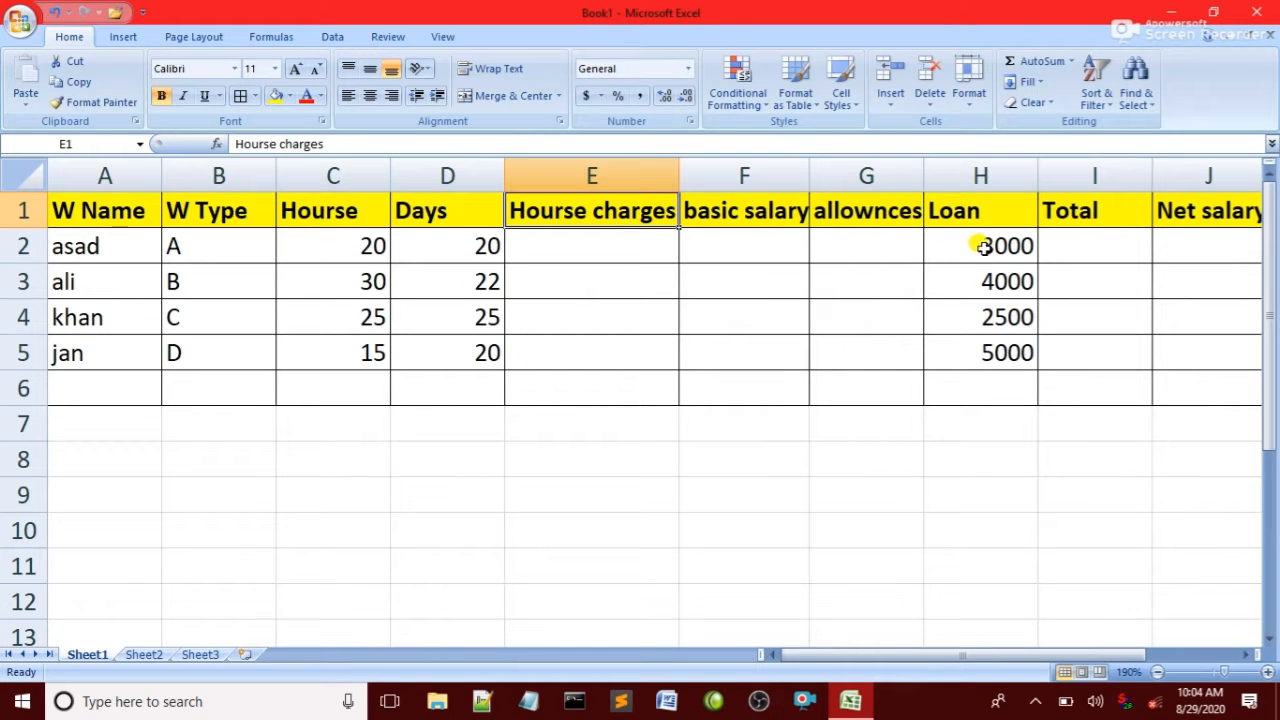
{"action": "left_click", "coordinate": [988, 281]}
{"action": "left_click", "coordinate": [992, 313]}
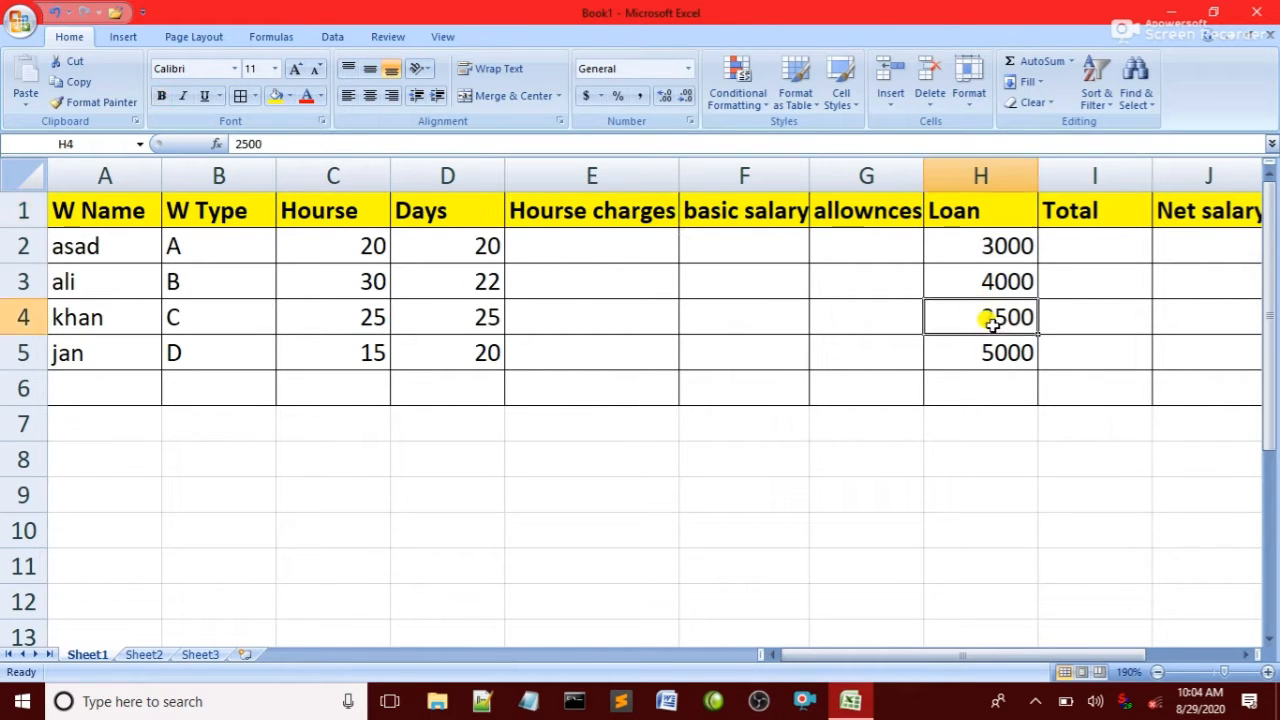
{"action": "left_click", "coordinate": [992, 353]}
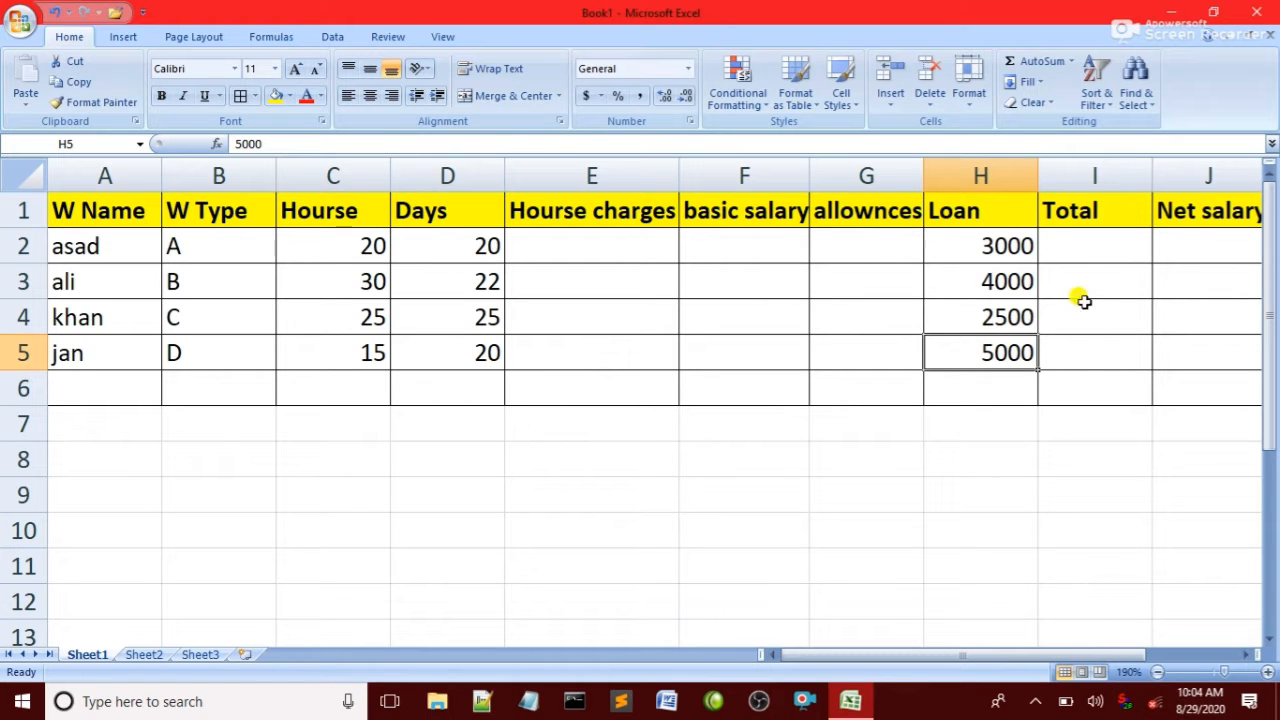
{"action": "left_click", "coordinate": [1073, 258]}
{"action": "left_click_drag", "start_coordinate": [1110, 655], "coordinate": [1150, 650]}
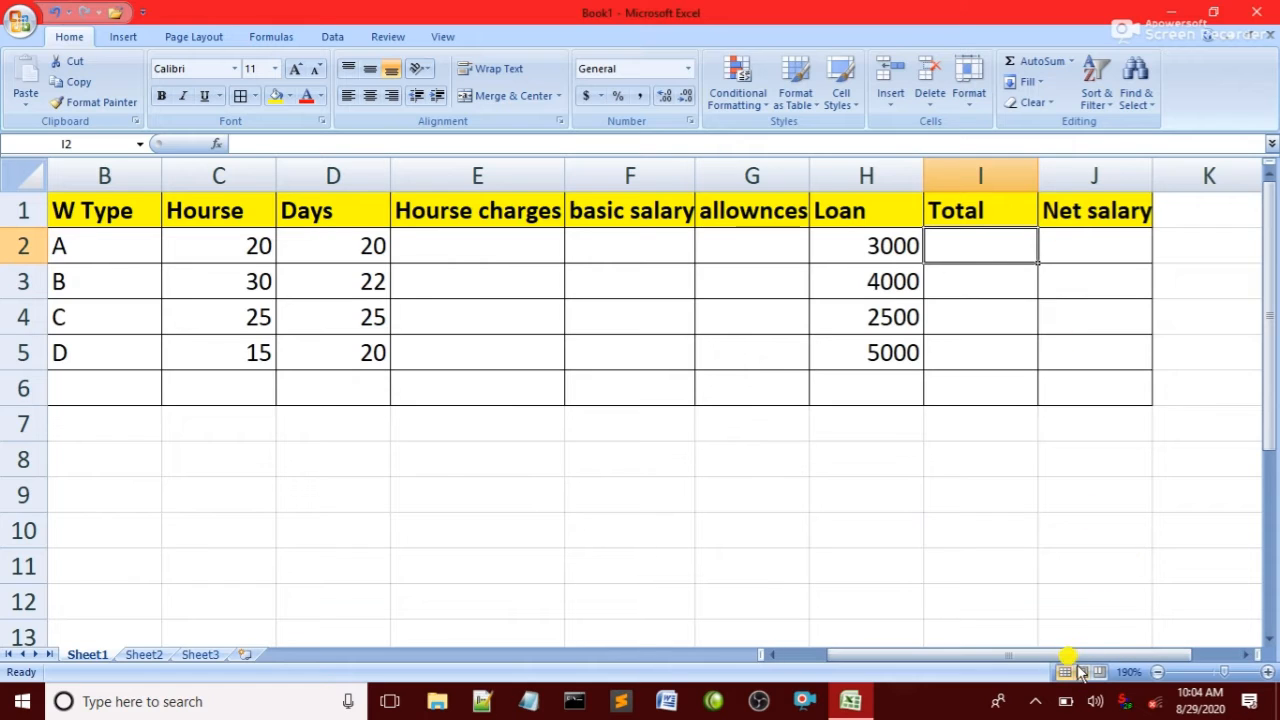
{"action": "left_click_drag", "start_coordinate": [1023, 649], "coordinate": [829, 652]}
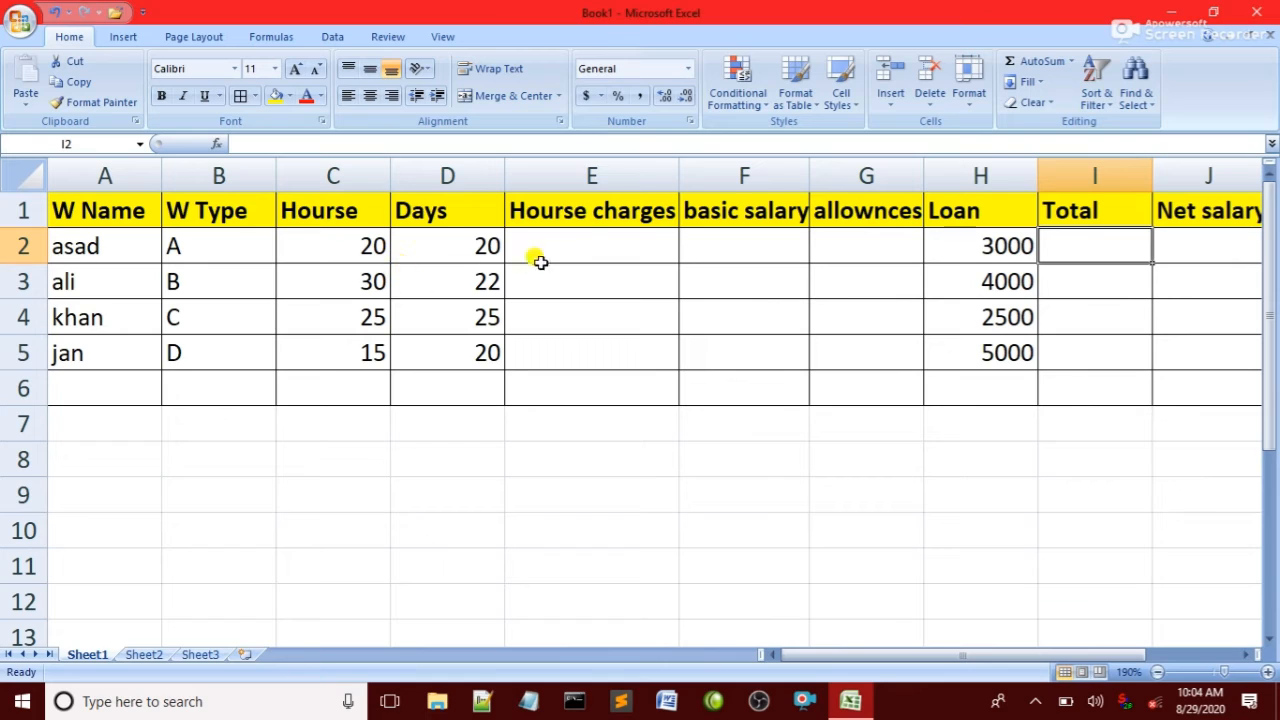
Check the worker types in B2 to B5 and the first worker's hours and days as inputs for the Hourse charges calculation.
{"action": "left_click", "coordinate": [589, 240]}
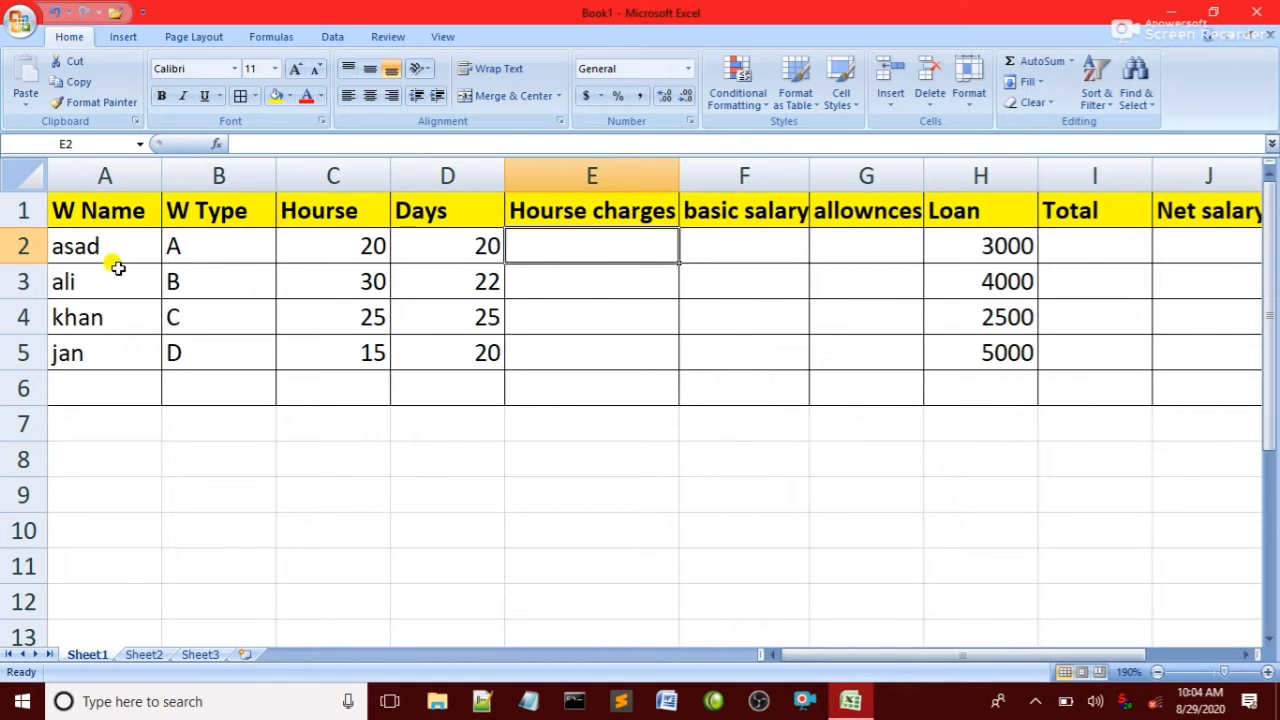
{"action": "left_click", "coordinate": [218, 248]}
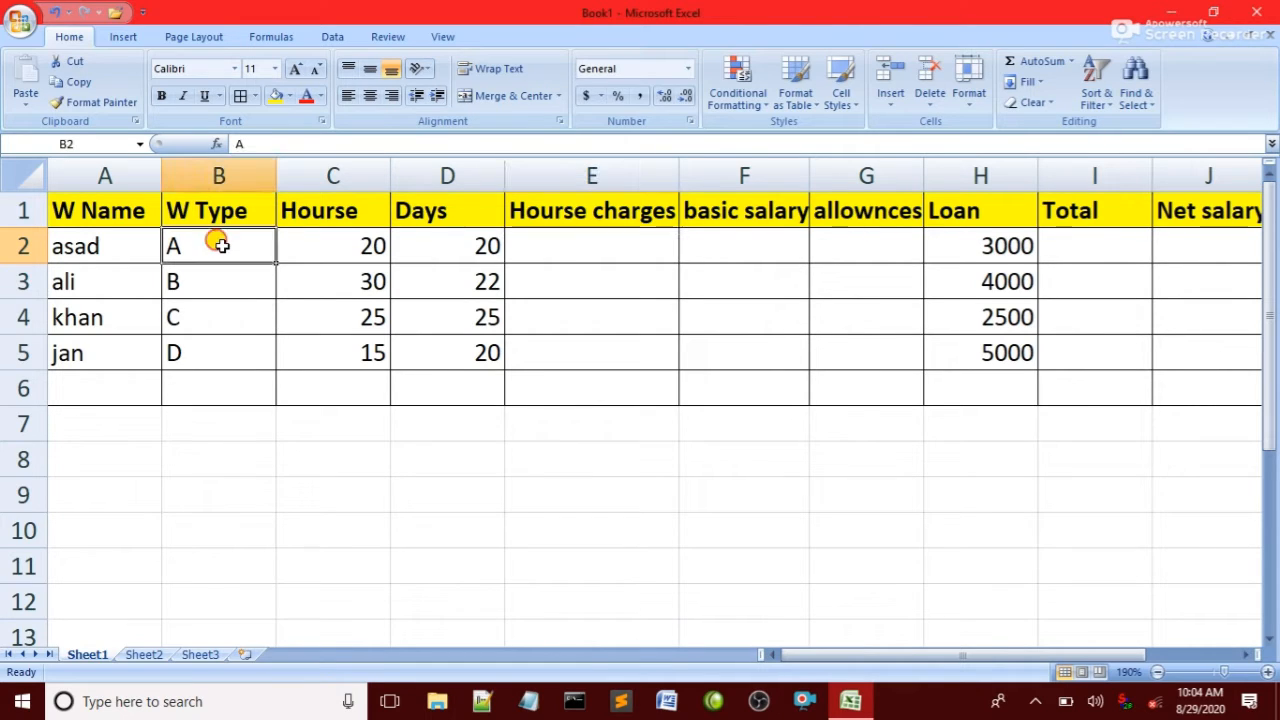
{"action": "left_click", "coordinate": [187, 280]}
{"action": "left_click", "coordinate": [185, 317]}
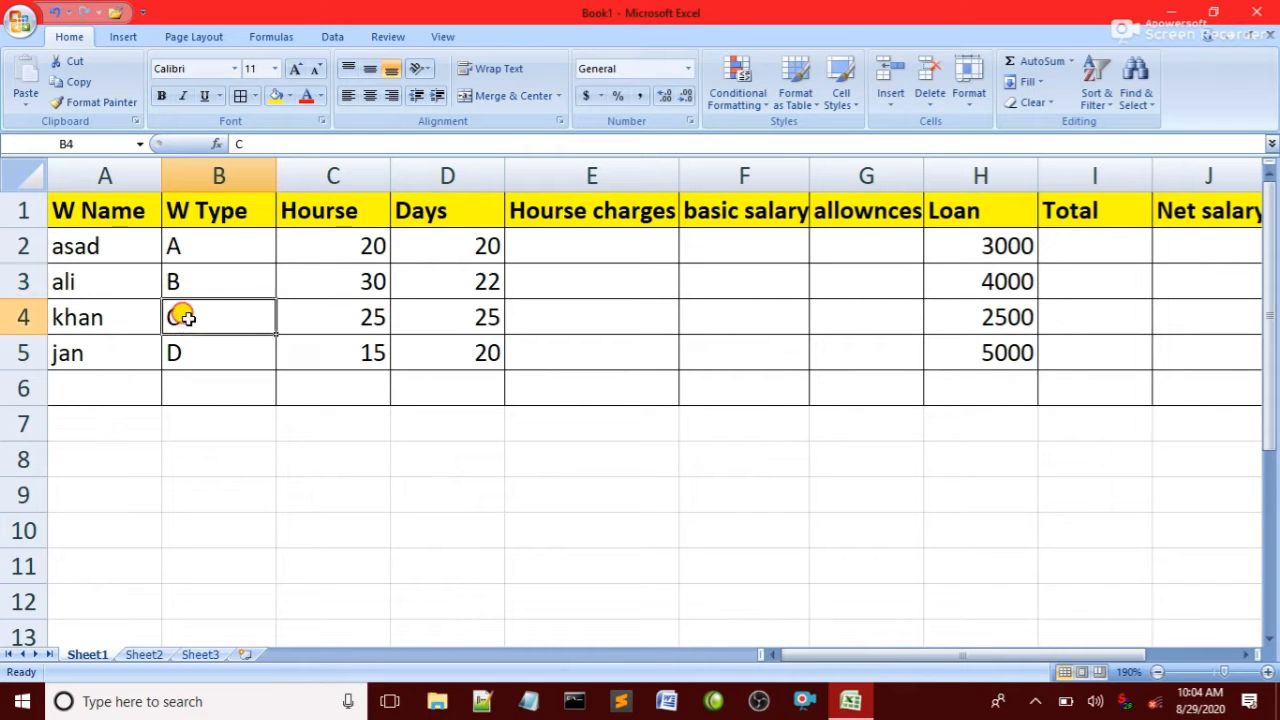
{"action": "left_click", "coordinate": [195, 355]}
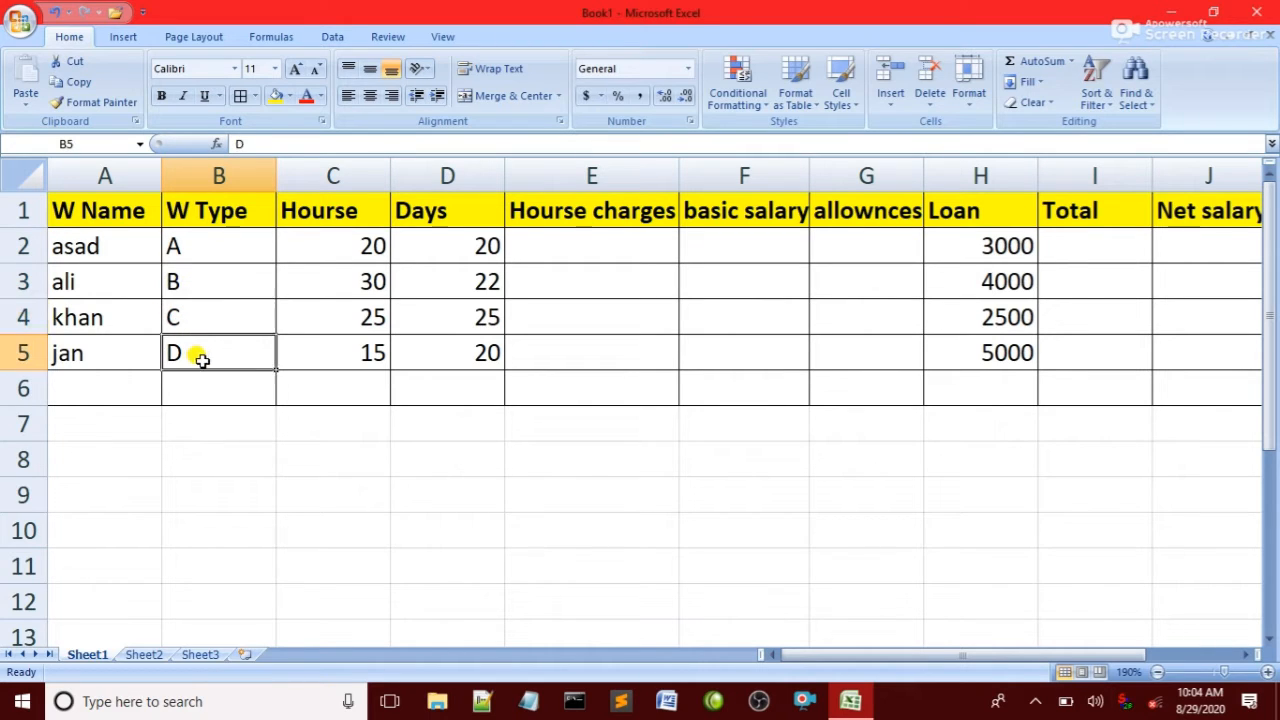
{"action": "left_click", "coordinate": [351, 248]}
{"action": "left_click", "coordinate": [433, 248]}
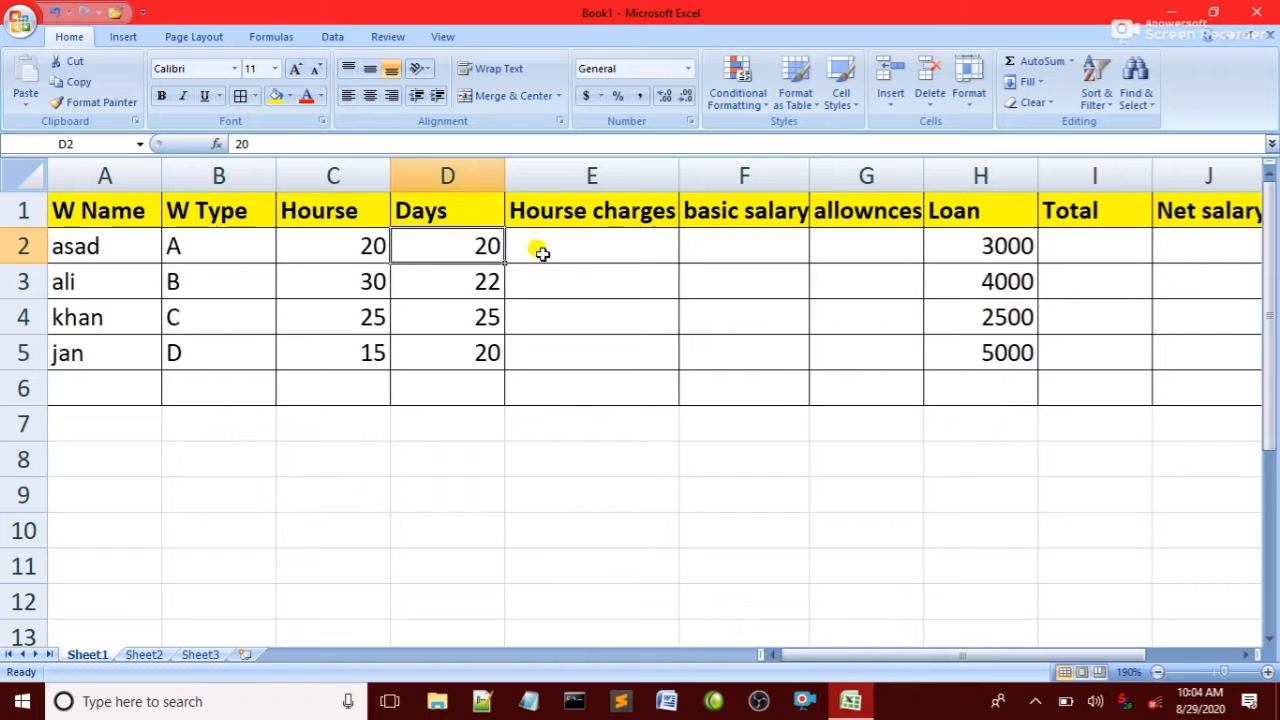
In E2, start an IF formula that tests B2="A" and returns C2*200 when true.
{"action": "left_click", "coordinate": [590, 246]}
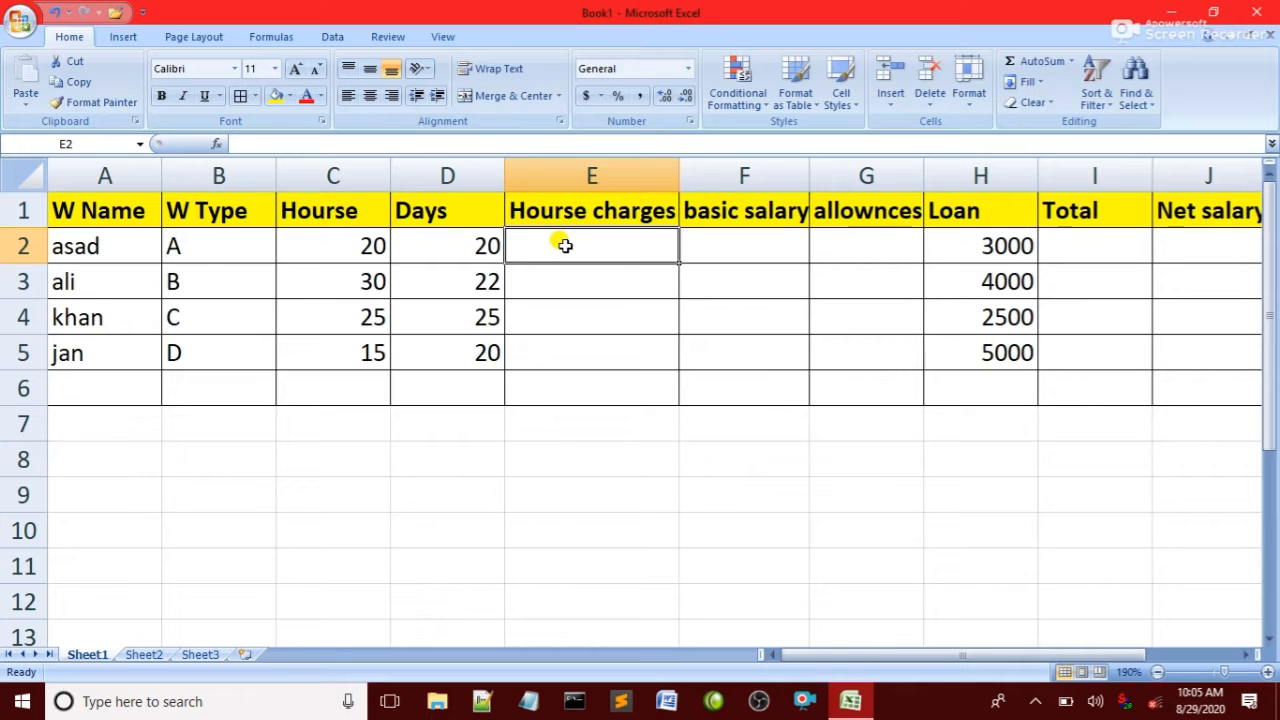
{"action": "type", "text": "=if"}
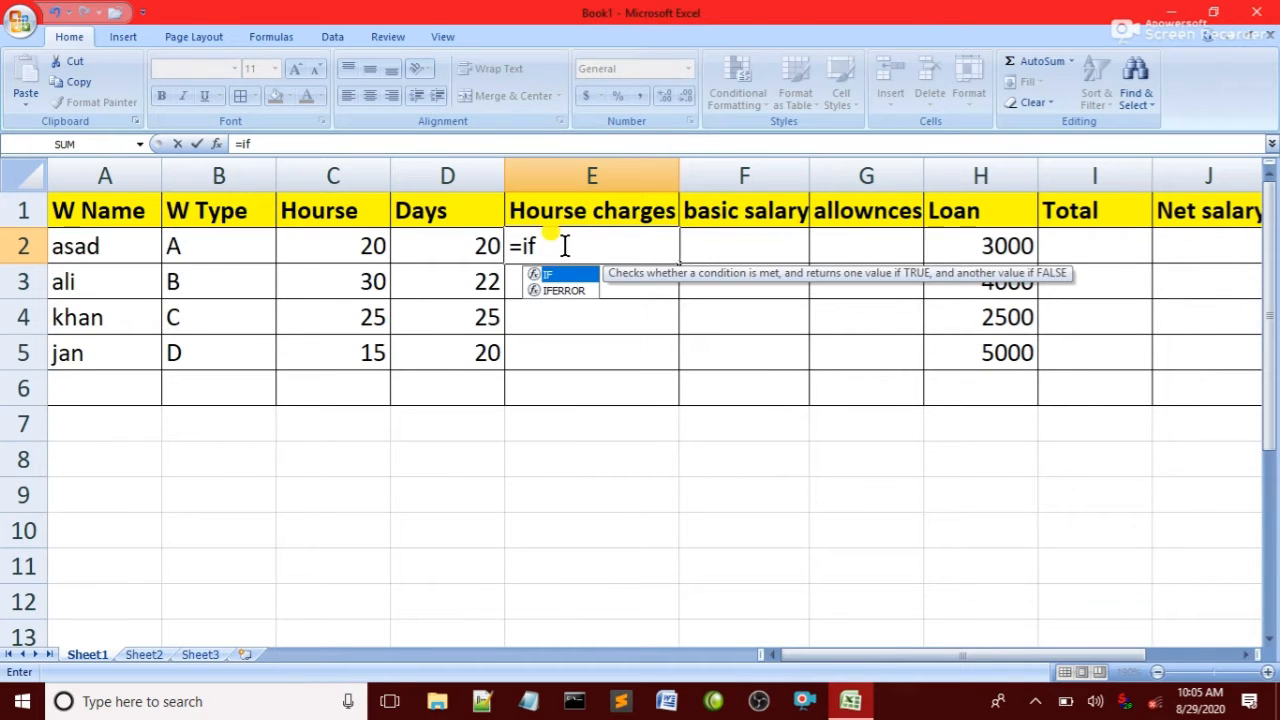
{"action": "type", "text": "("}
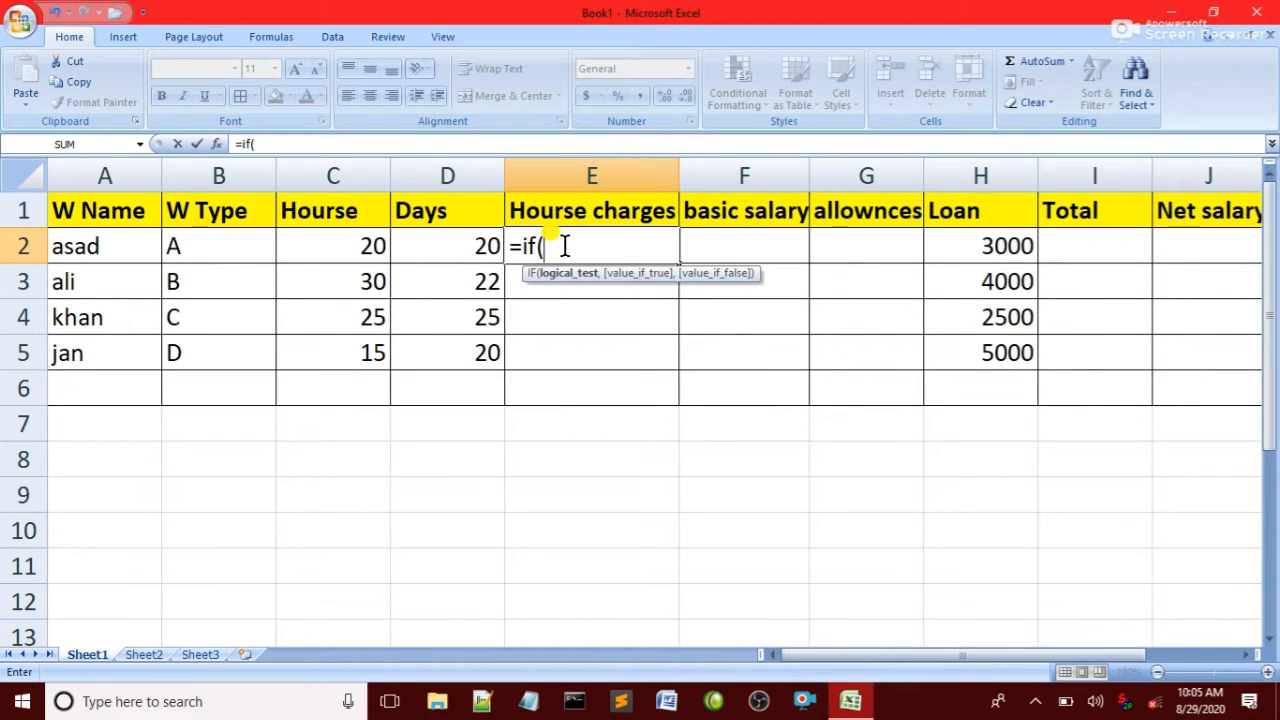
{"action": "left_click", "coordinate": [196, 246]}
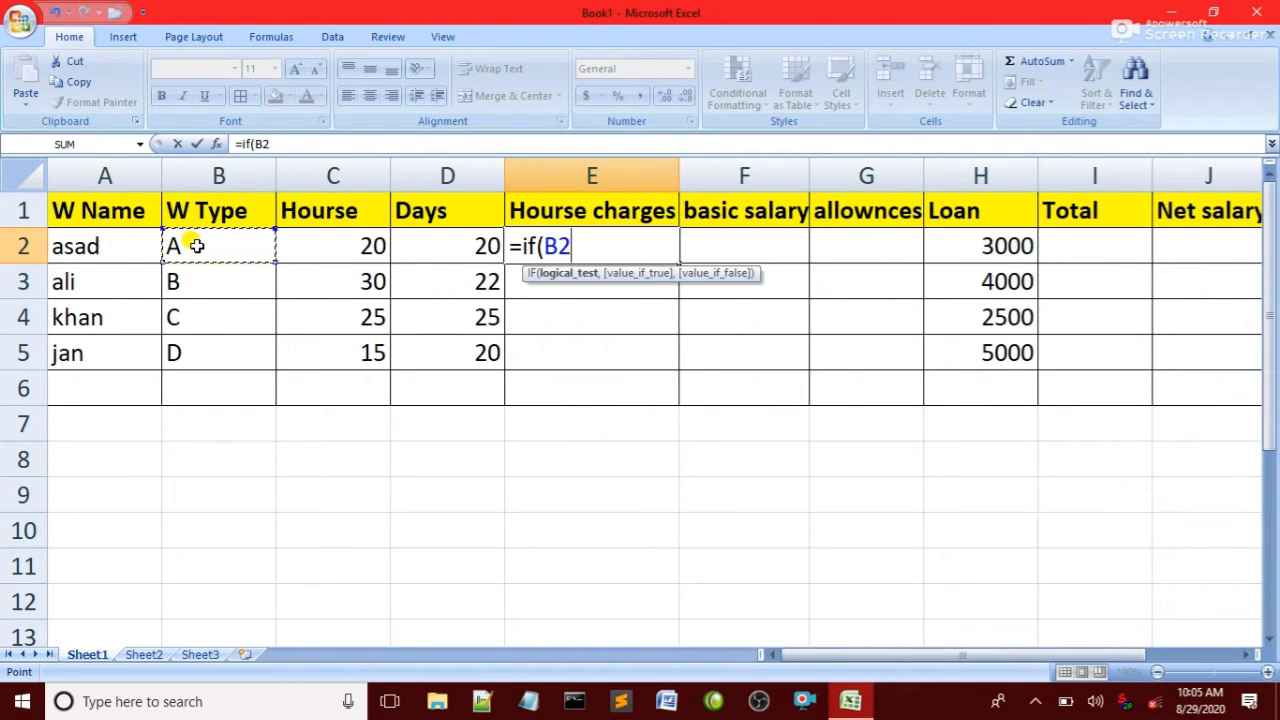
{"action": "type", "text": "="}
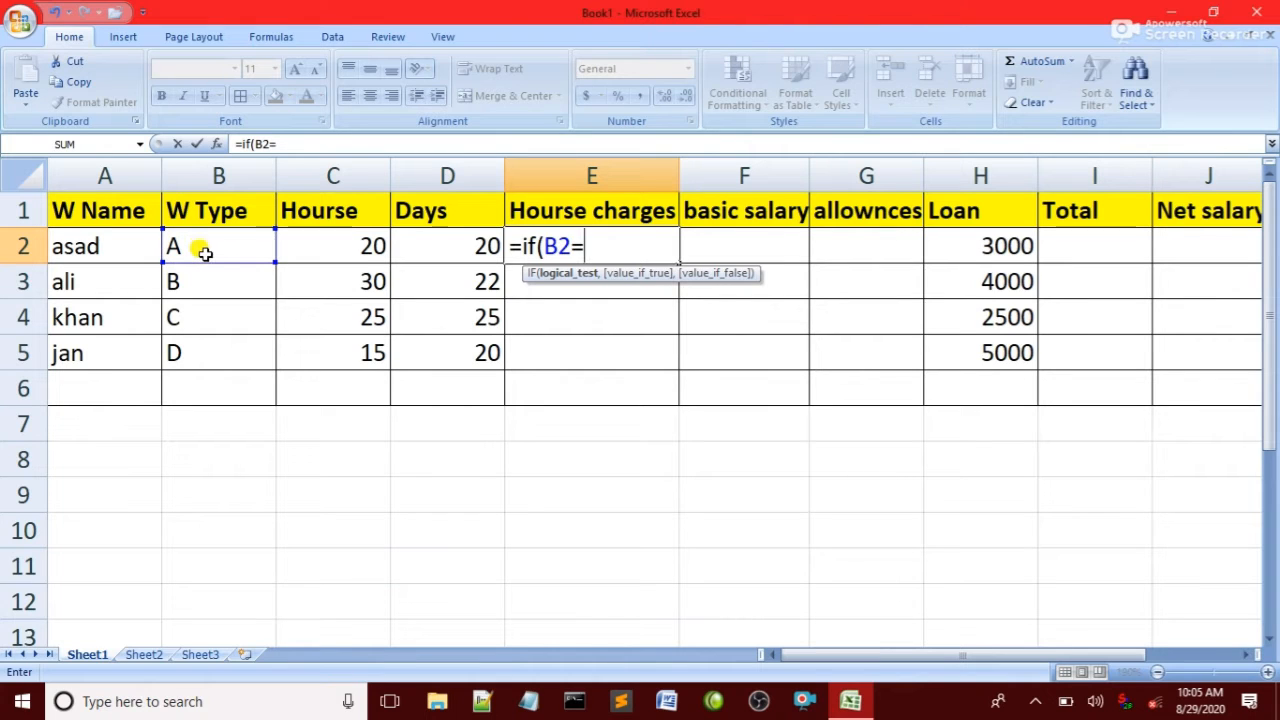
{"action": "type", "text": "\"A\""}
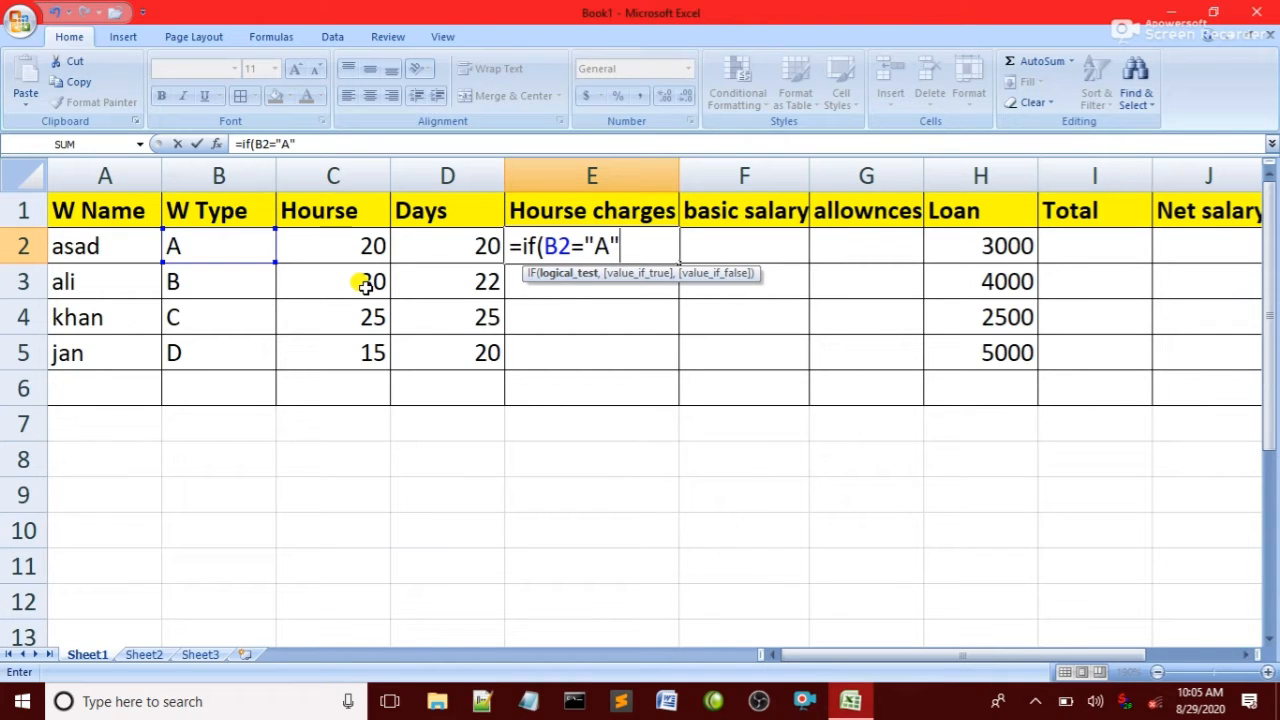
{"action": "type", "text": ","}
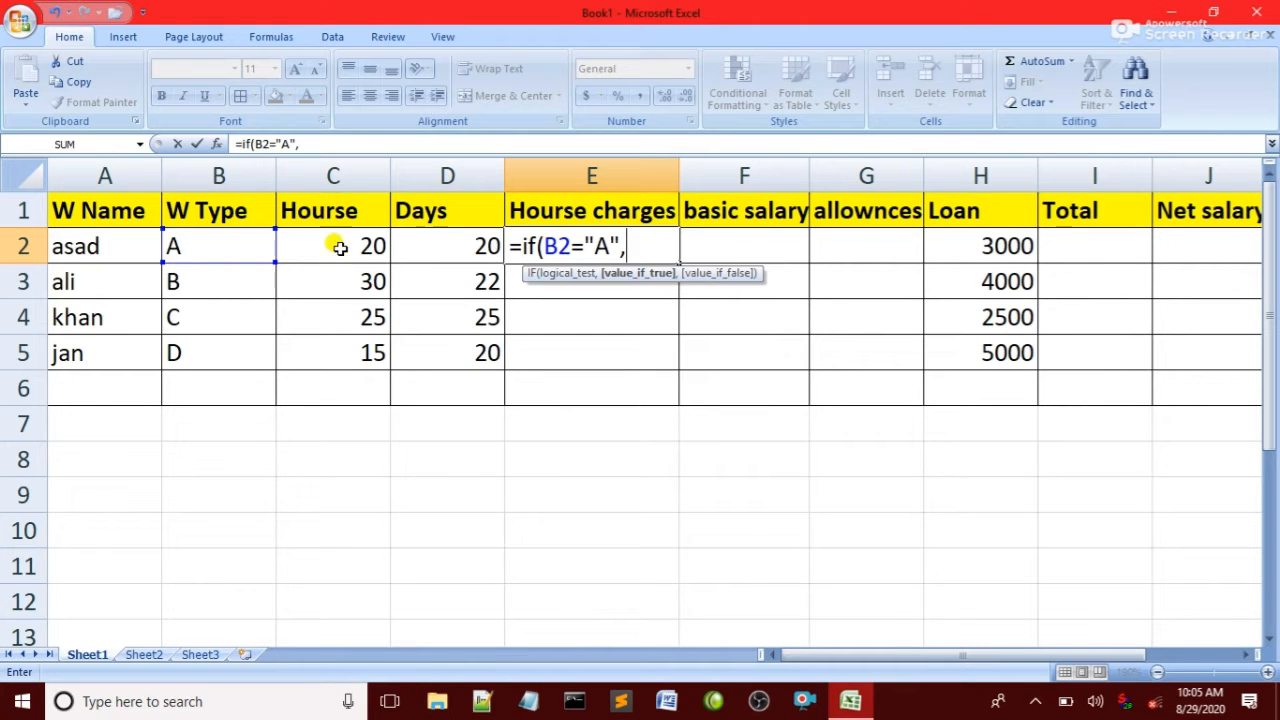
{"action": "left_click", "coordinate": [337, 250]}
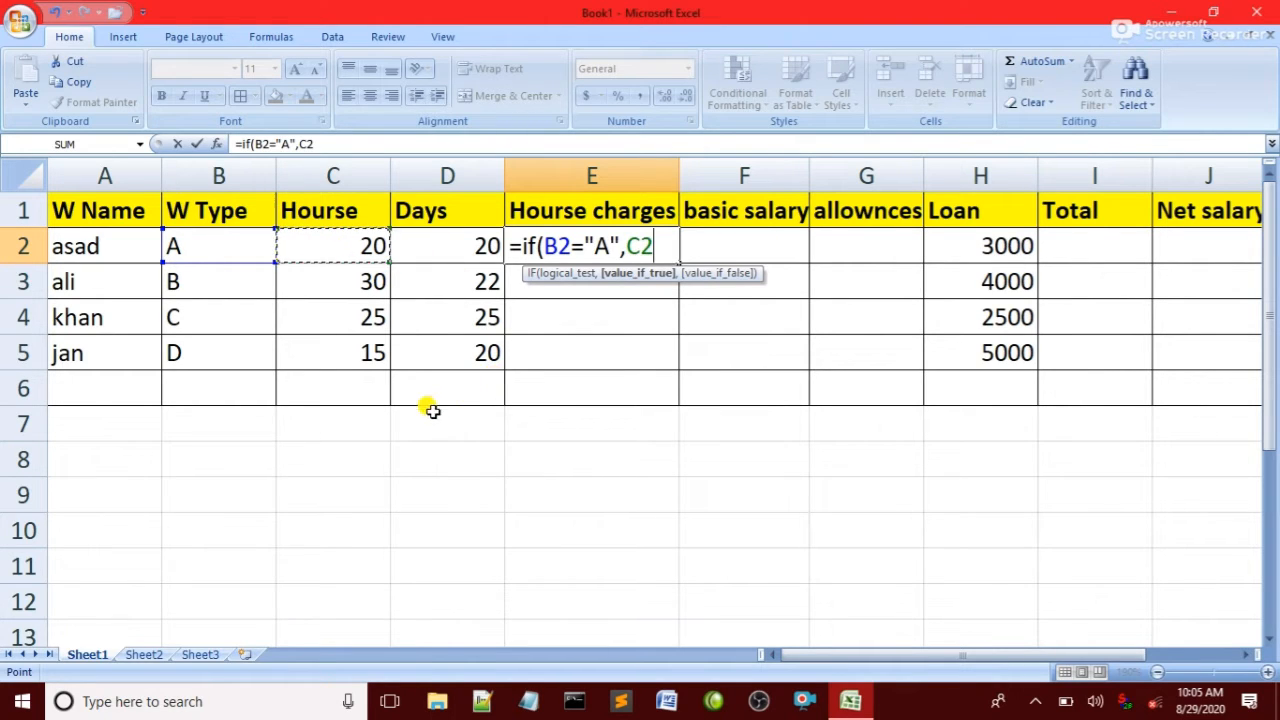
{"action": "type", "text": "*"}
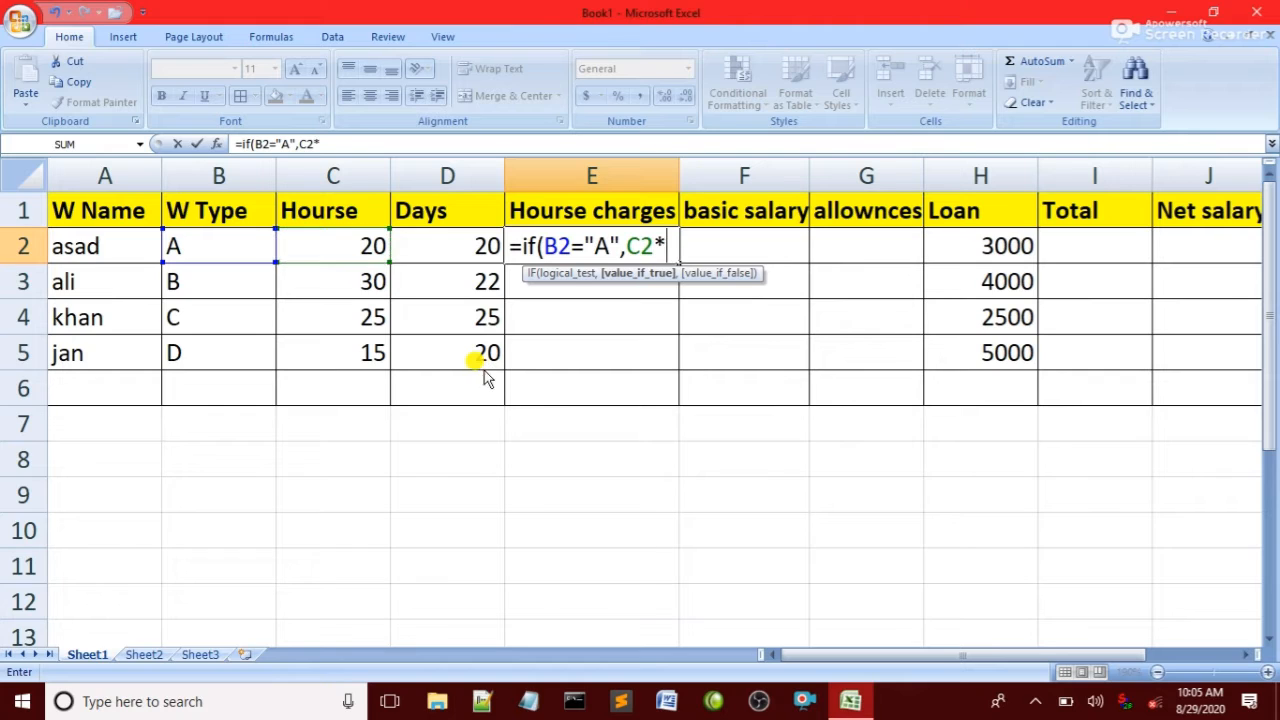
{"action": "type", "text": "200"}
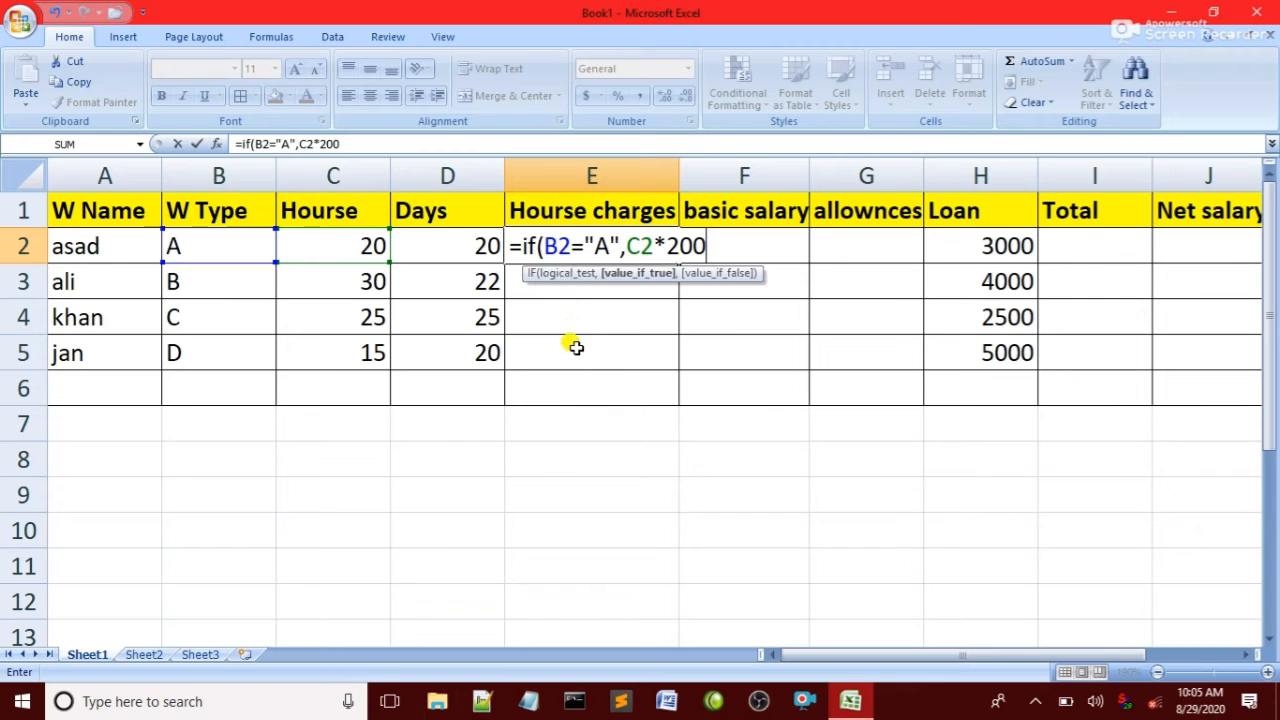
In the E2 formula, nest a second IF as the false value that tests B2="B" and returns C2*150.
{"action": "type", "text": ","}
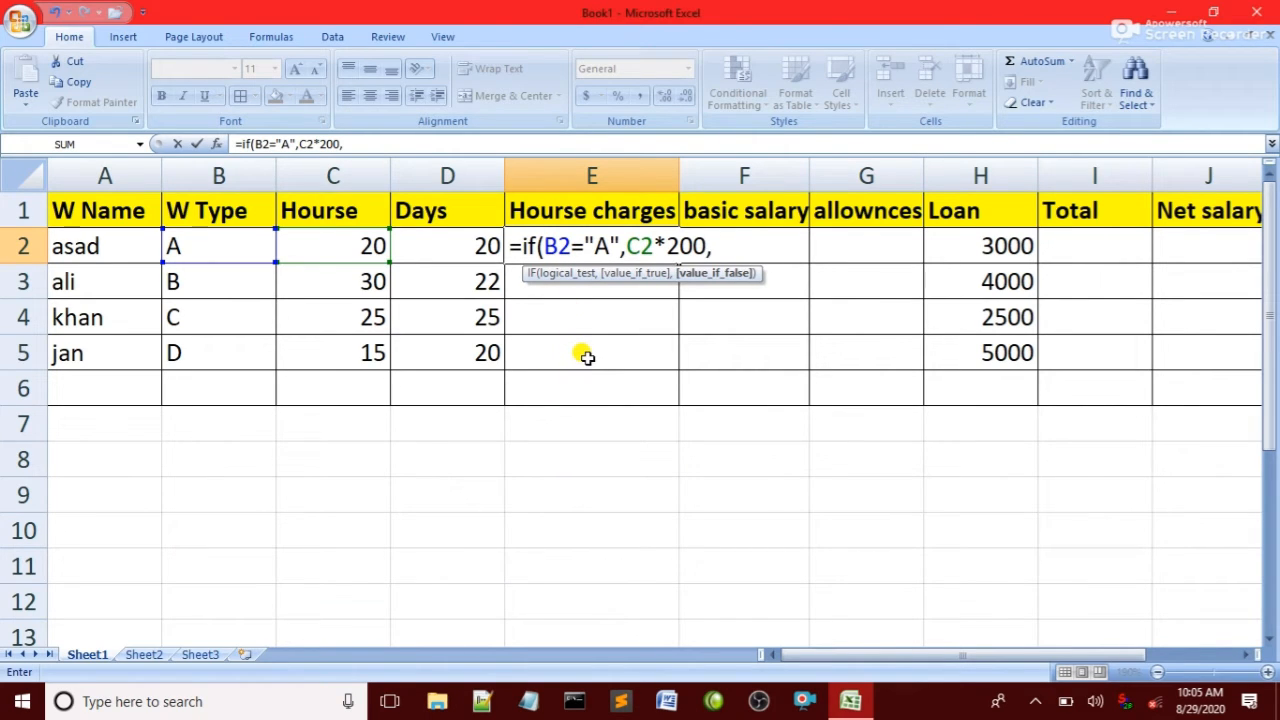
{"action": "type", "text": "if"}
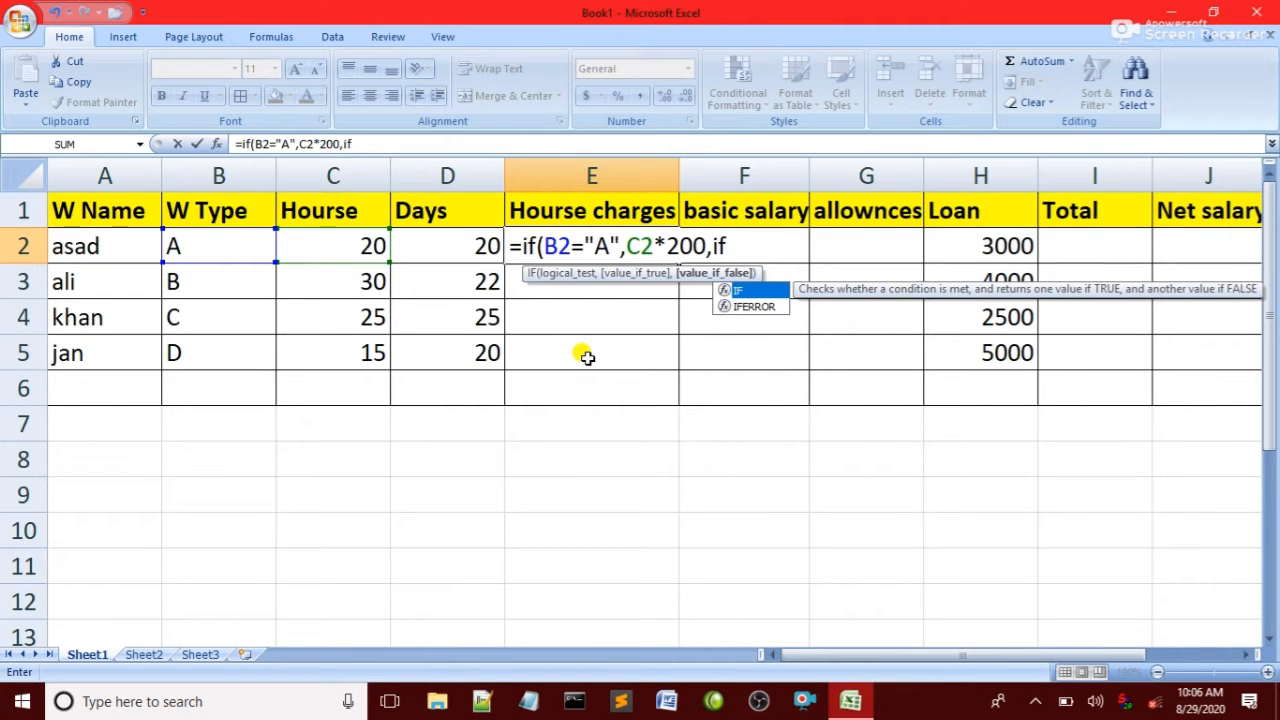
{"action": "type", "text": "("}
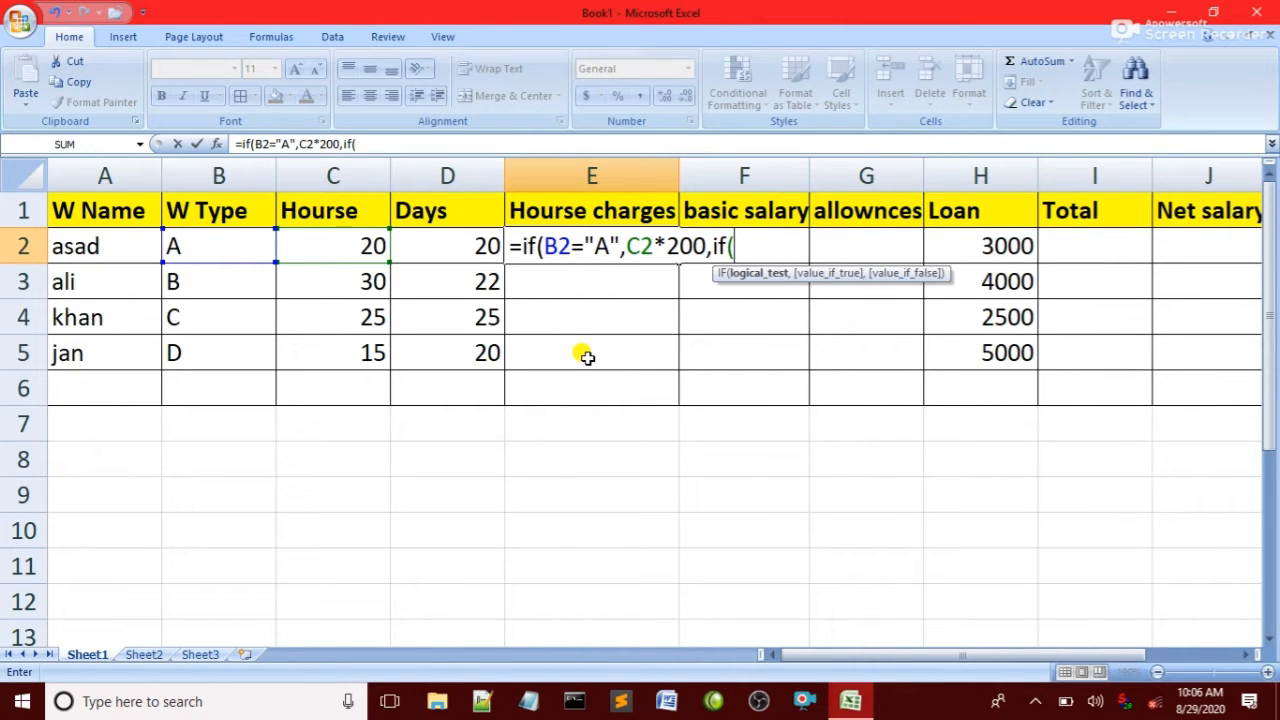
{"action": "left_click", "coordinate": [230, 246]}
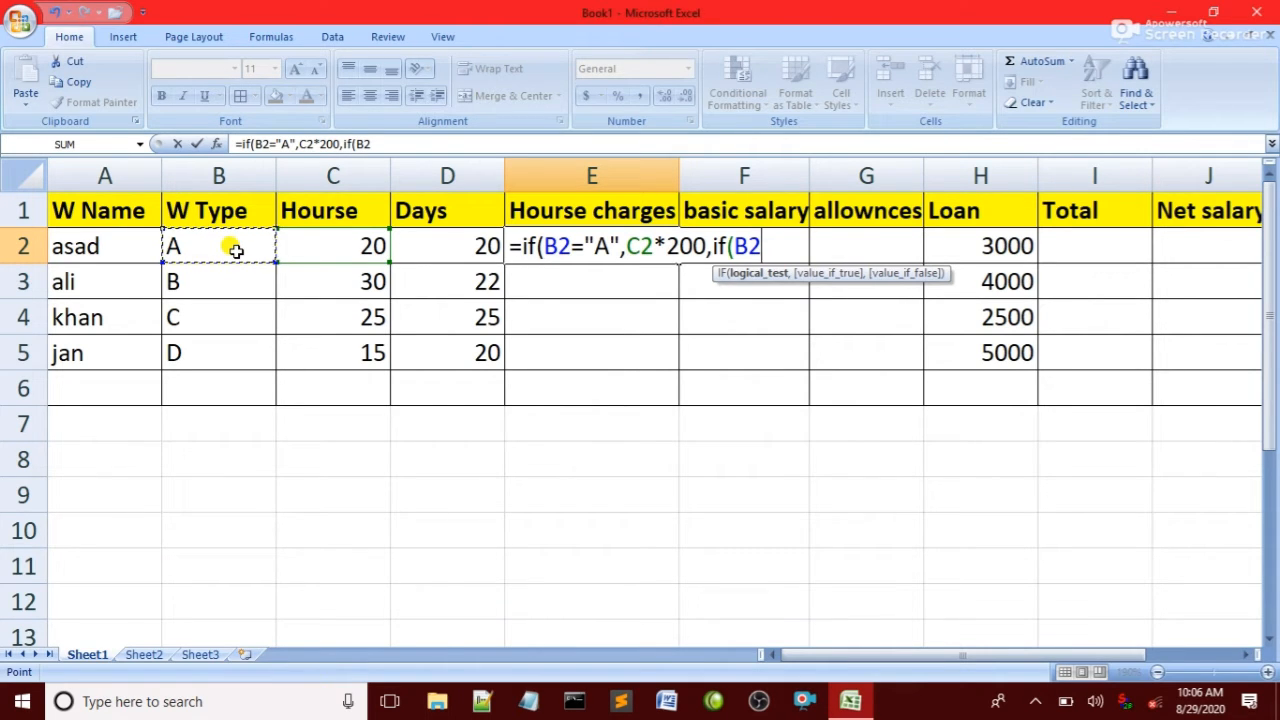
{"action": "type", "text": "="}
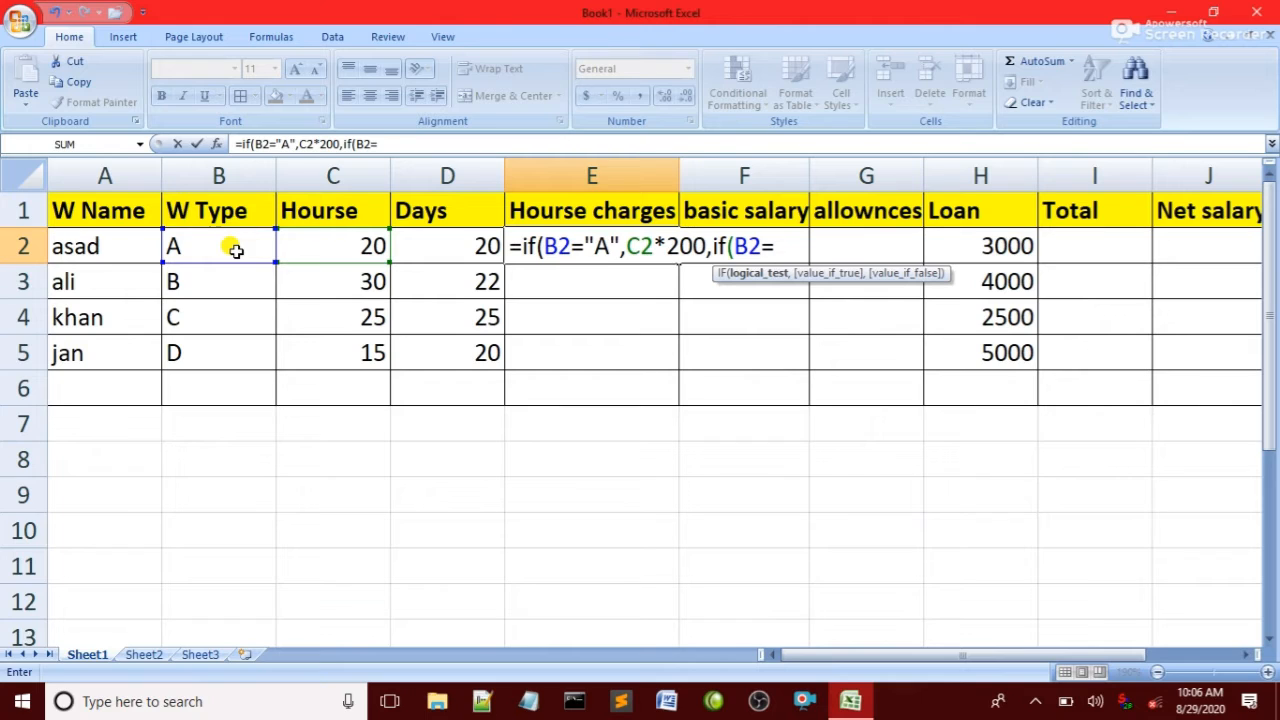
{"action": "type", "text": "\"B\""}
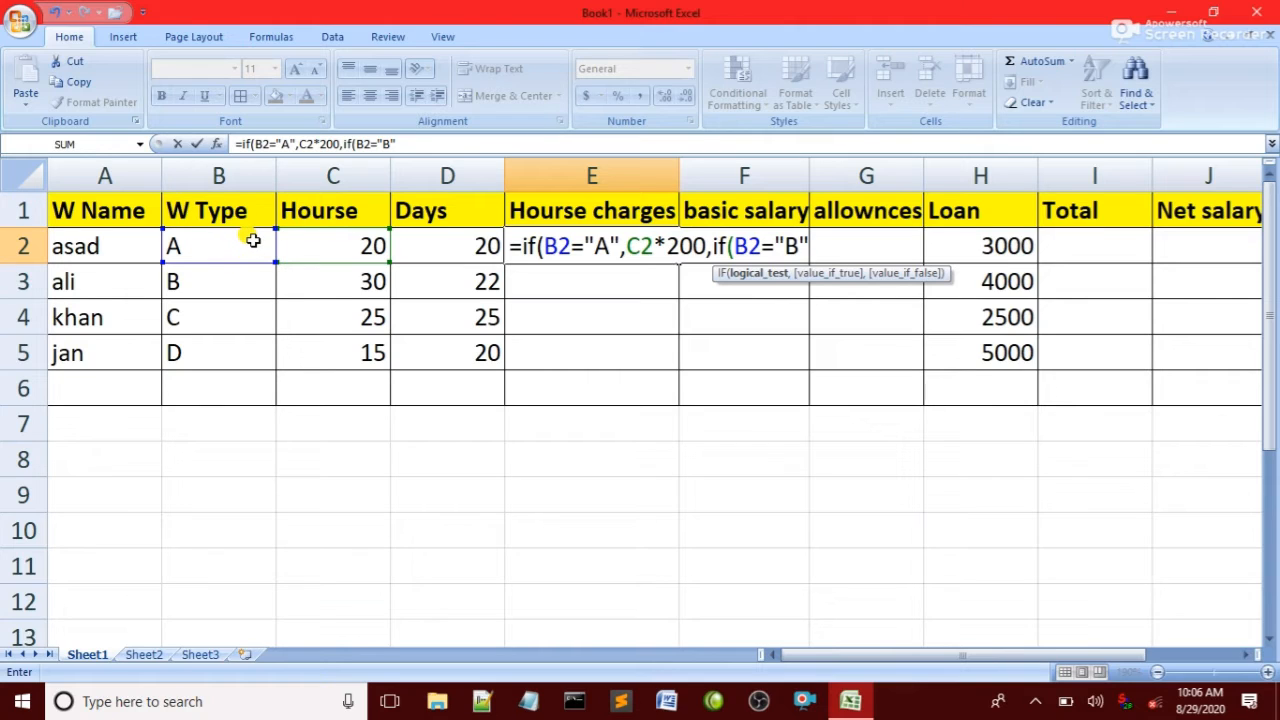
{"action": "type", "text": ","}
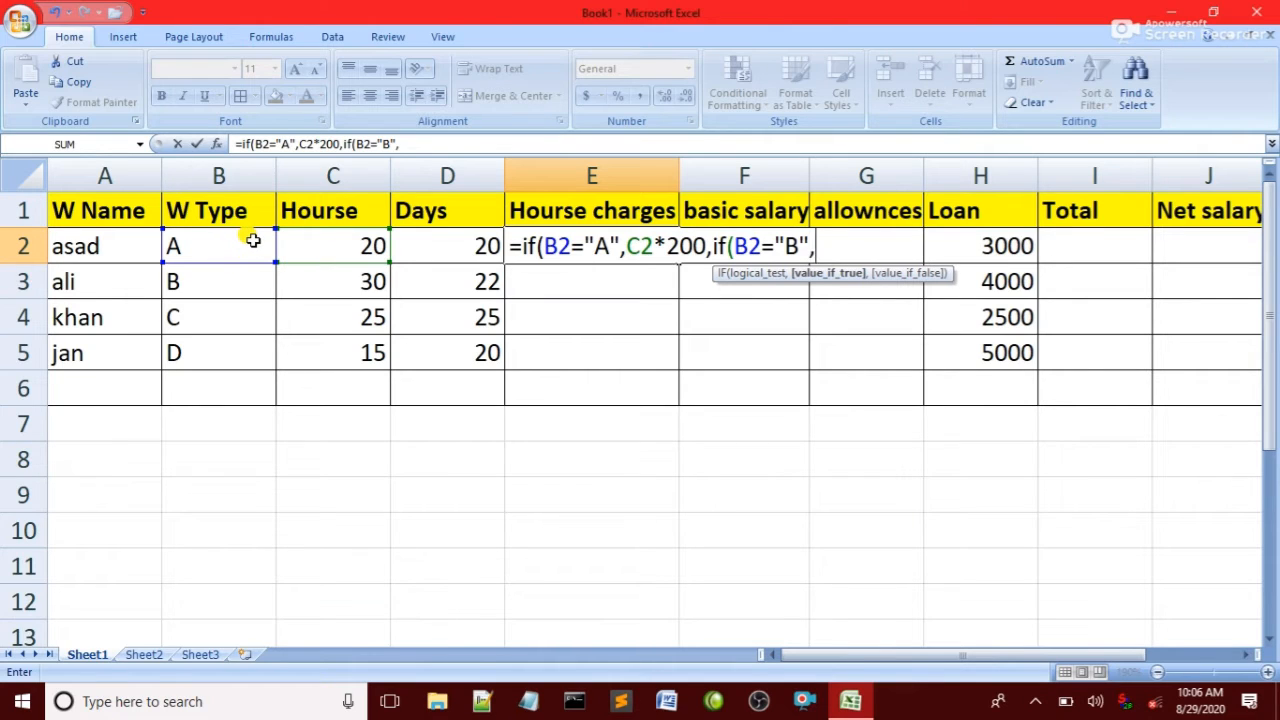
{"action": "left_click", "coordinate": [332, 251]}
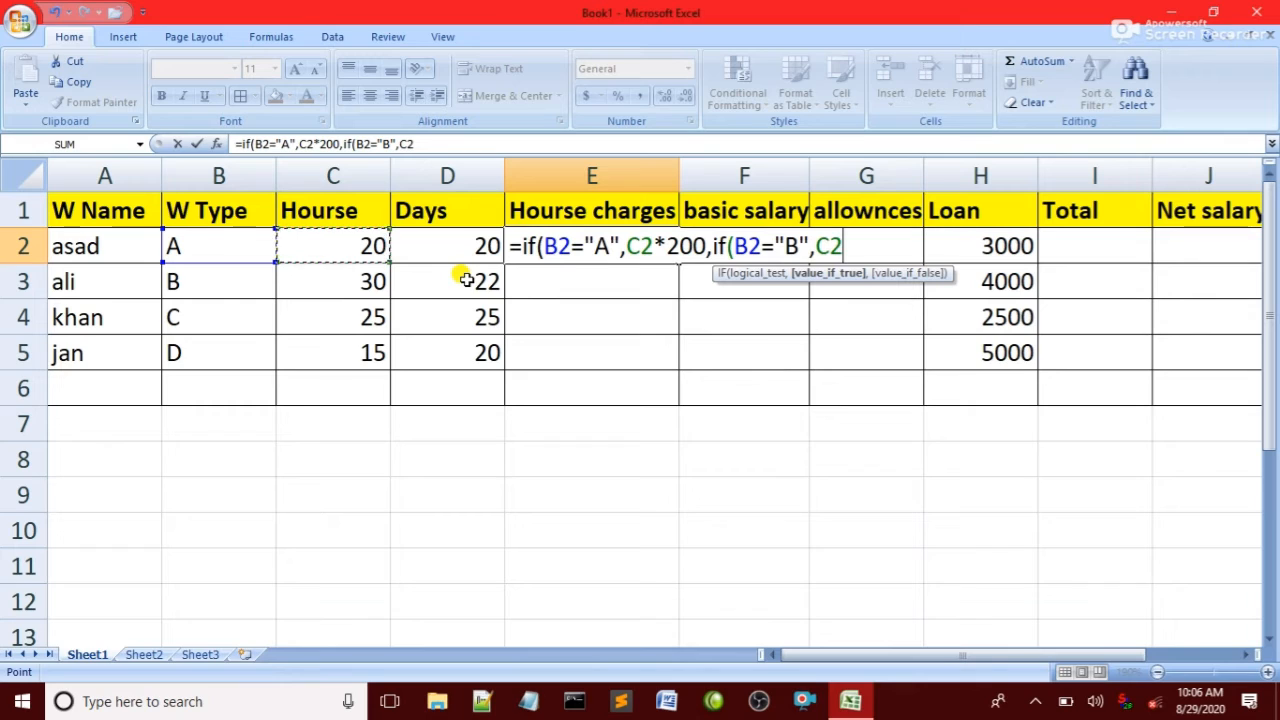
{"action": "type", "text": "*150"}
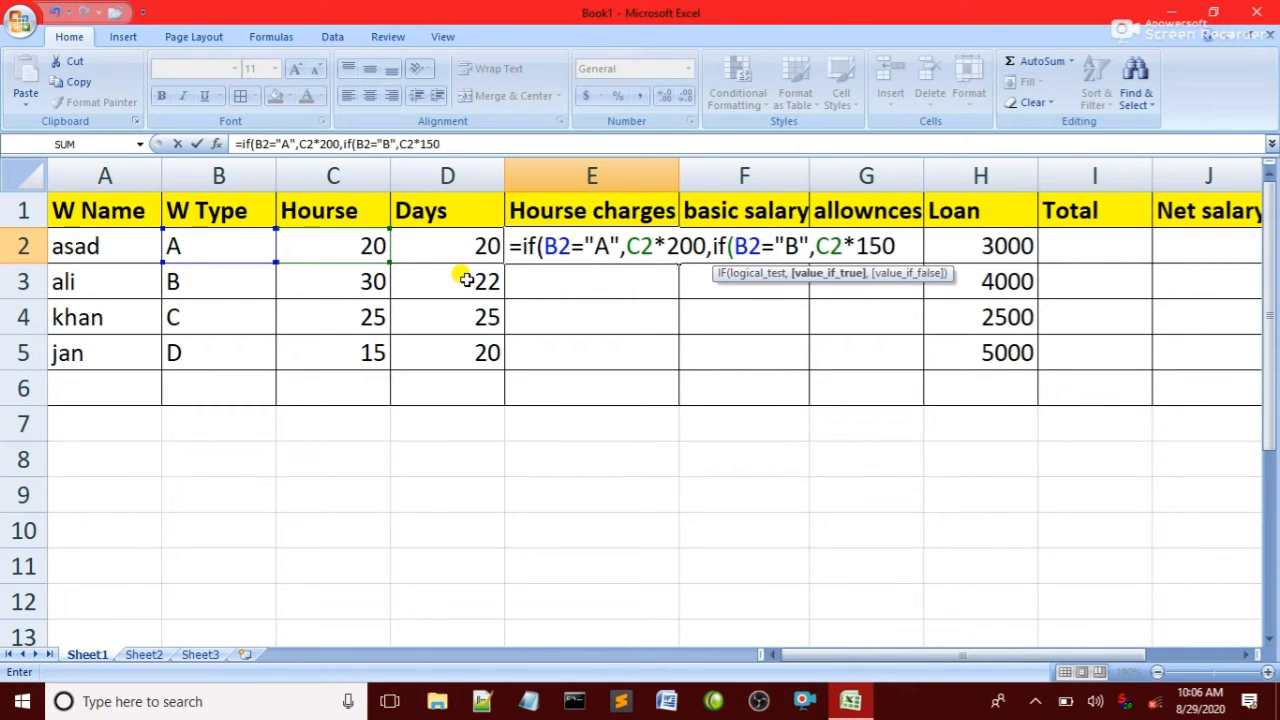
Nest a third IF in the E2 formula that tests B2="C" and returns C2*100 when true.
{"action": "type", "text": ","}
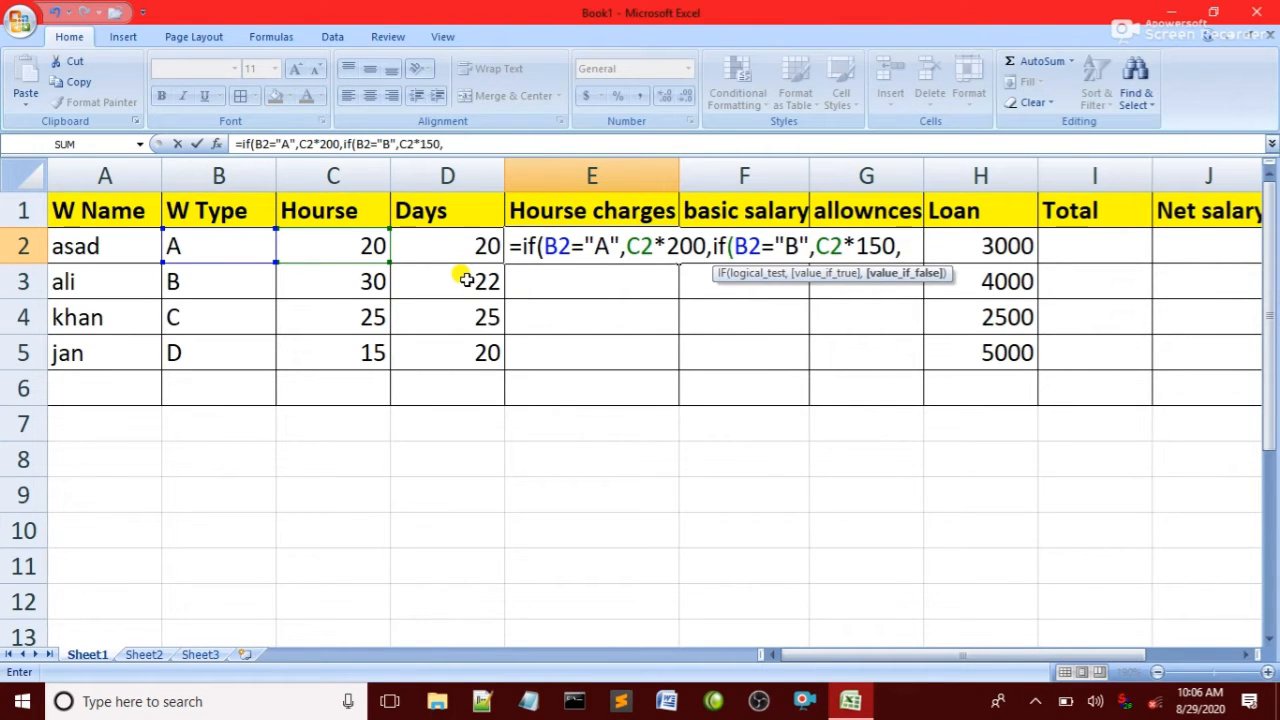
{"action": "type", "text": "if("}
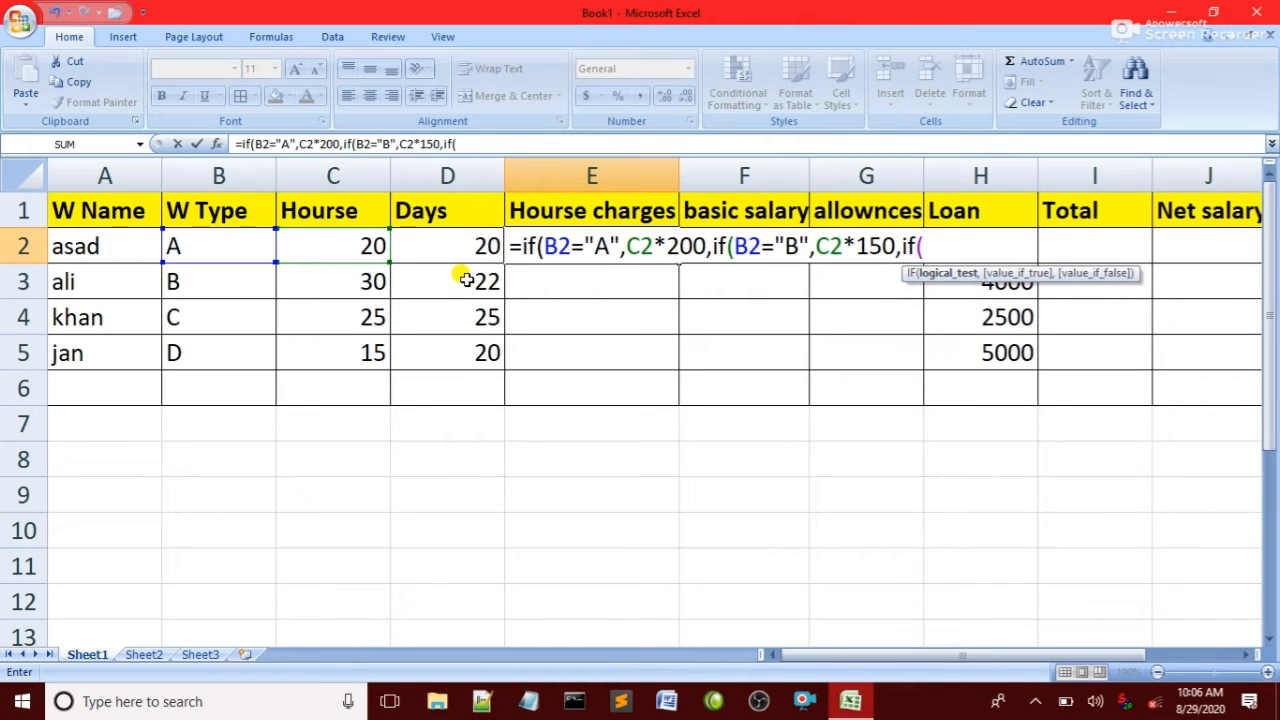
{"action": "left_click", "coordinate": [250, 245]}
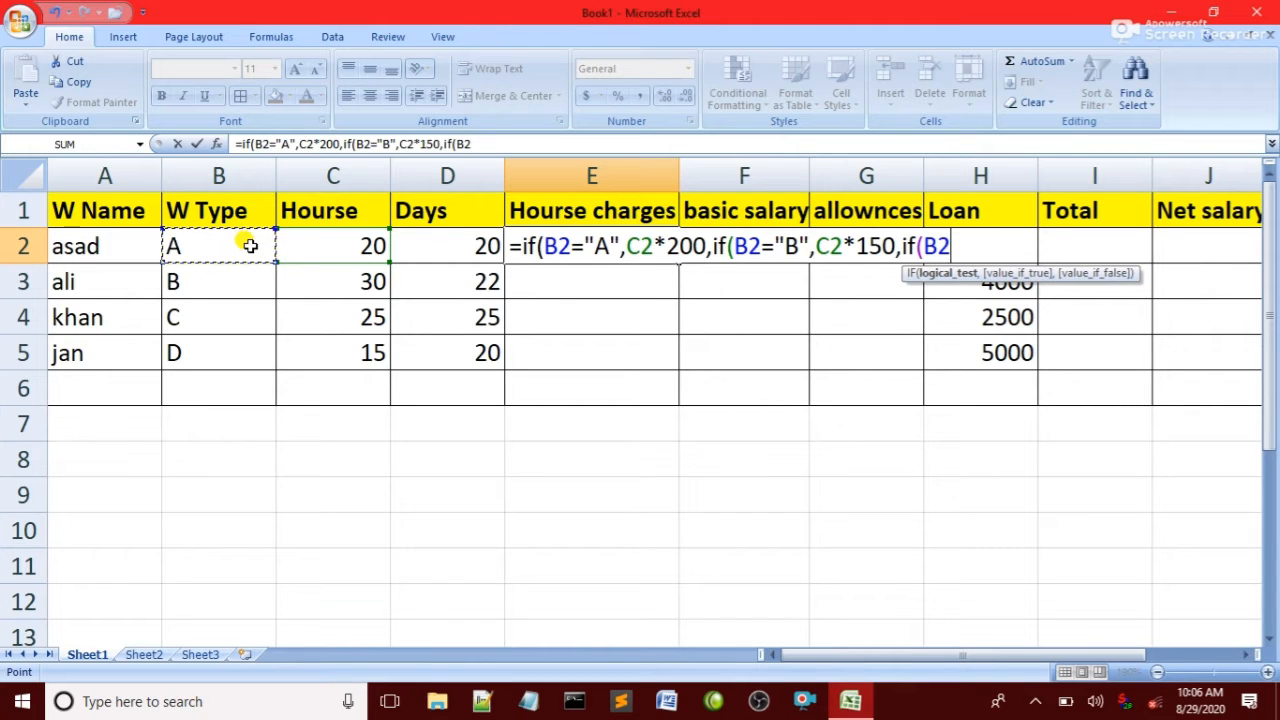
{"action": "type", "text": "=\"C"}
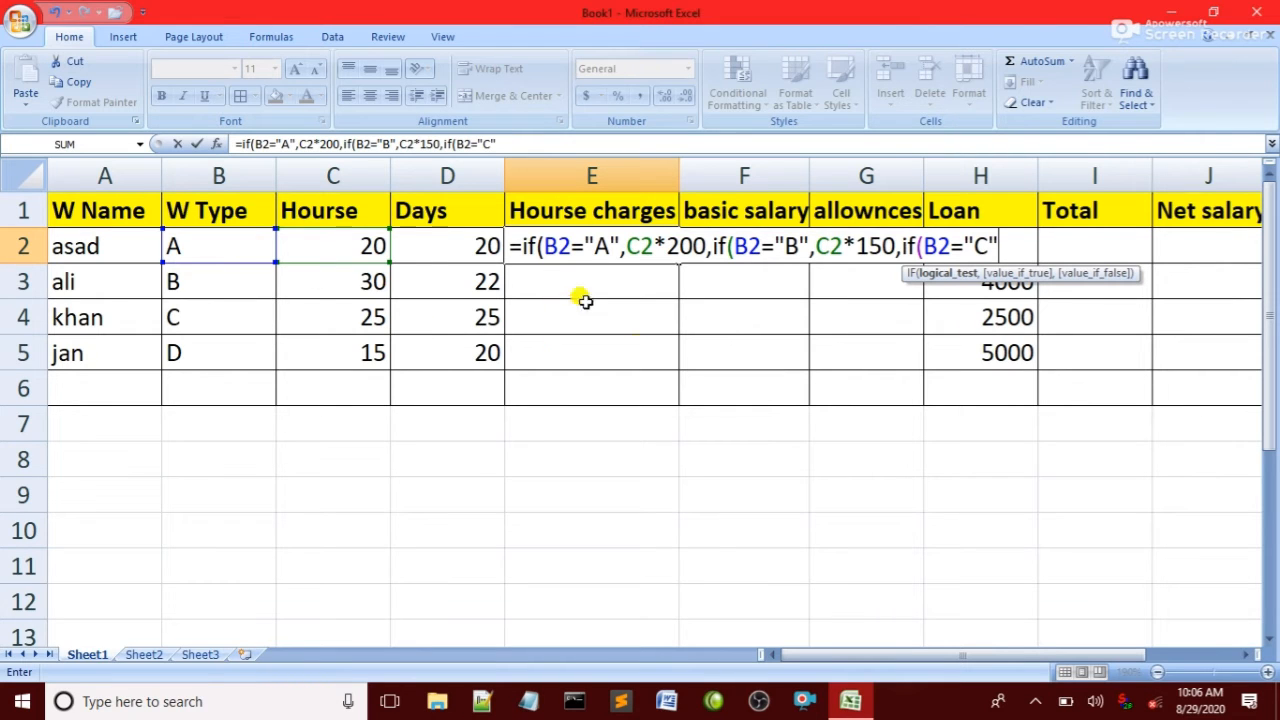
{"action": "type", "text": ","}
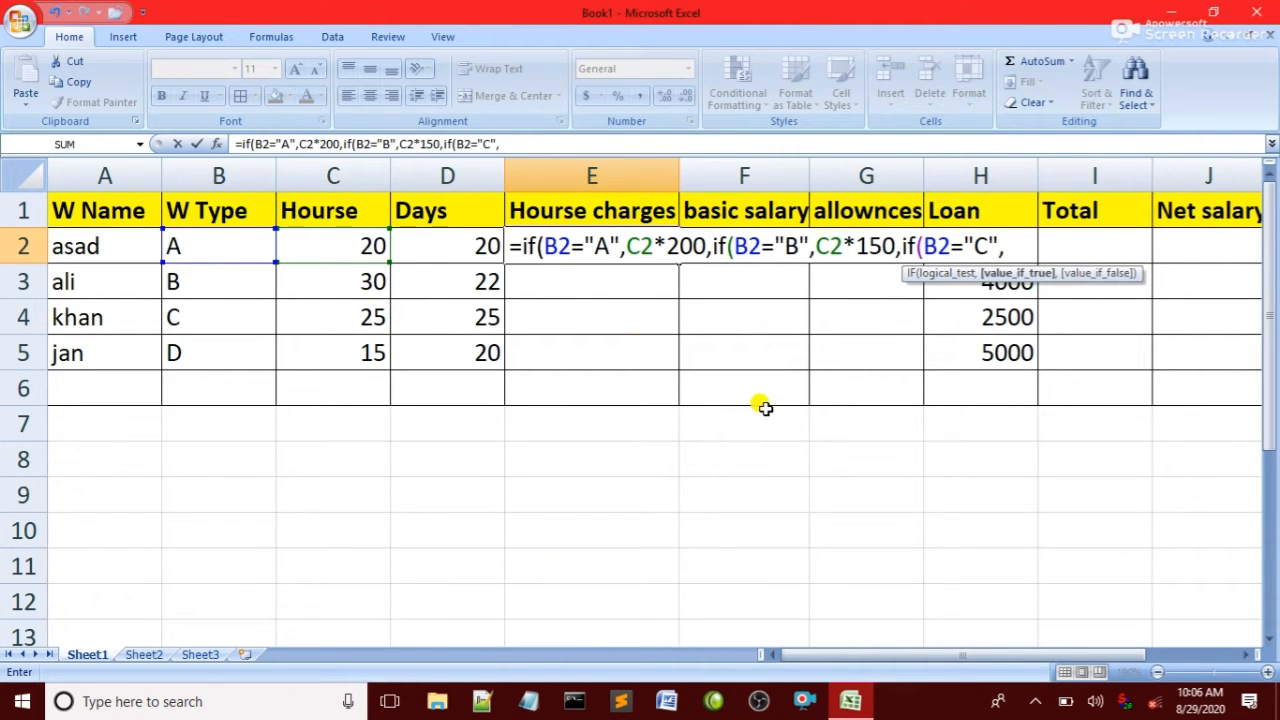
{"action": "left_click", "coordinate": [376, 244]}
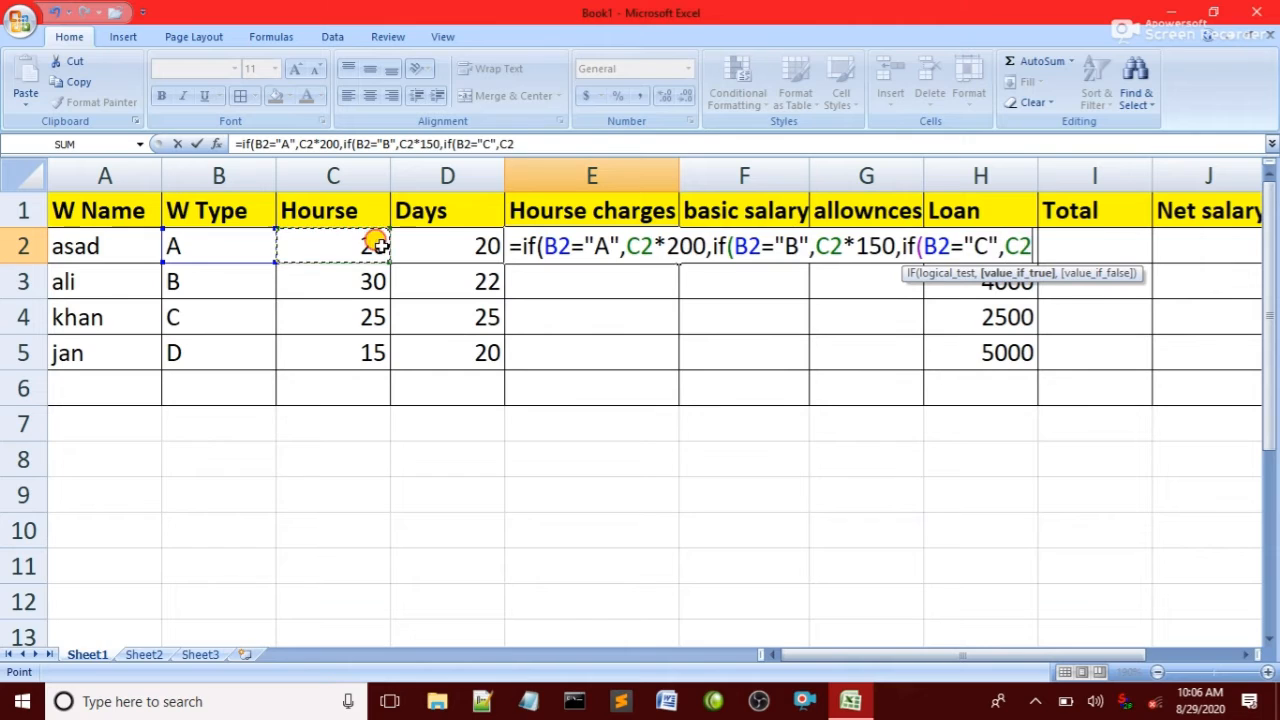
{"action": "type", "text": "*"}
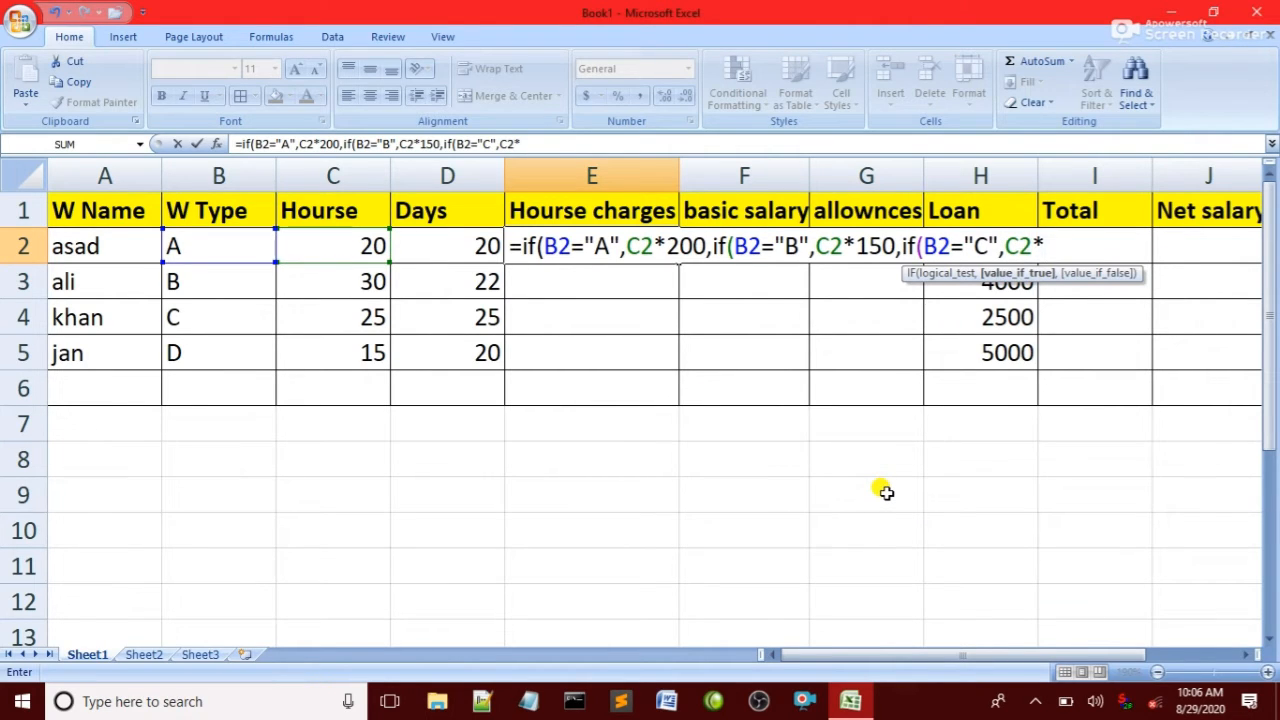
{"action": "type", "text": "100,"}
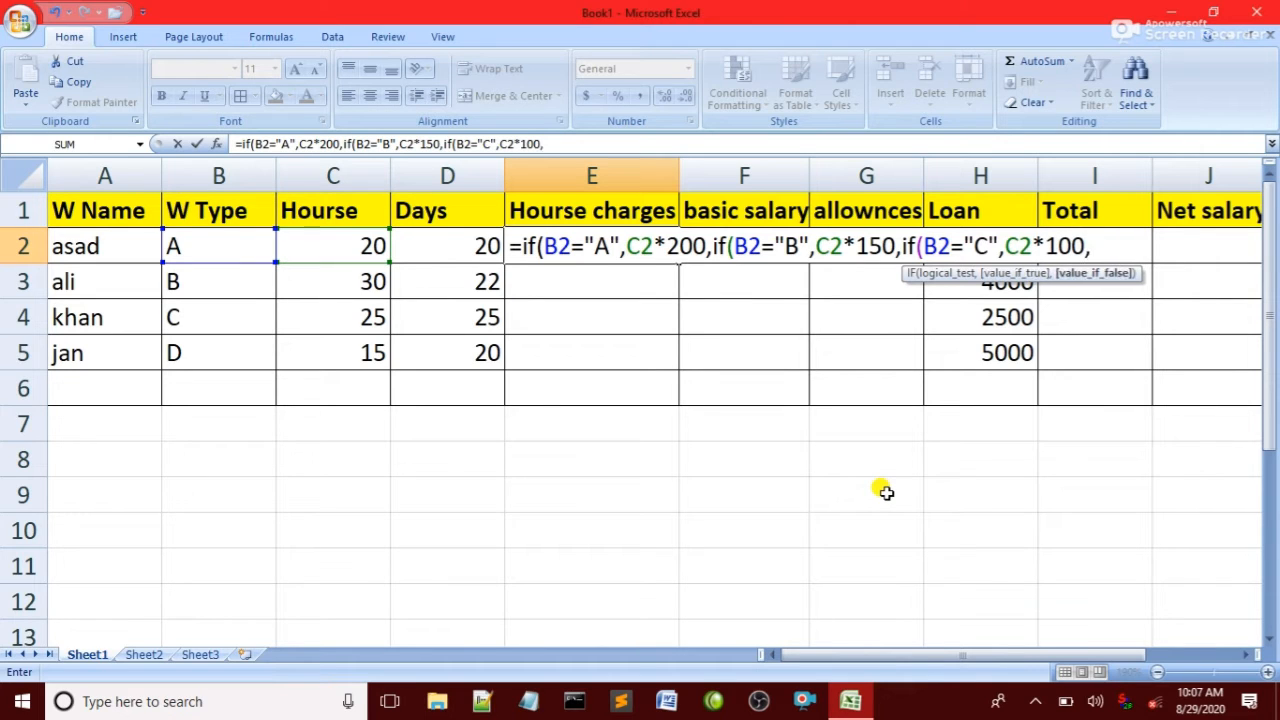
Nest a fourth IF returning C2*50 when B2="D", leave its false value empty, and complete the E2 formula with all four parentheses closed.
{"action": "type", "text": "if"}
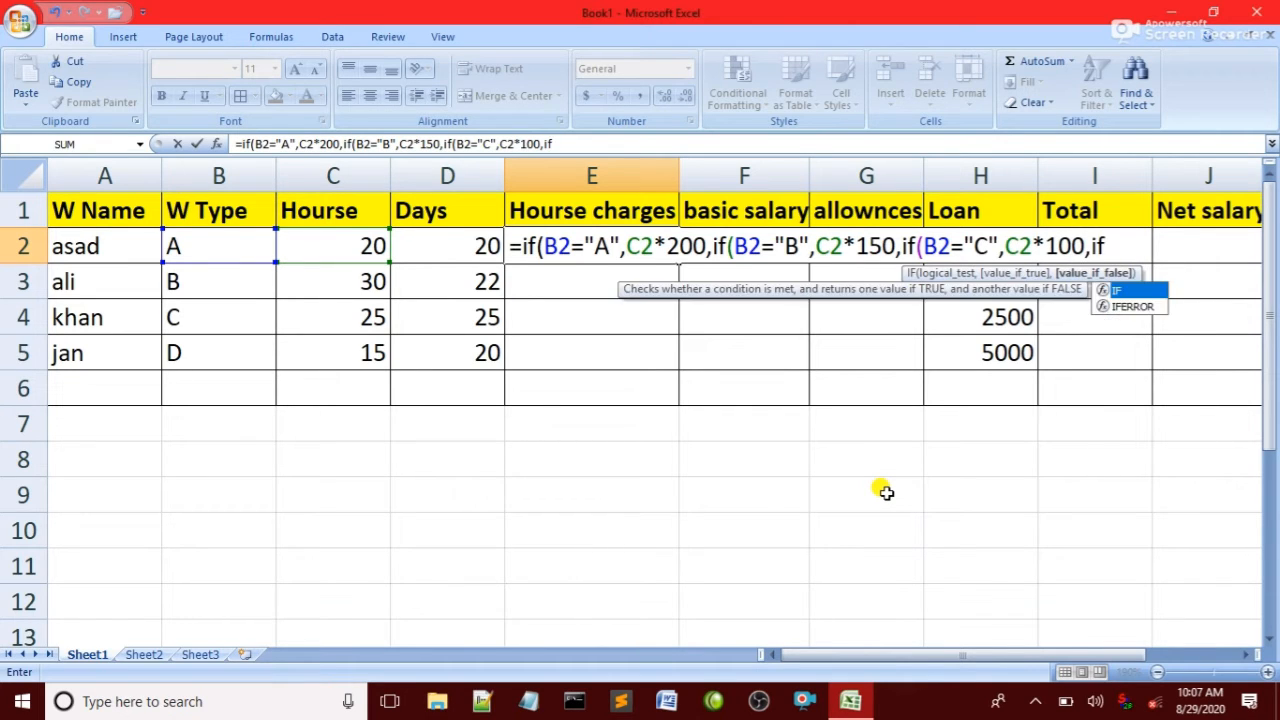
{"action": "type", "text": "("}
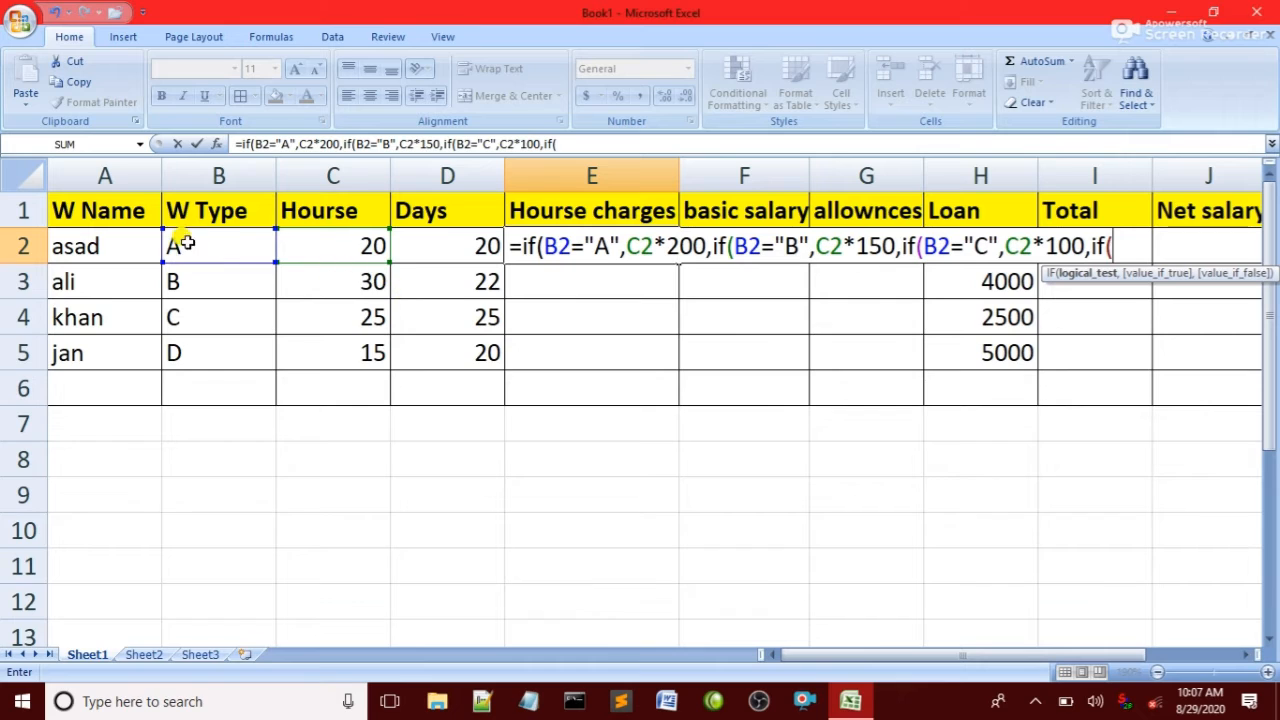
{"action": "left_click", "coordinate": [228, 248]}
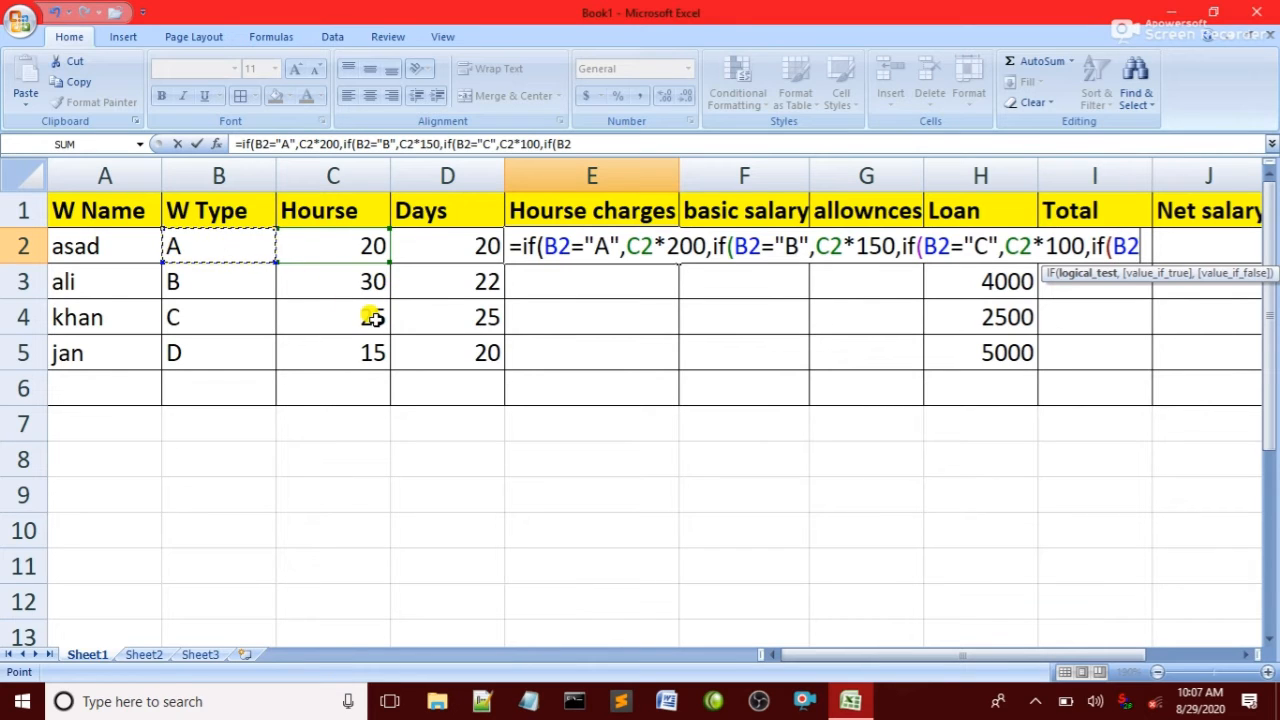
{"action": "type", "text": ","}
{"action": "key", "text": "BackSpace"}
{"action": "type", "text": "=\""}
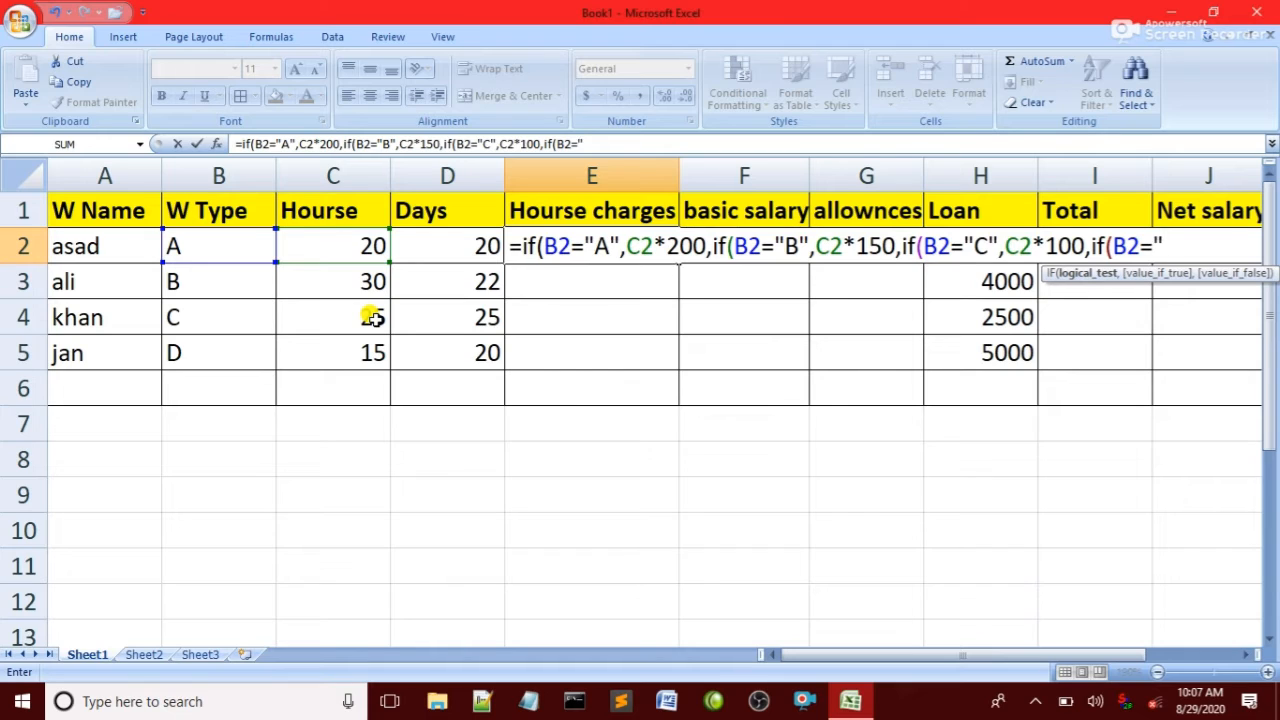
{"action": "type", "text": "D\","}
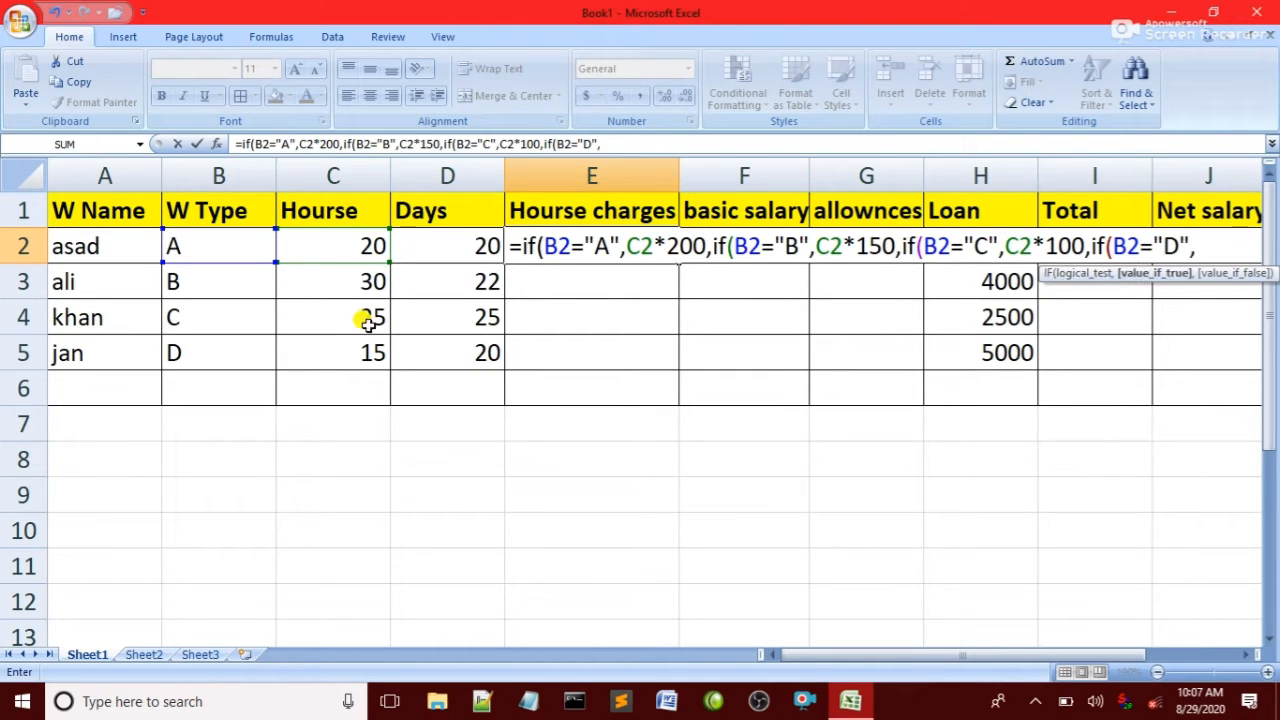
{"action": "left_click", "coordinate": [329, 245]}
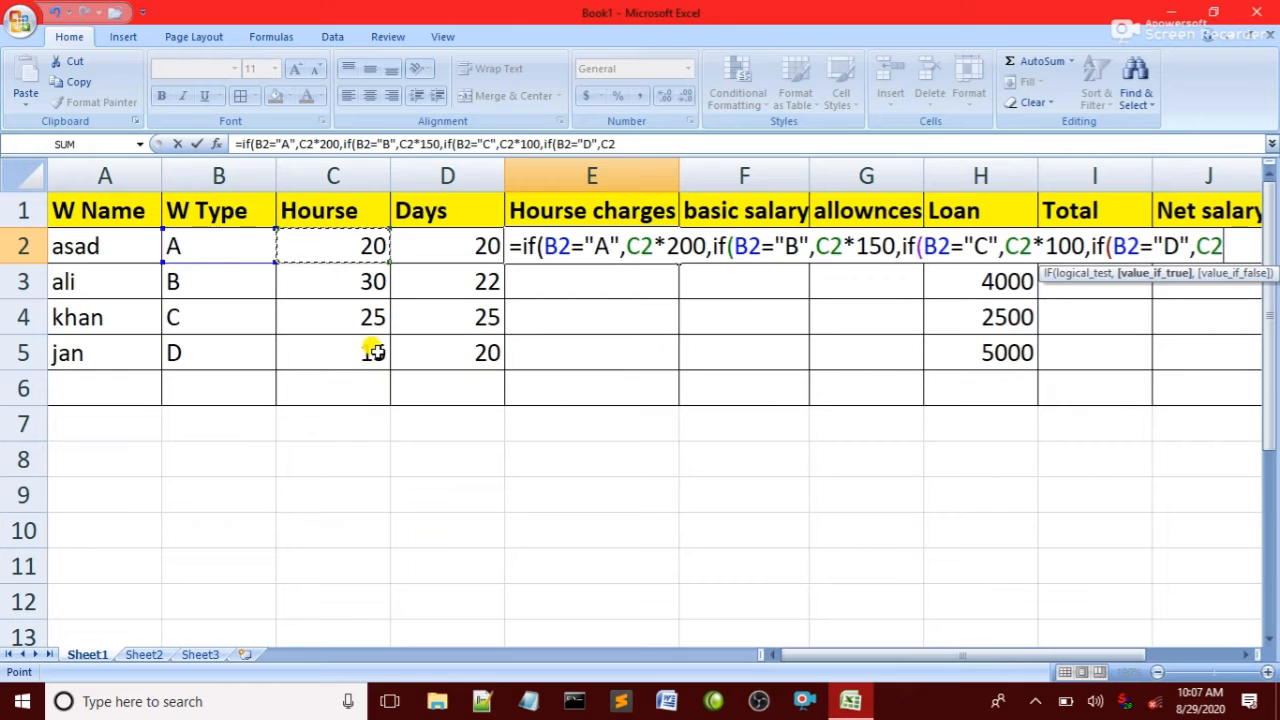
{"action": "type", "text": "*50"}
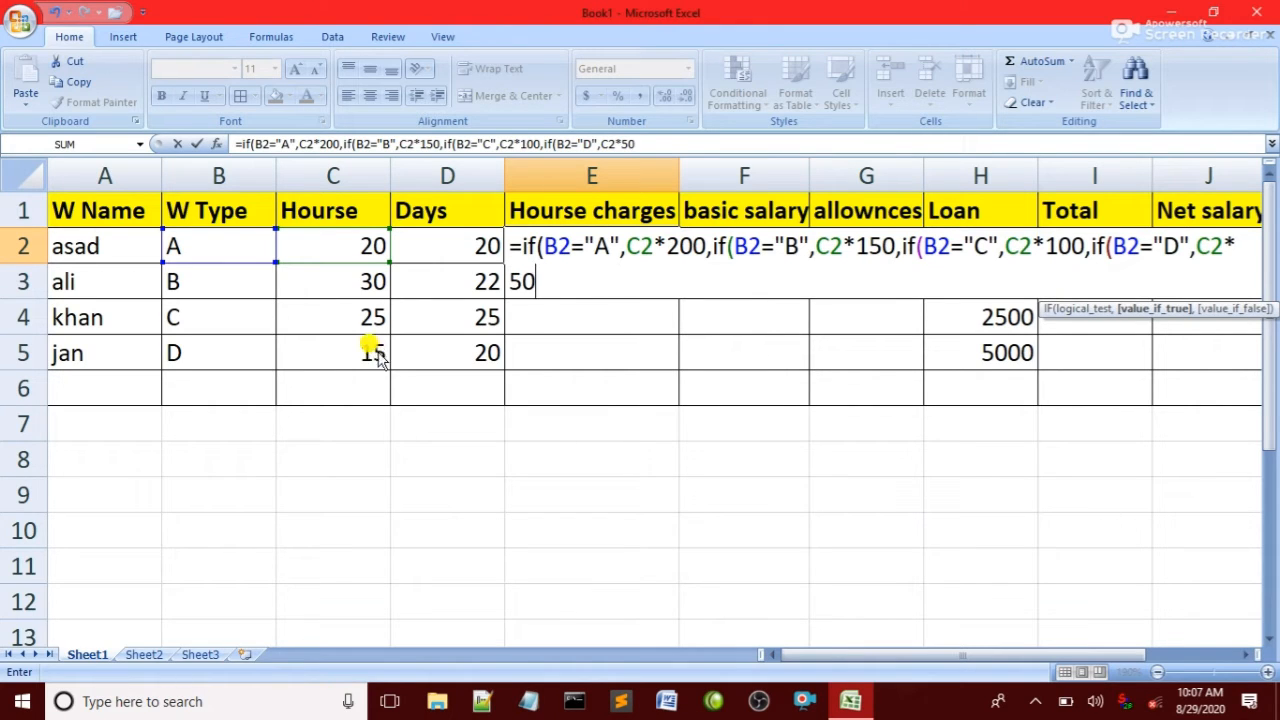
{"action": "type", "text": ","}
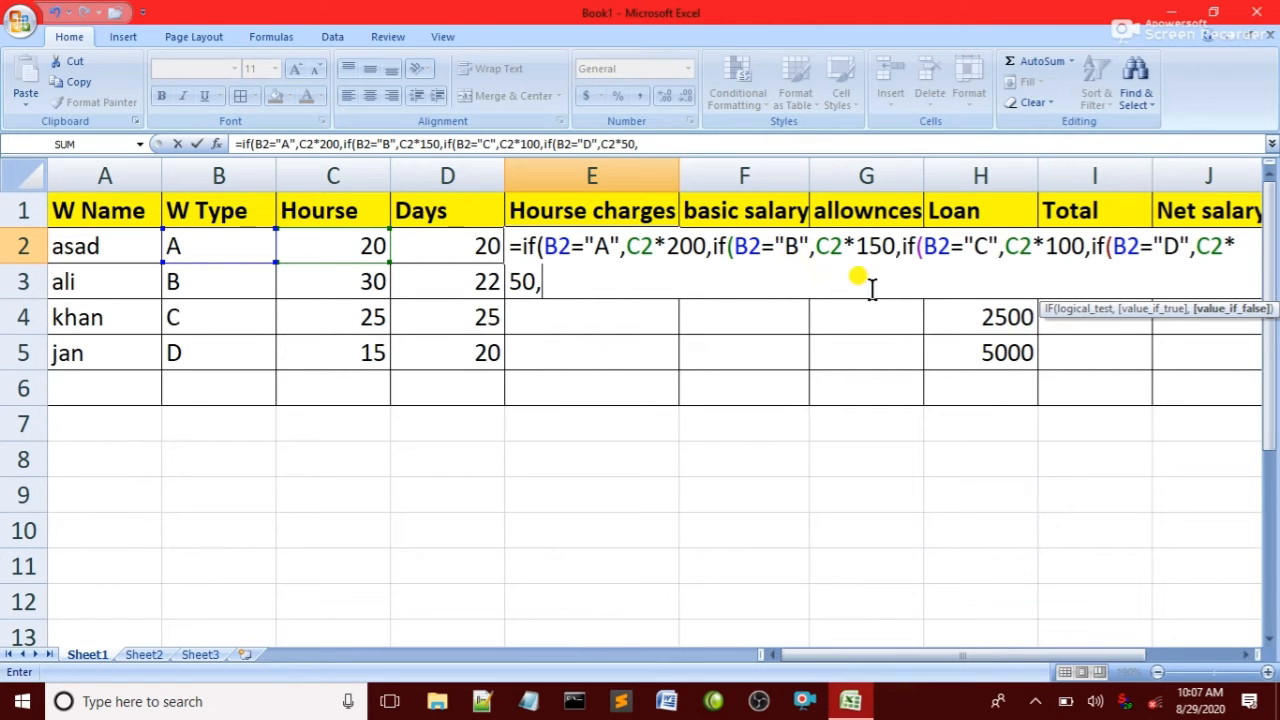
{"action": "type", "text": "))))"}
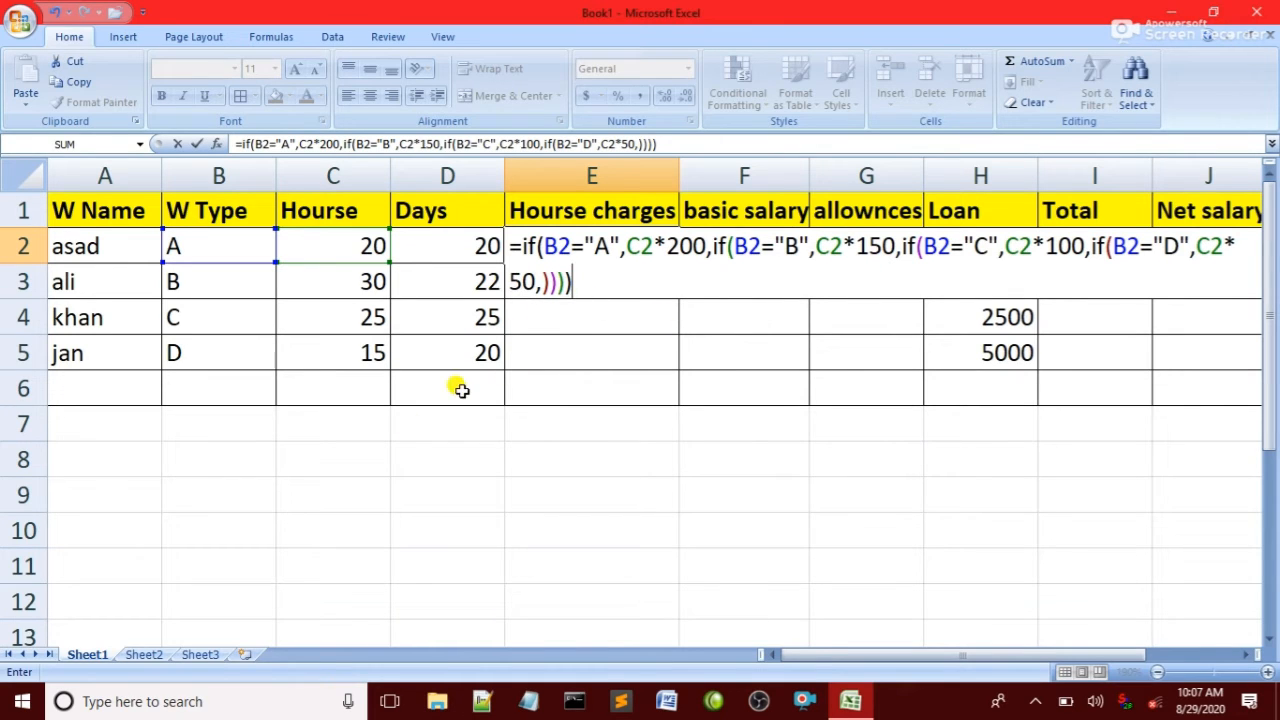
{"action": "key", "text": "Return"}
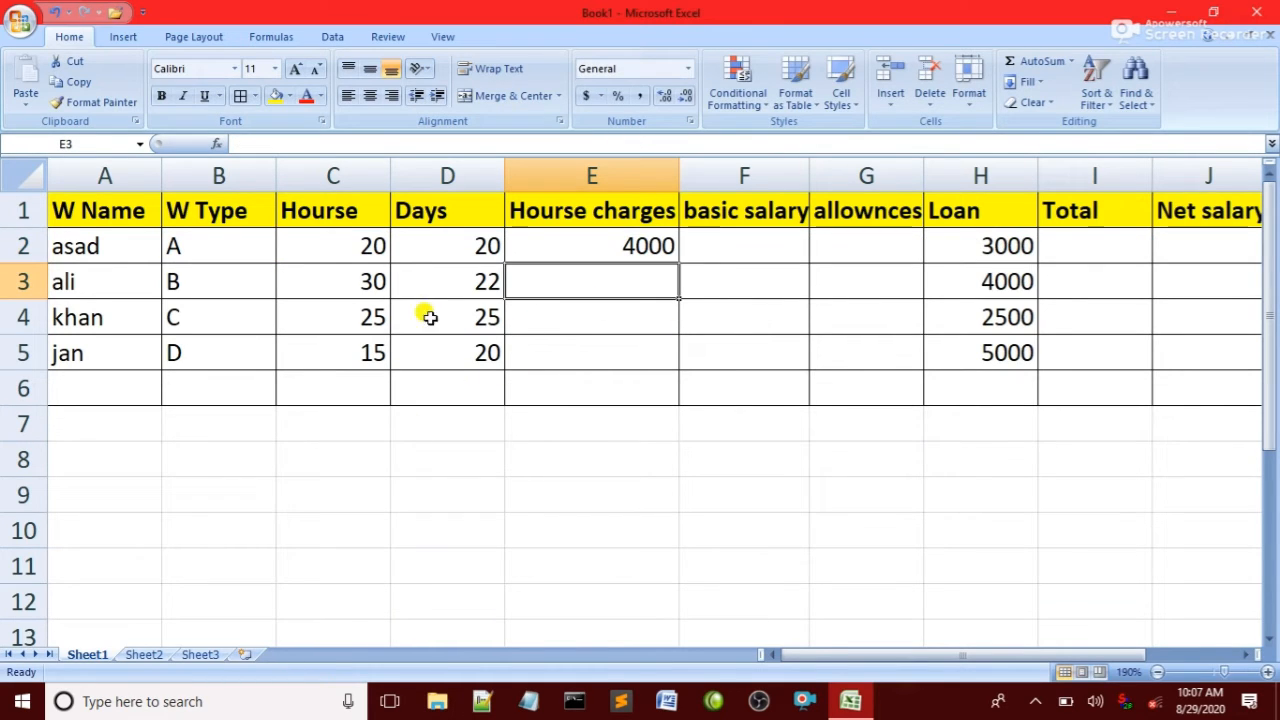
Fill the Hourse charges formula from E2 down through E5 and check the copied formulas in E3 and E5.
{"action": "left_click", "coordinate": [567, 249]}
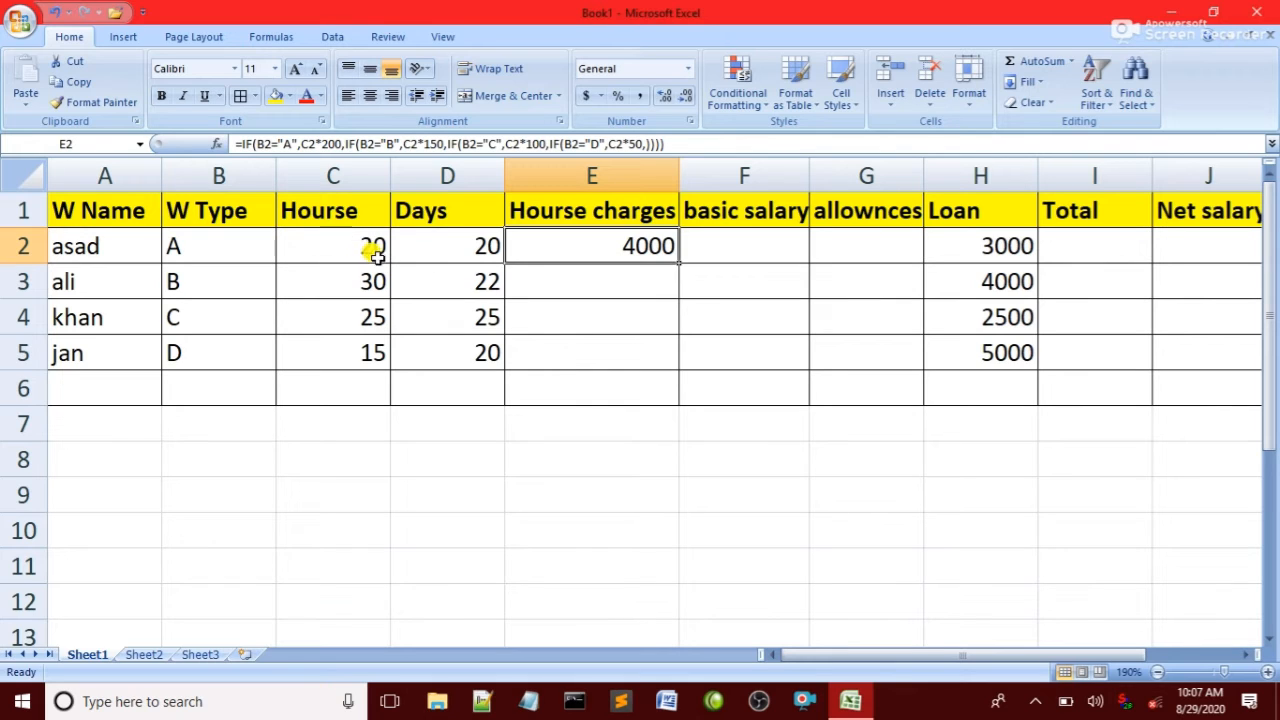
{"action": "mouse_move", "coordinate": [585, 243]}
{"action": "left_mouse_down"}
{"action": "mouse_move", "coordinate": [603, 355]}
{"action": "mouse_move", "coordinate": [597, 345]}
{"action": "left_mouse_up"}
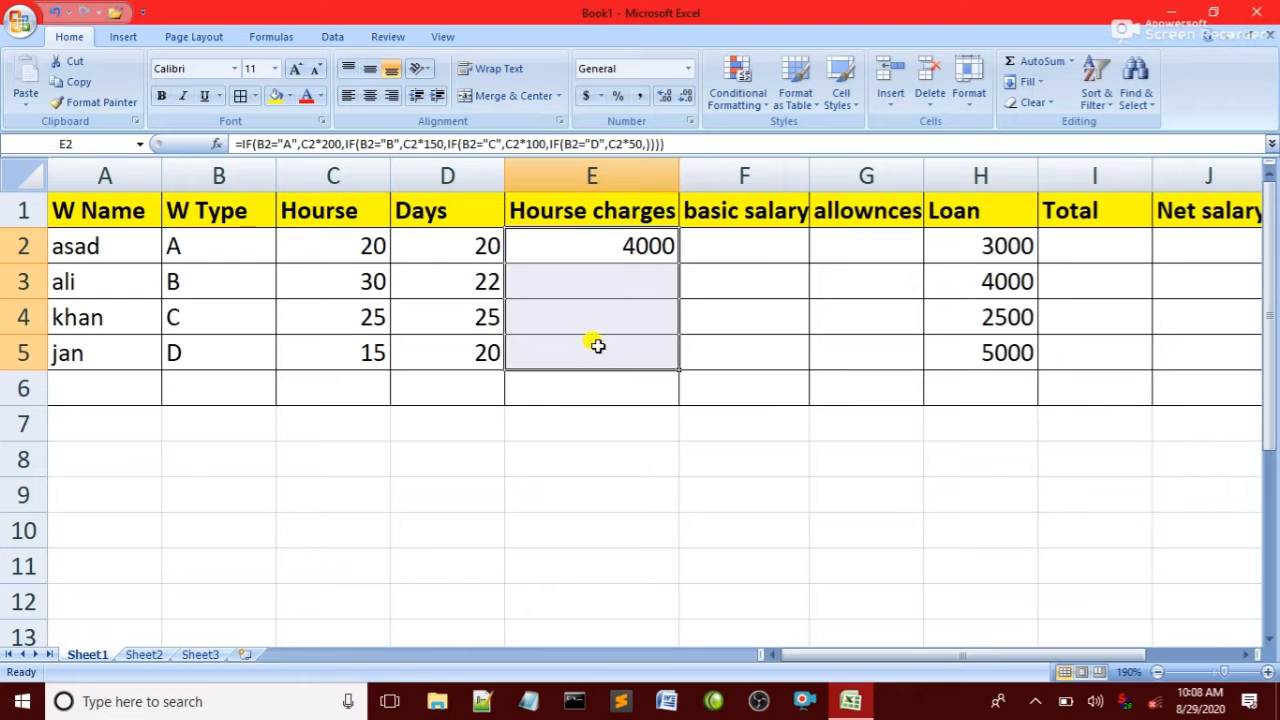
{"action": "key", "text": "ctrl+d"}
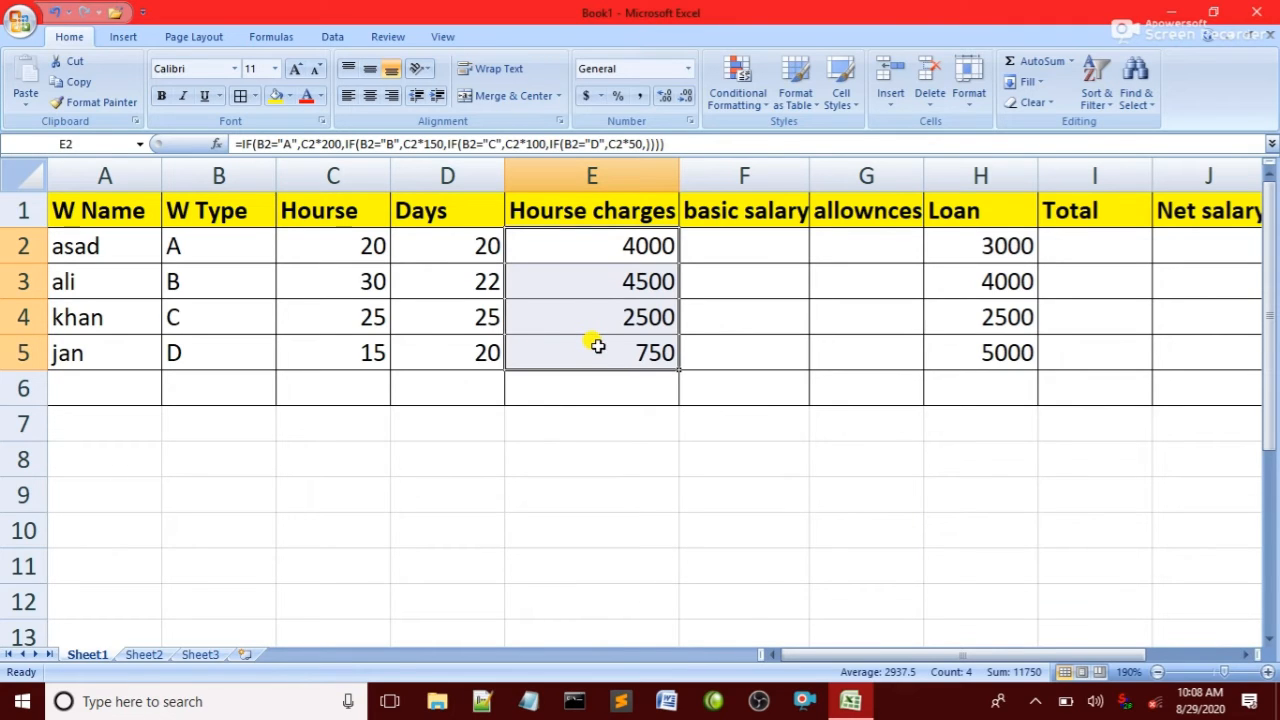
{"action": "left_click", "coordinate": [566, 290]}
{"action": "left_click", "coordinate": [561, 350]}
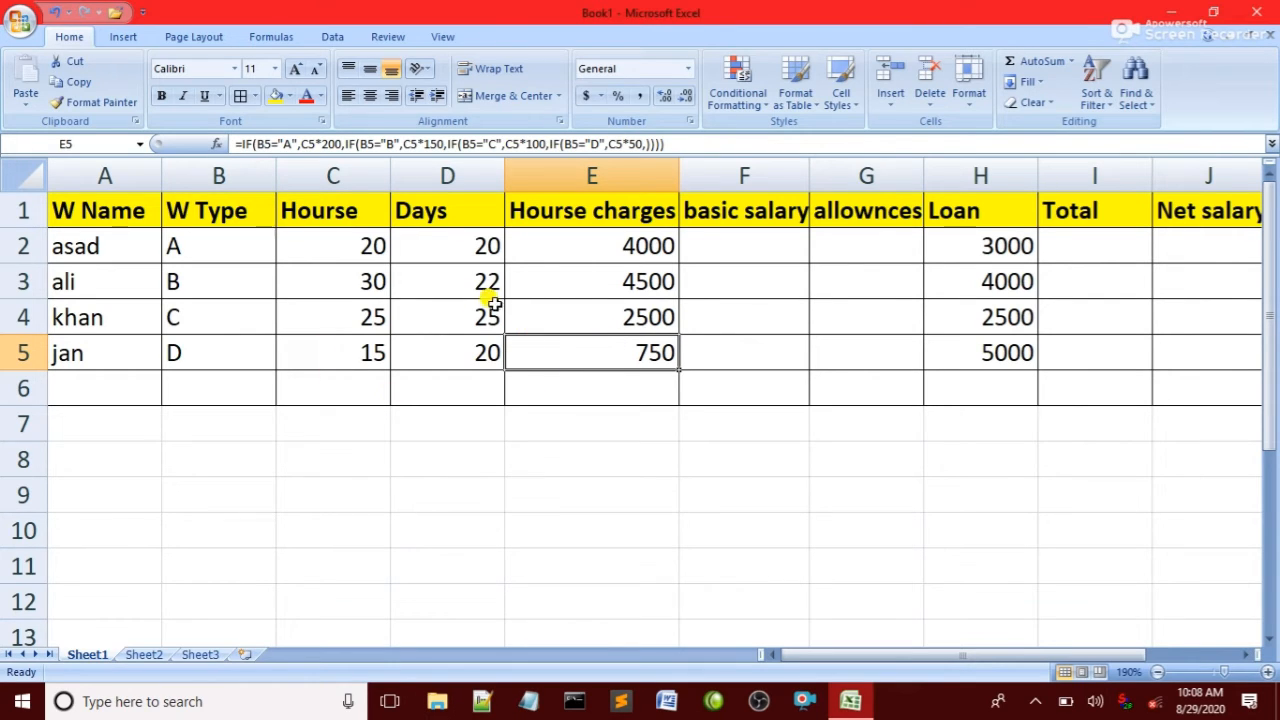
Start the basic salary formula in F2 with an IF that tests B2="A" and returns D2*1000 when true.
{"action": "left_click", "coordinate": [752, 250]}
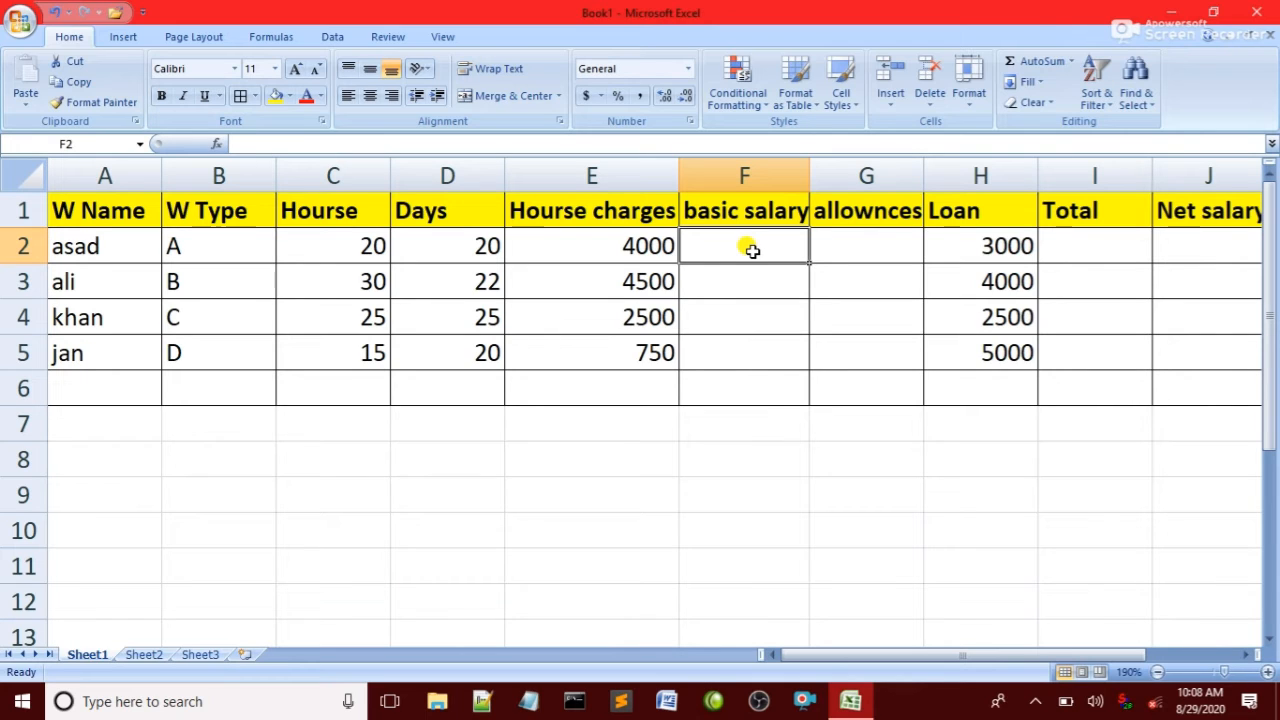
{"action": "type", "text": "="}
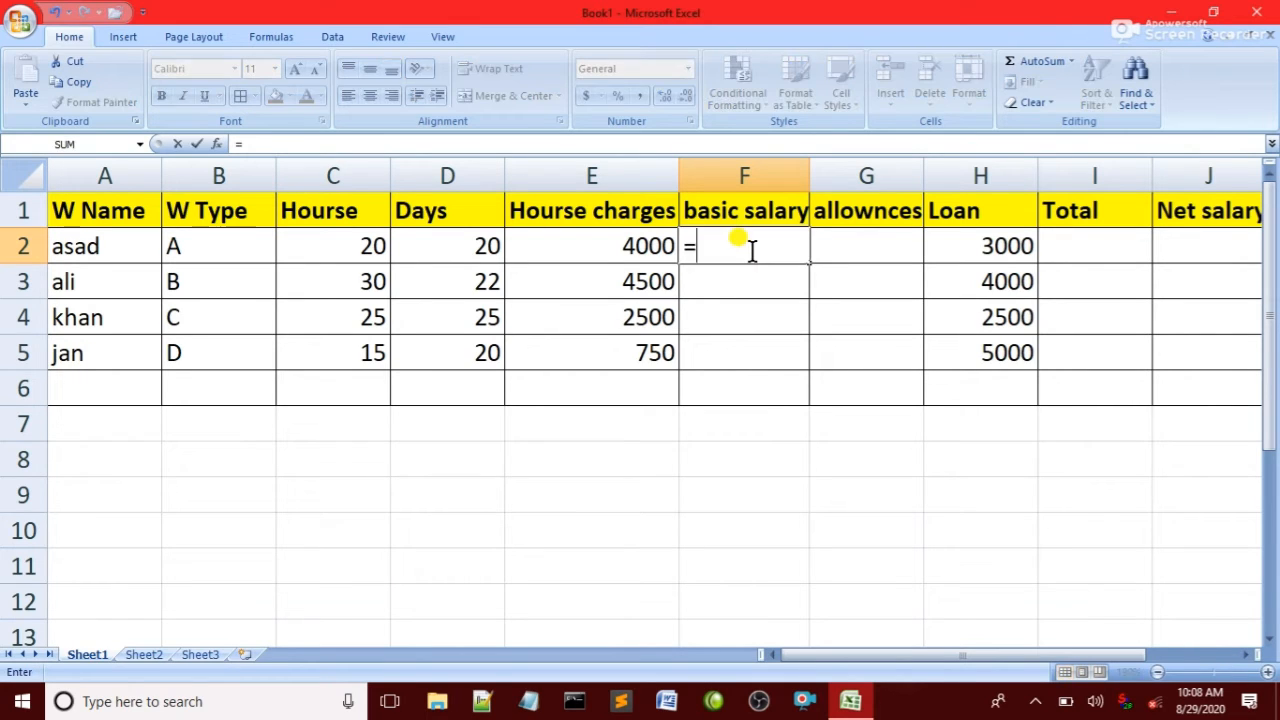
{"action": "type", "text": "if("}
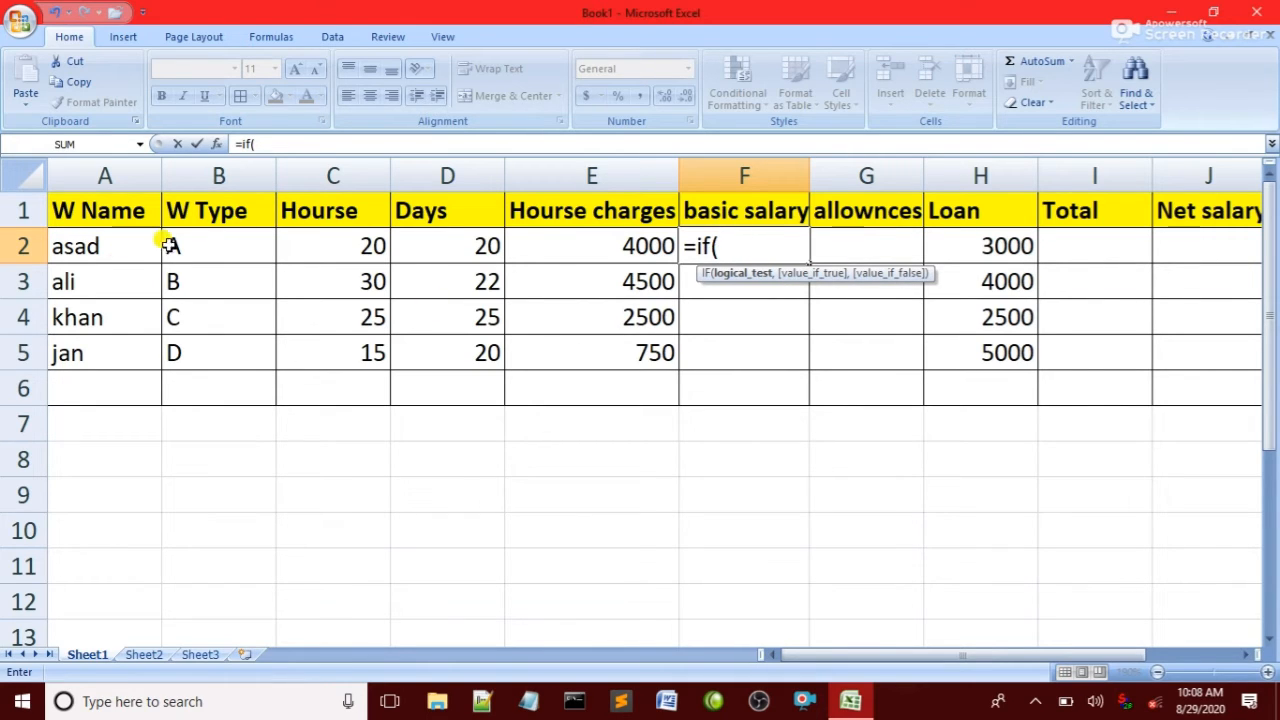
{"action": "left_click", "coordinate": [207, 243]}
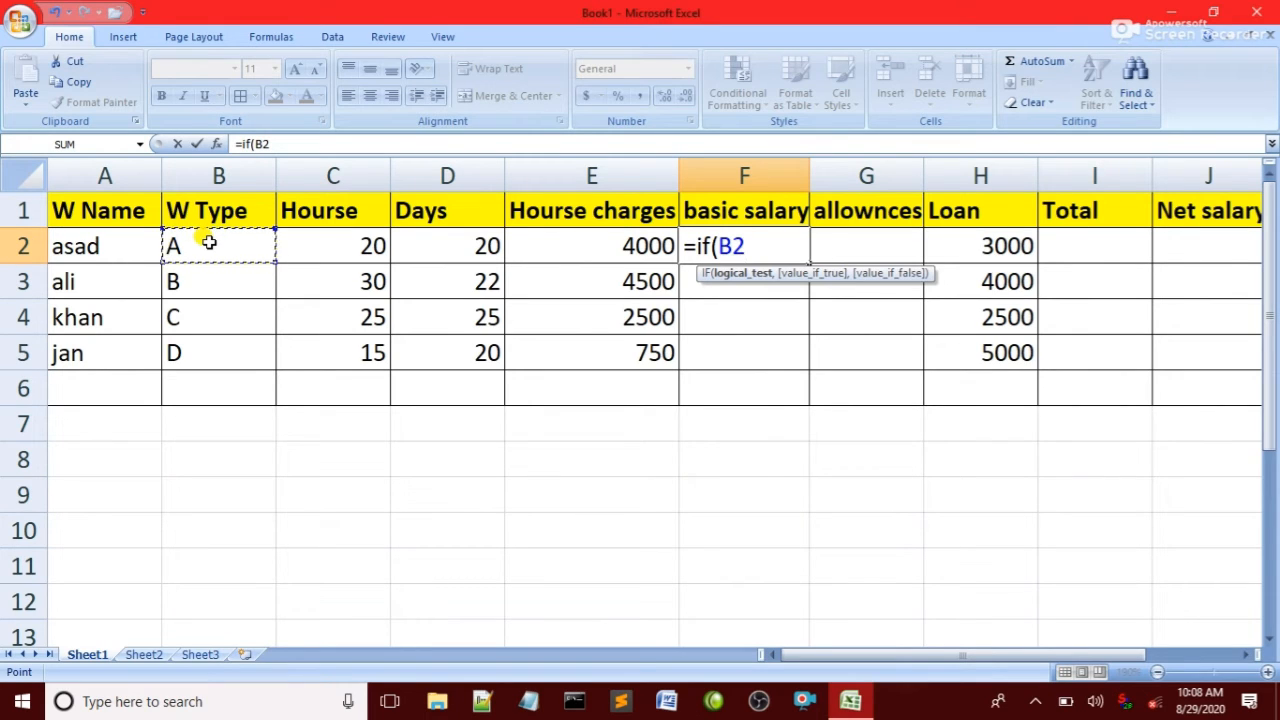
{"action": "type", "text": "=\"A\""}
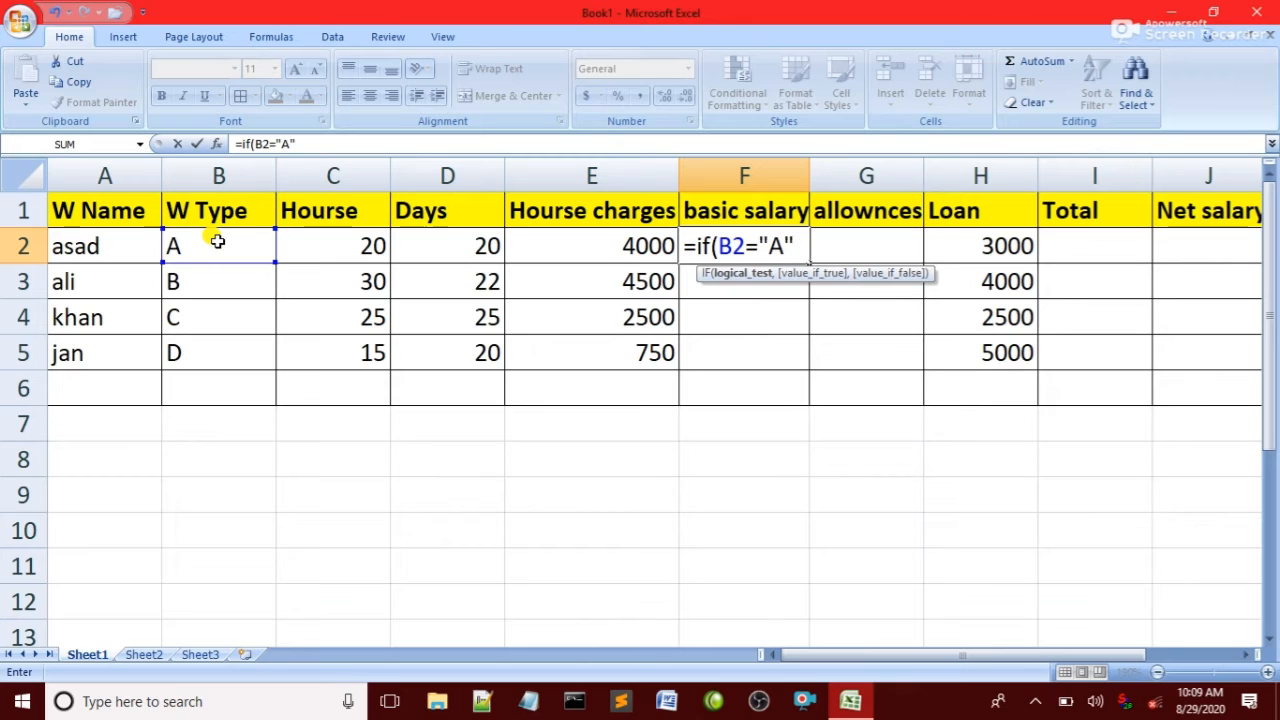
{"action": "type", "text": ","}
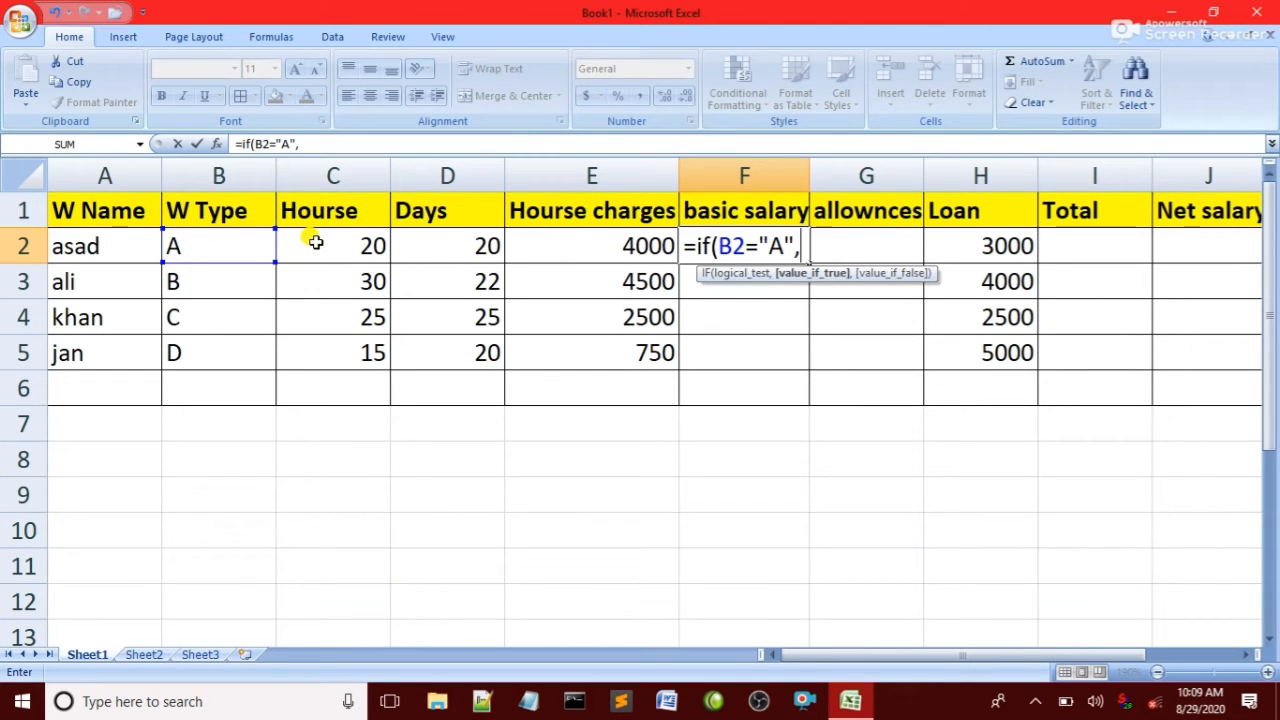
{"action": "left_click", "coordinate": [445, 242]}
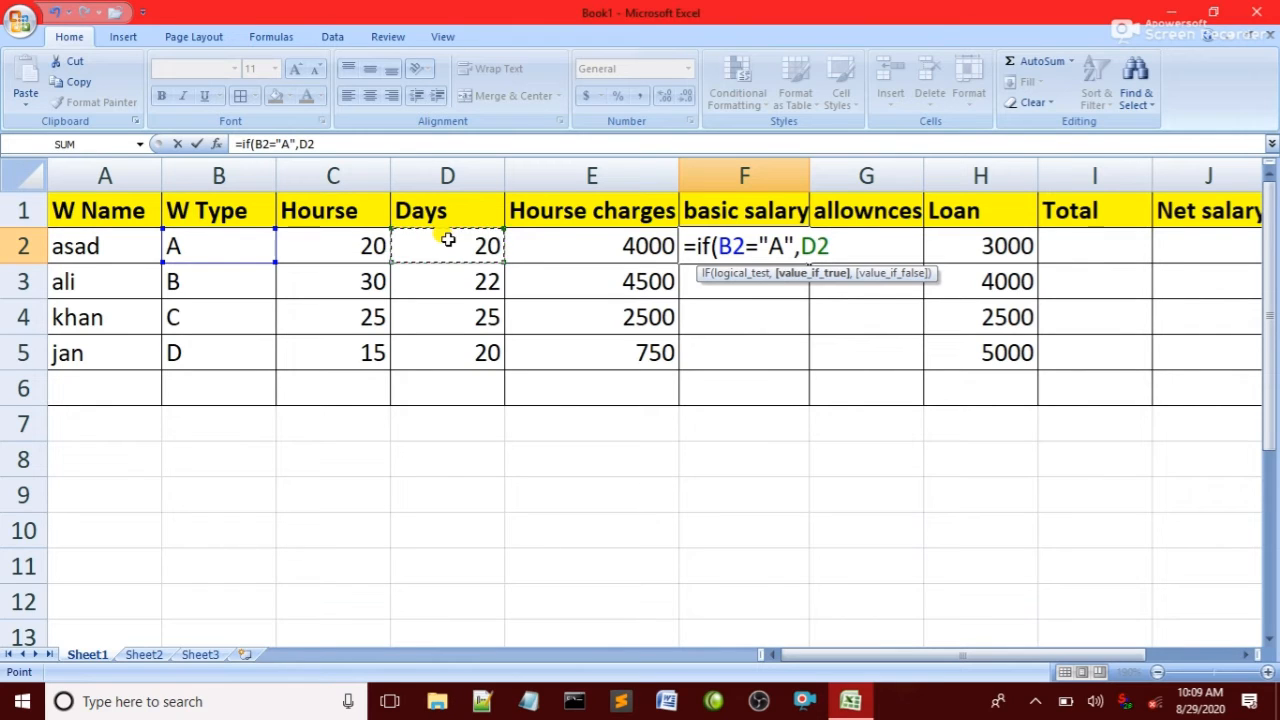
{"action": "type", "text": "*"}
{"action": "type", "text": "1000"}
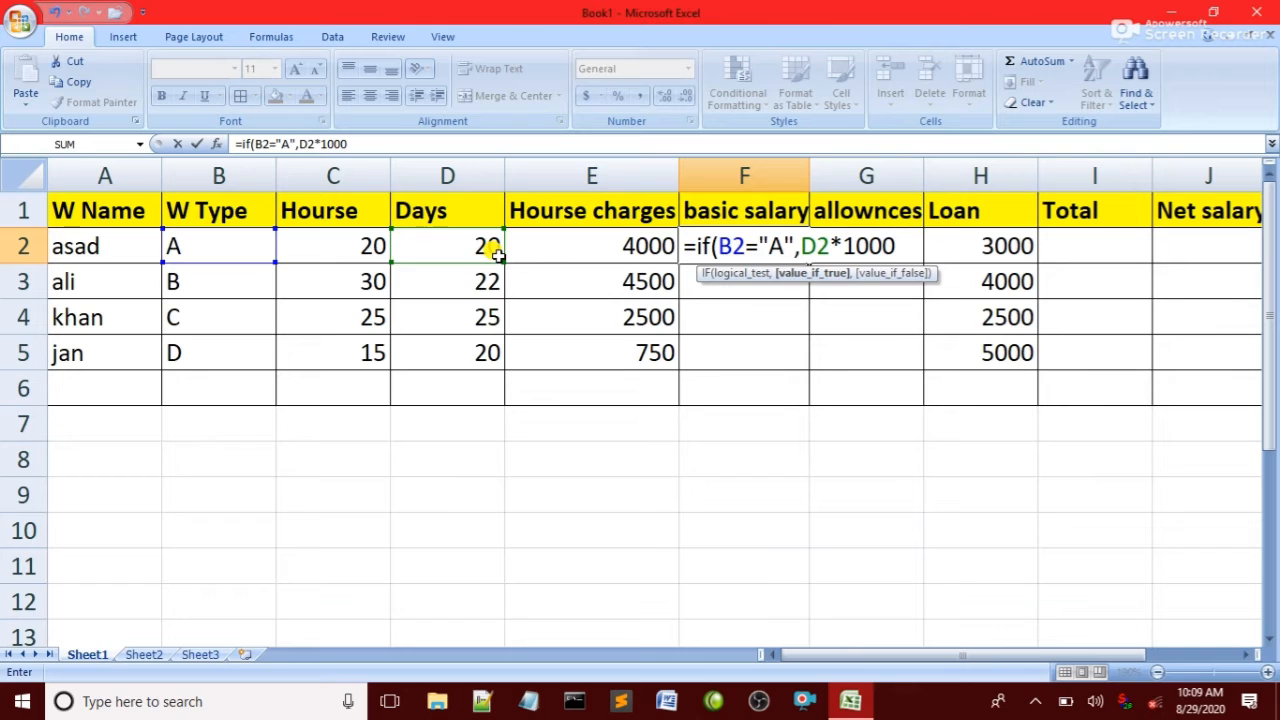
{"action": "type", "text": ","}
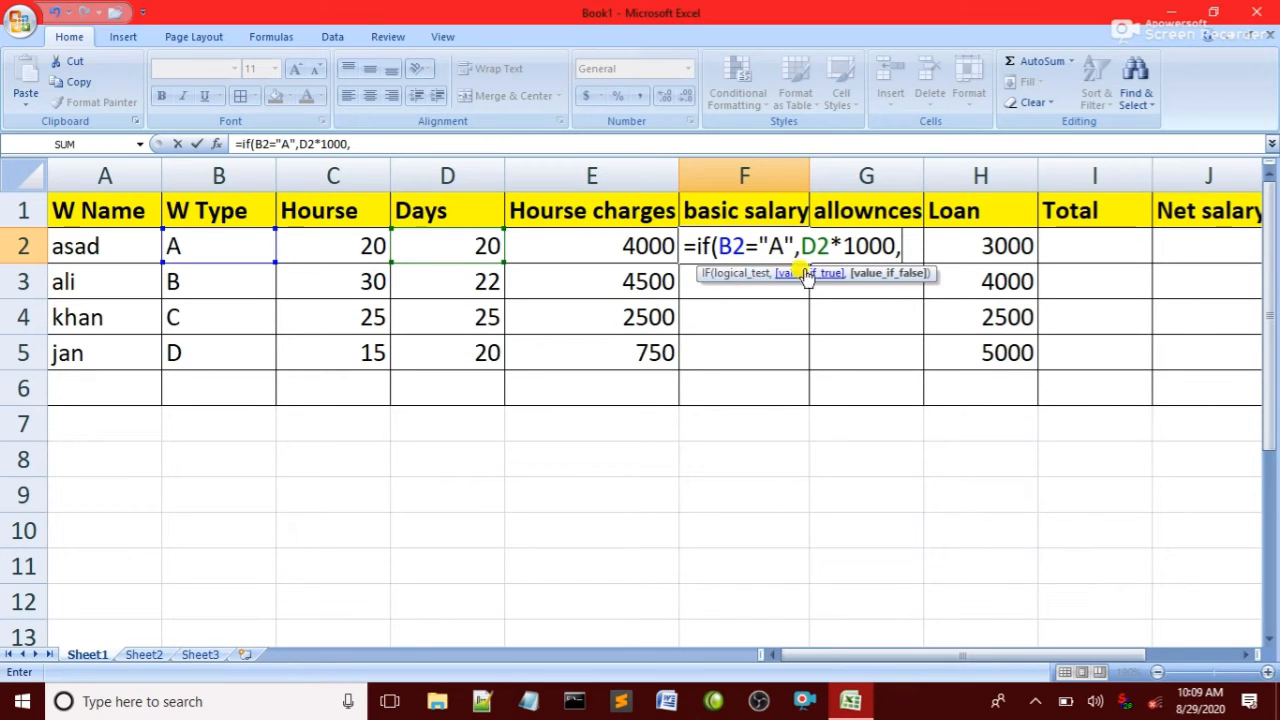
{"action": "left_click", "coordinate": [451, 243]}
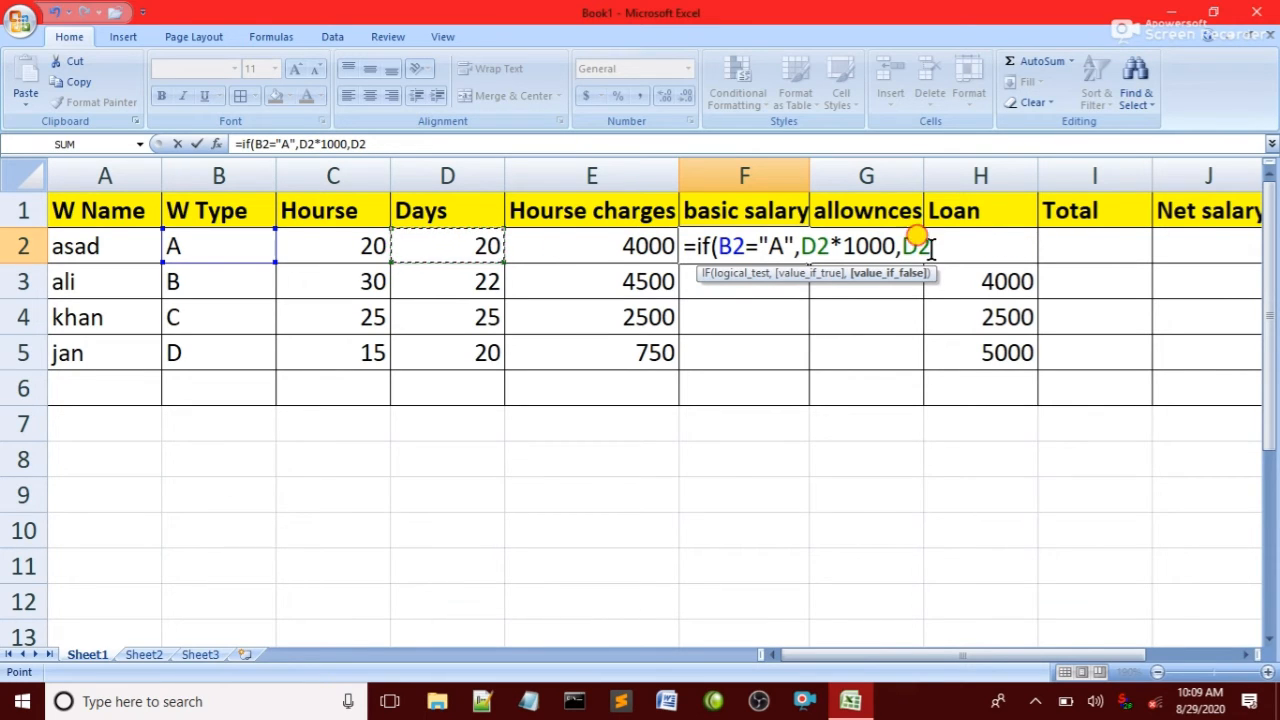
{"action": "left_click", "coordinate": [926, 245]}
{"action": "key", "text": "BackSpace"}
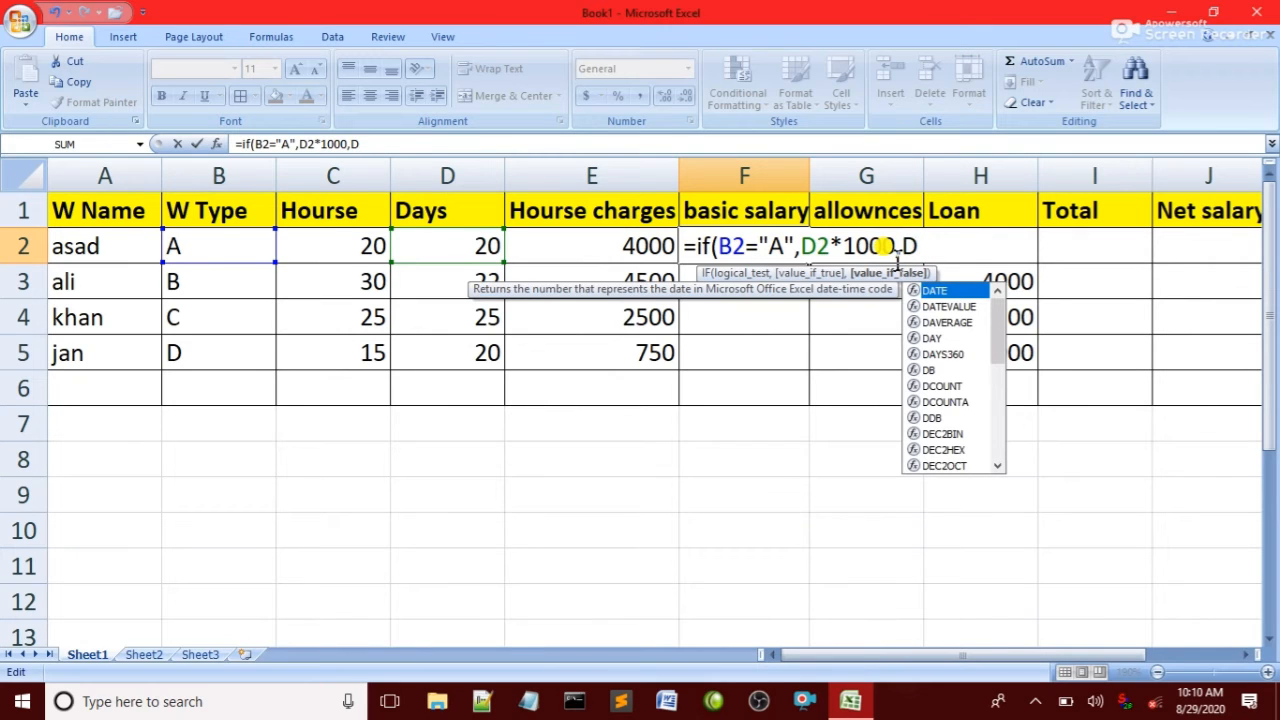
{"action": "key", "text": "BackSpace"}
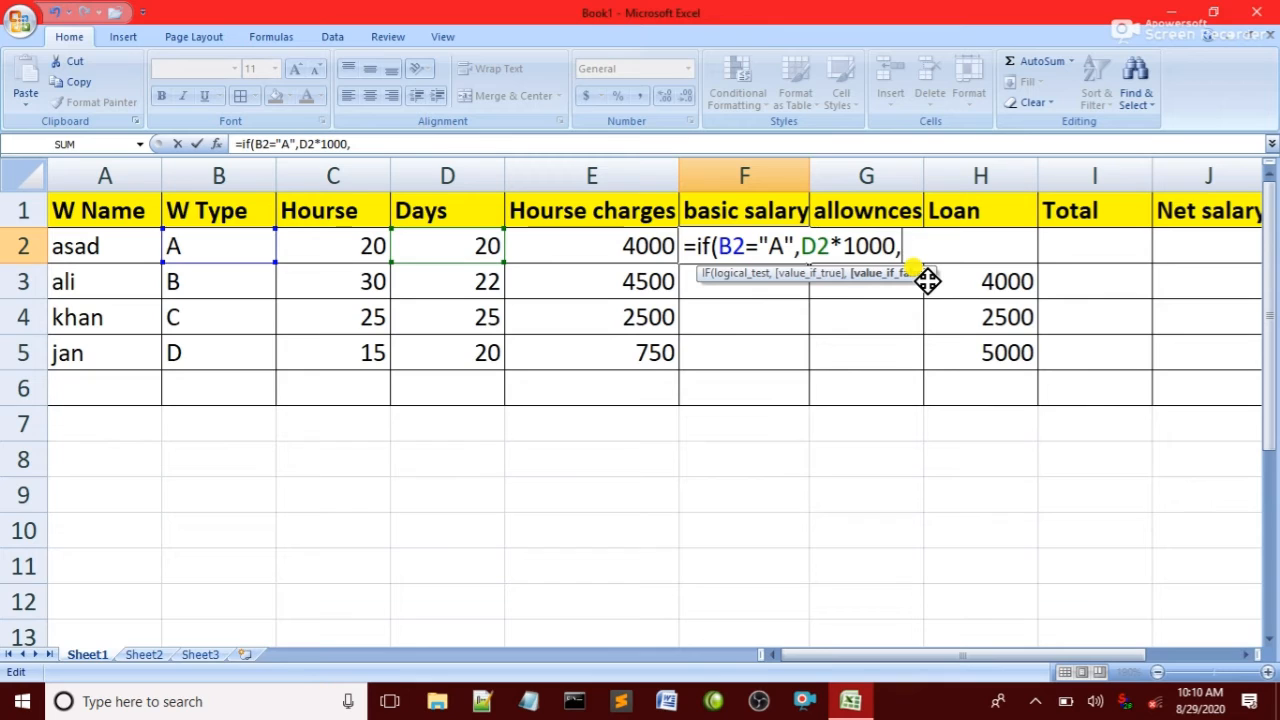
In the F2 formula, nest a second IF as the false value that tests B2="B" and returns D2*800.
{"action": "type", "text": "if"}
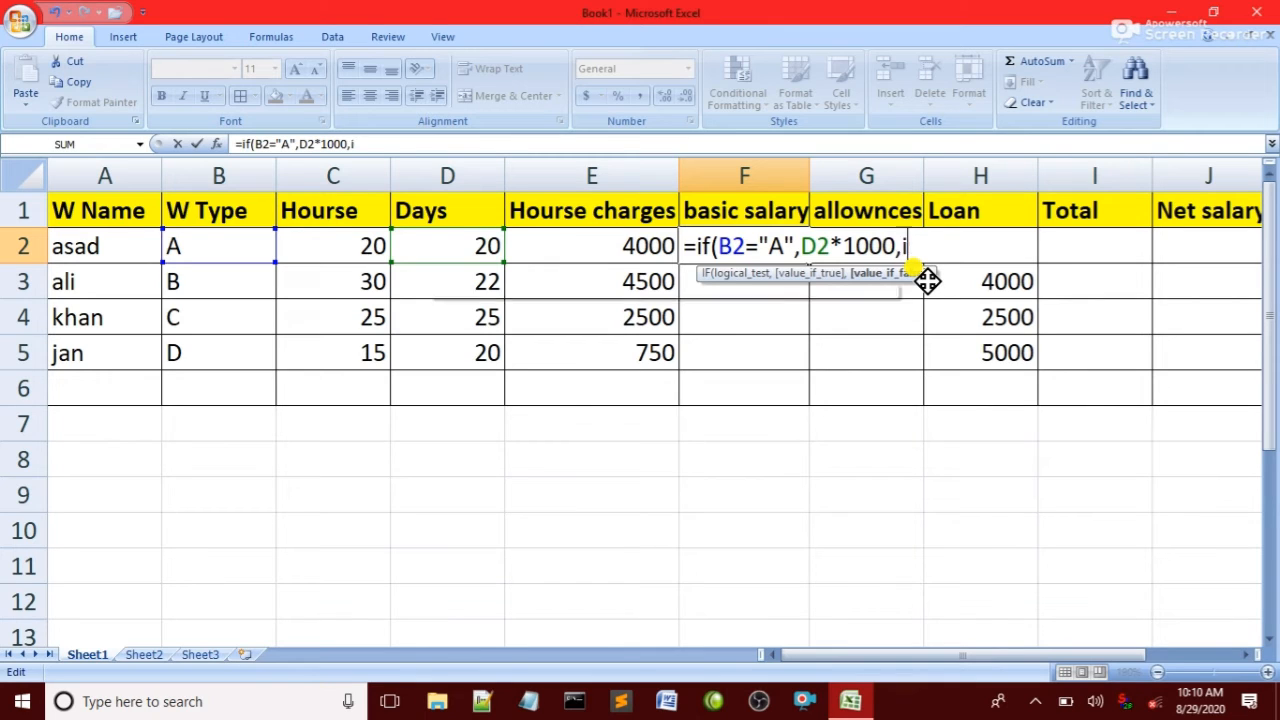
{"action": "type", "text": "("}
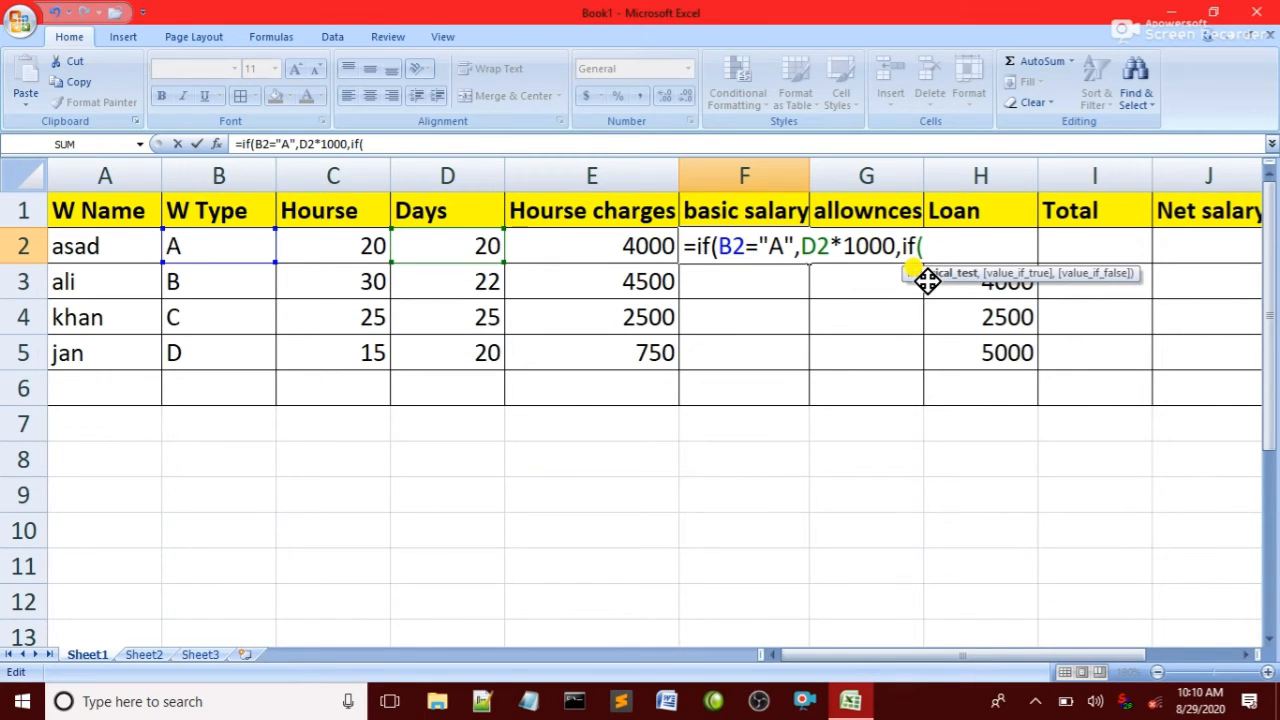
{"action": "left_click", "coordinate": [209, 250]}
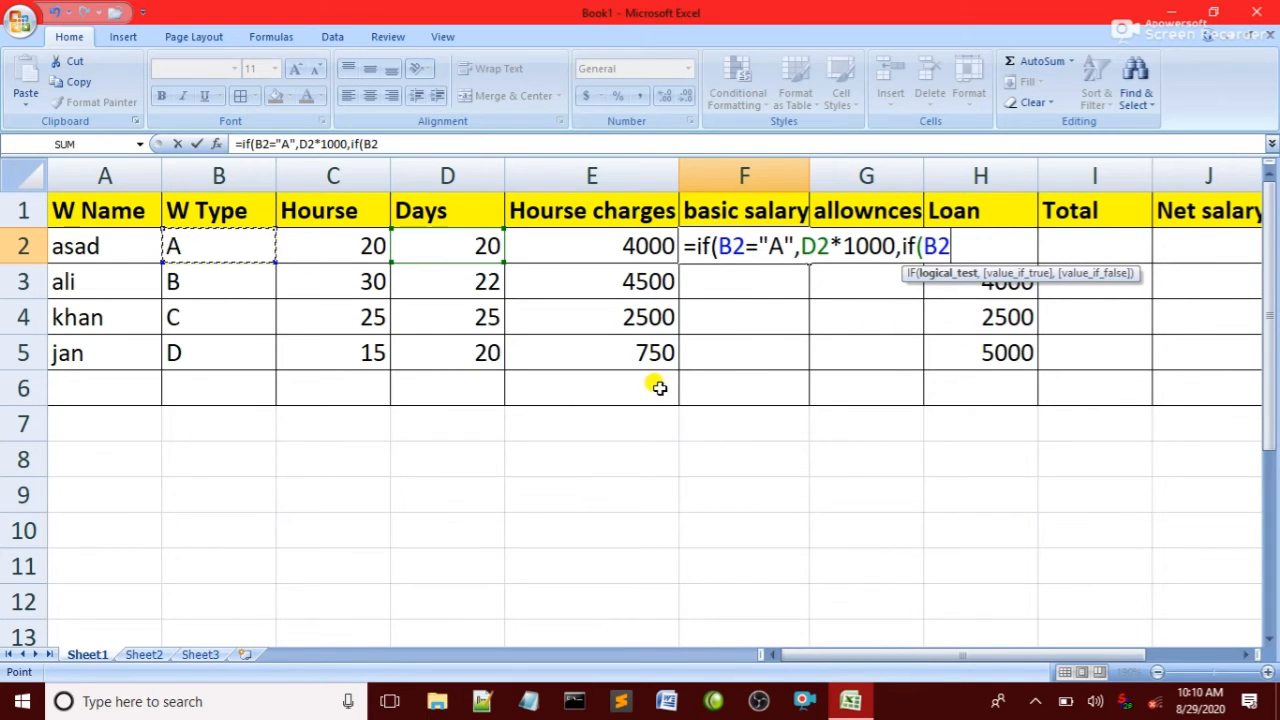
{"action": "type", "text": "="}
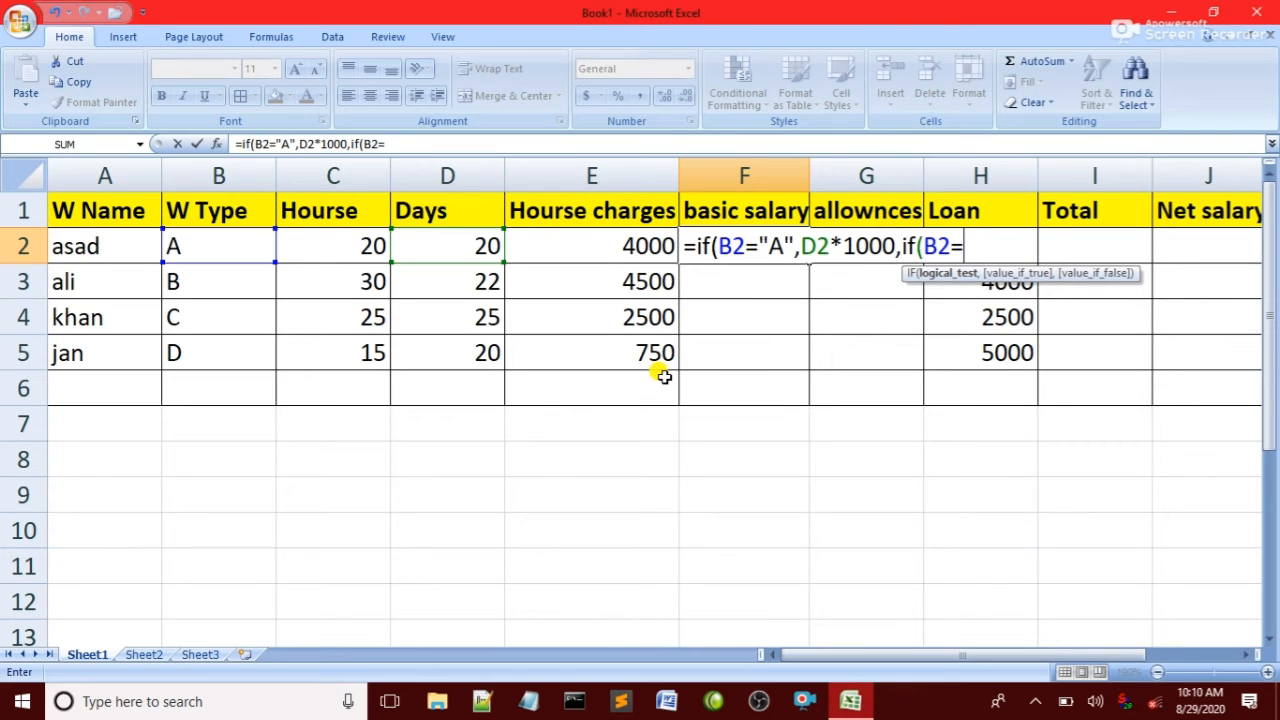
{"action": "type", "text": "\"B\","}
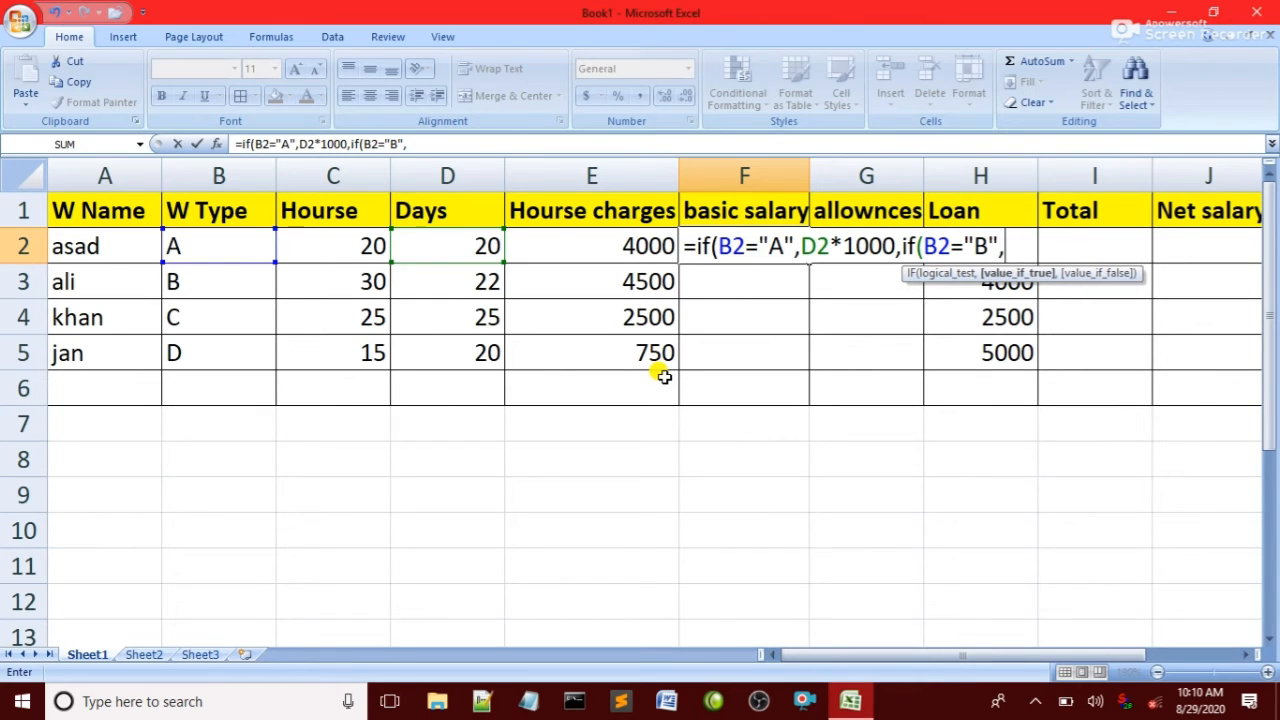
{"action": "left_click", "coordinate": [403, 240]}
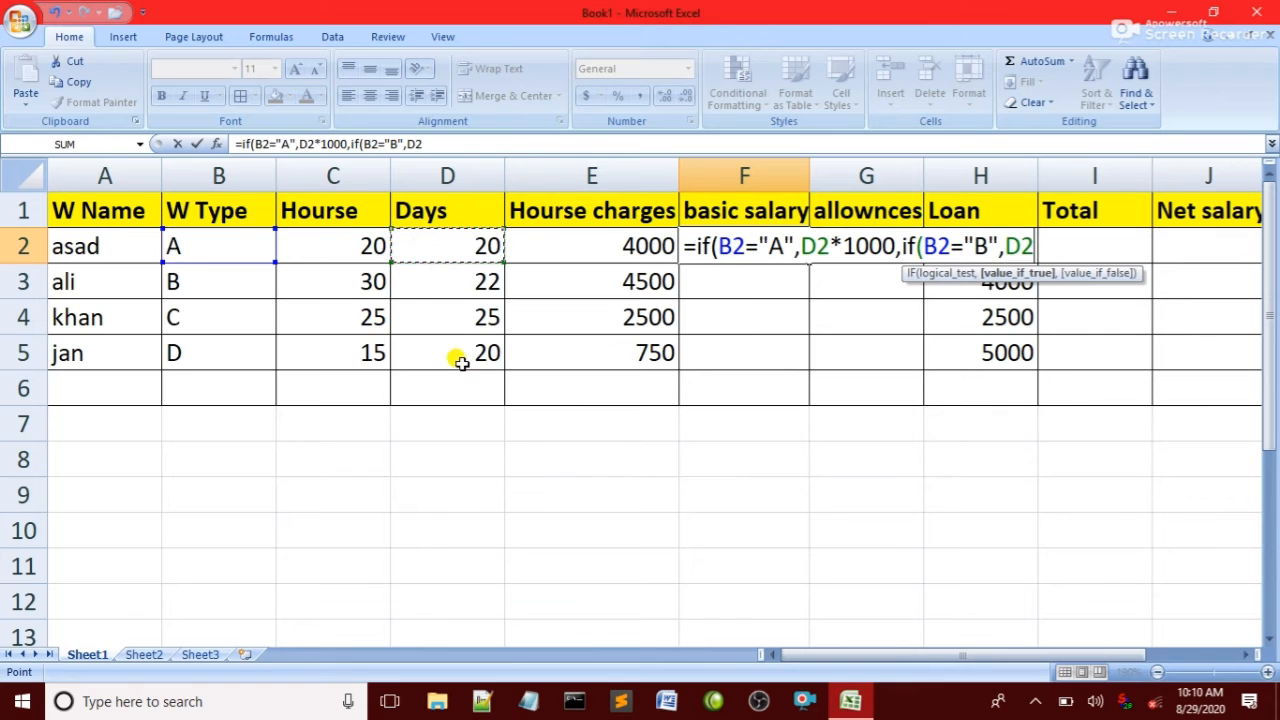
{"action": "type", "text": "*"}
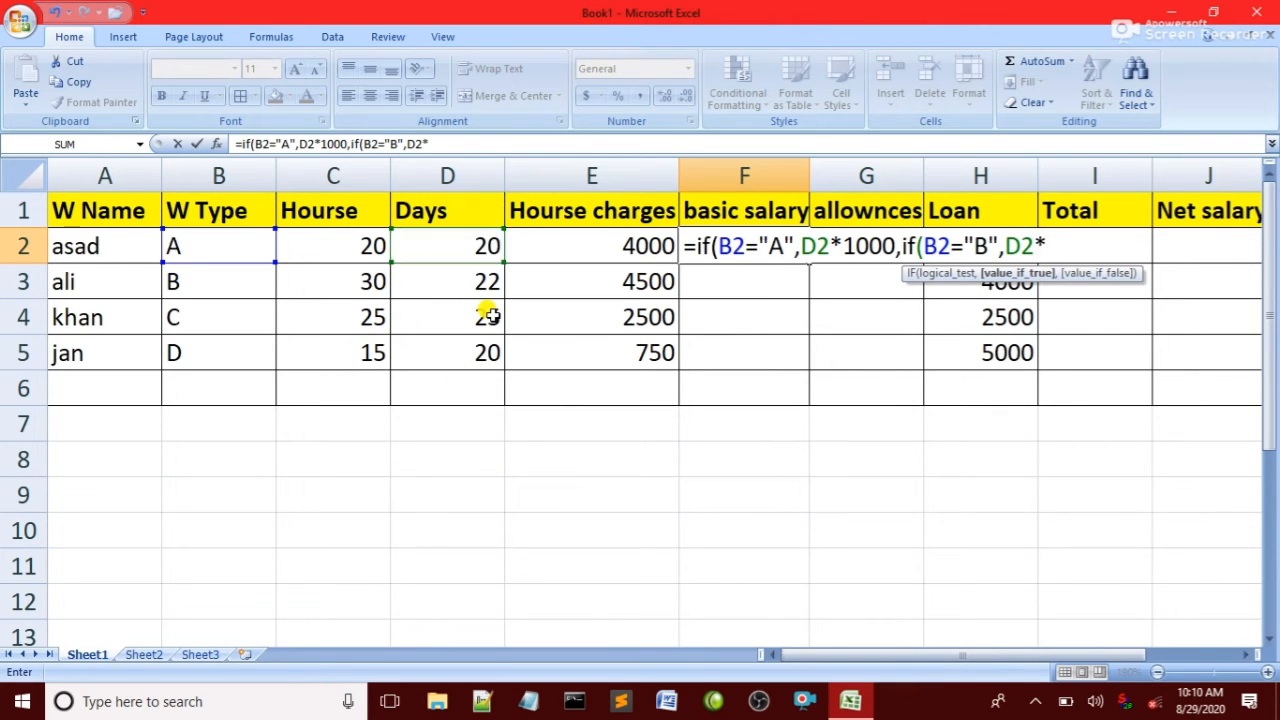
{"action": "type", "text": "800"}
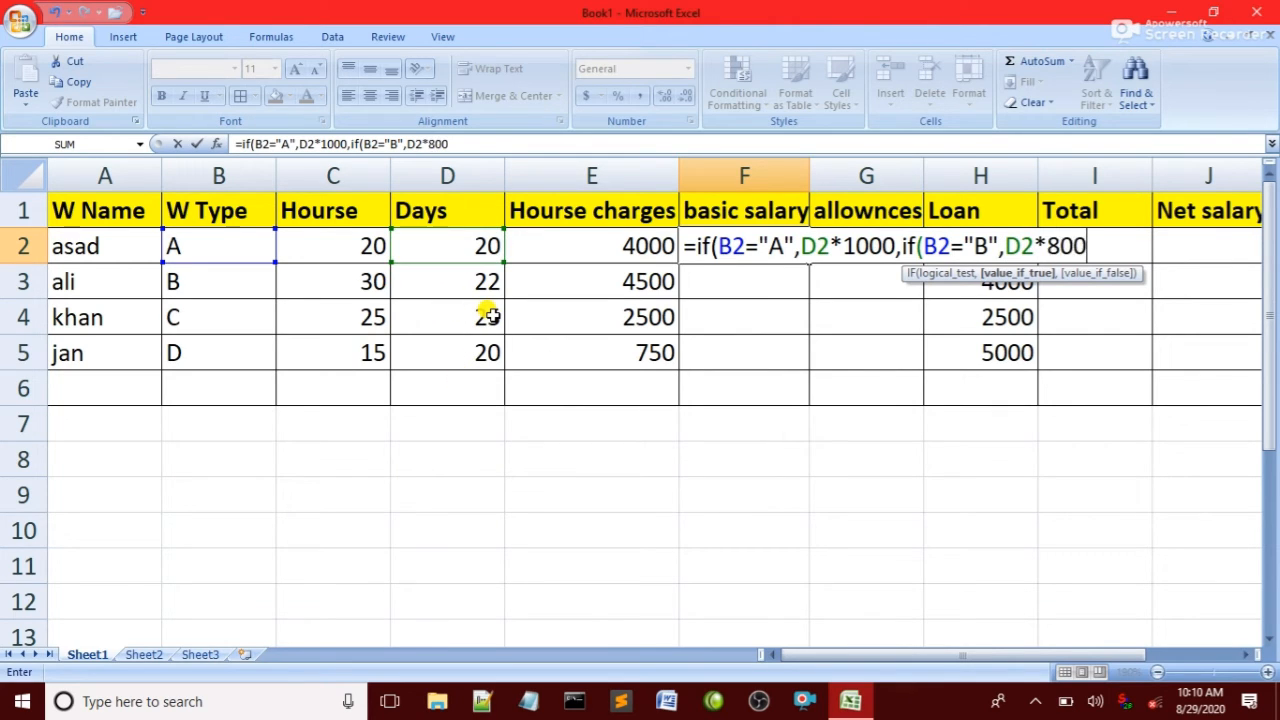
{"action": "type", "text": ","}
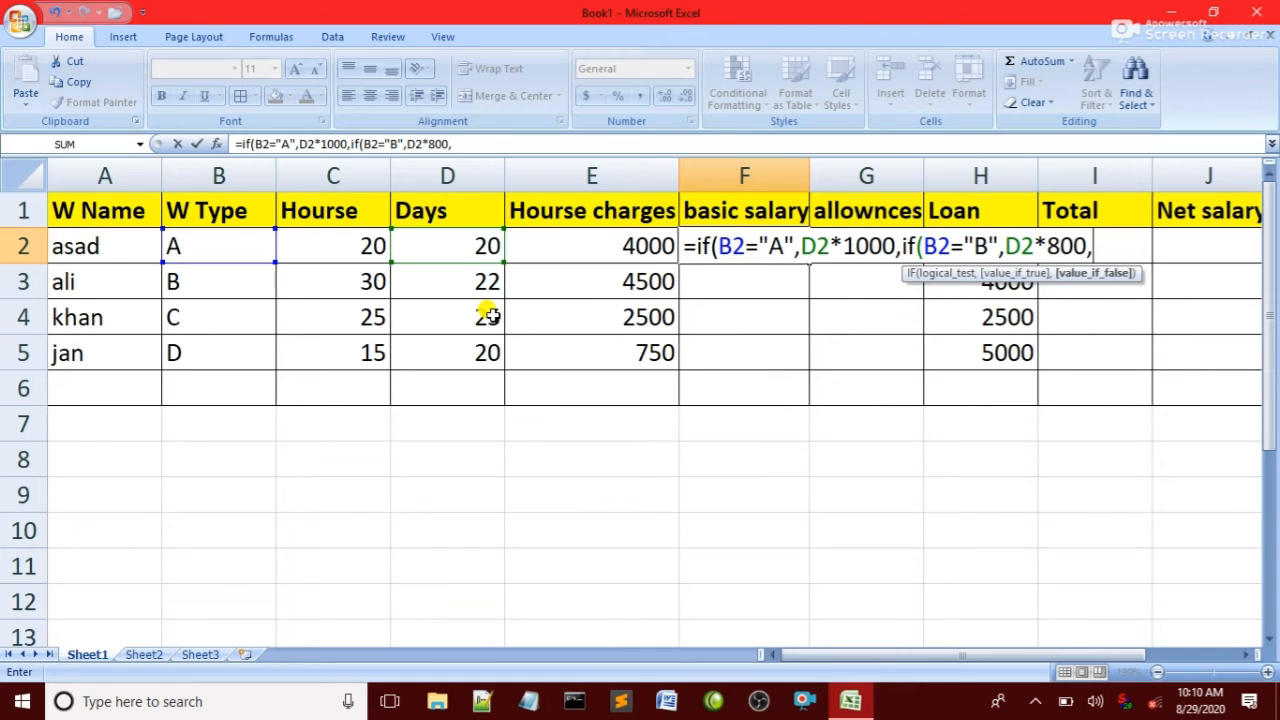
Nest a third IF in the F2 formula that tests B2="C" and returns D2*600 when true.
{"action": "type", "text": "if"}
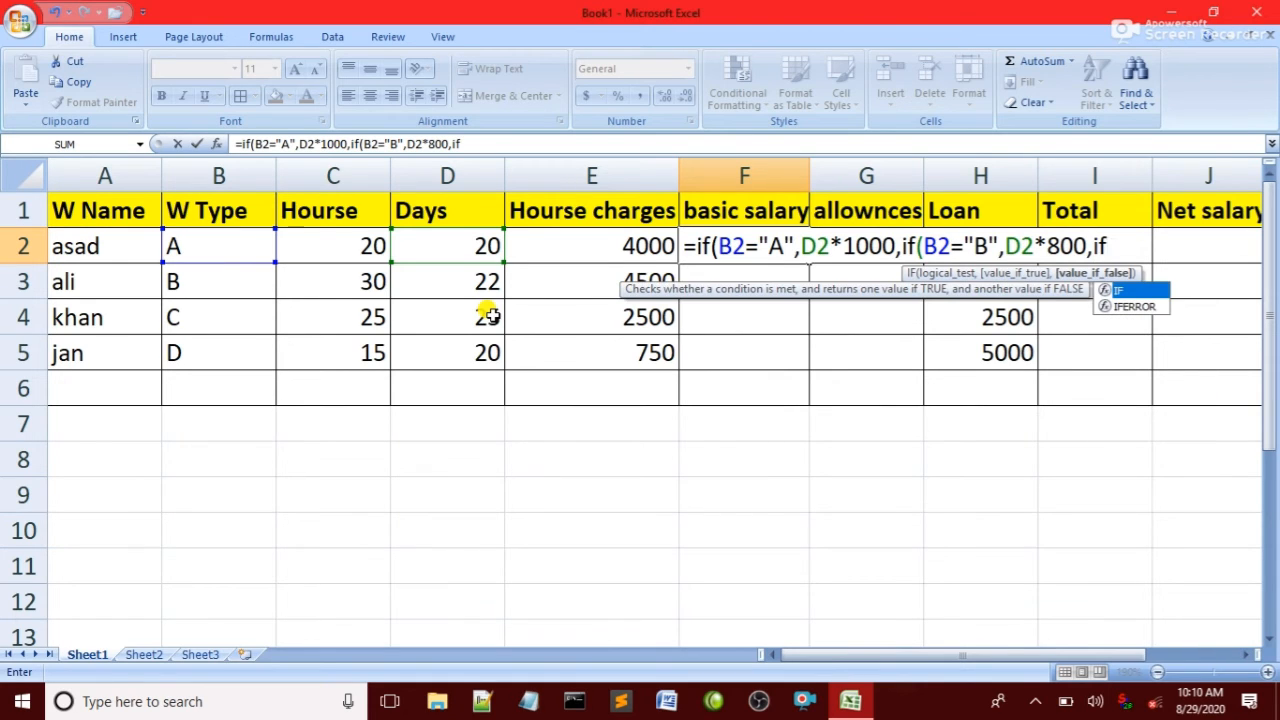
{"action": "type", "text": "("}
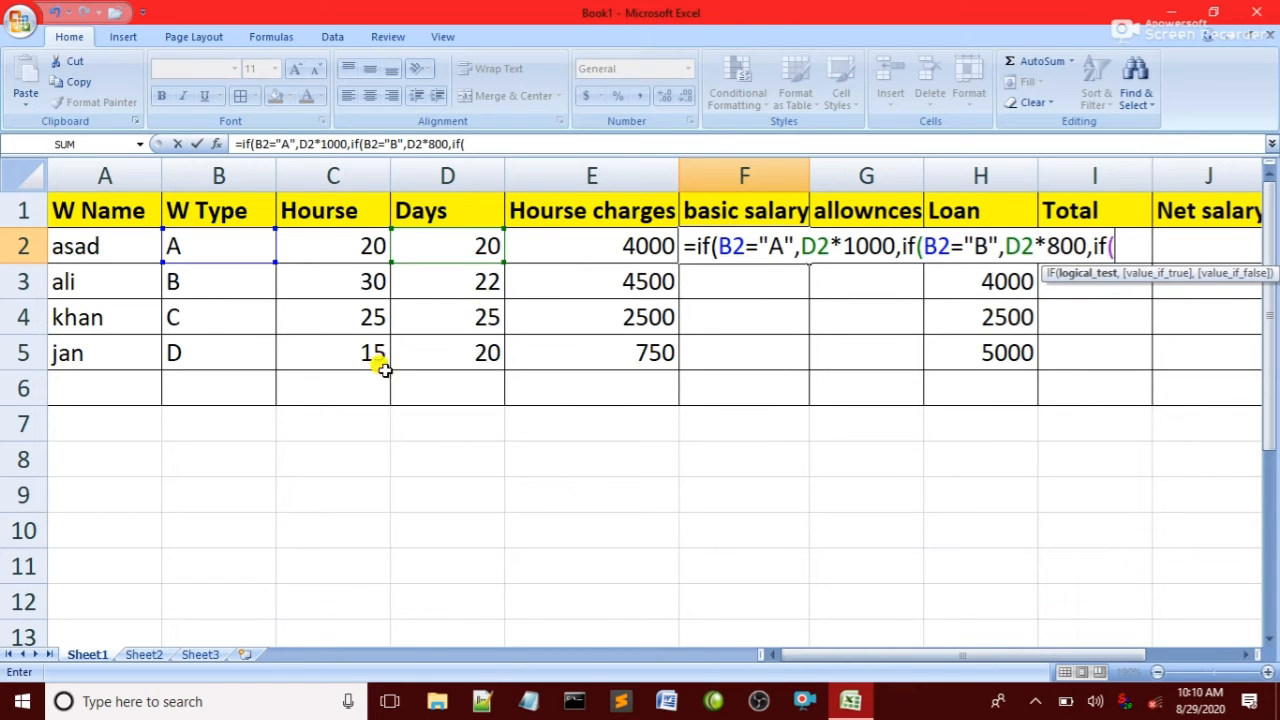
{"action": "left_click", "coordinate": [195, 253]}
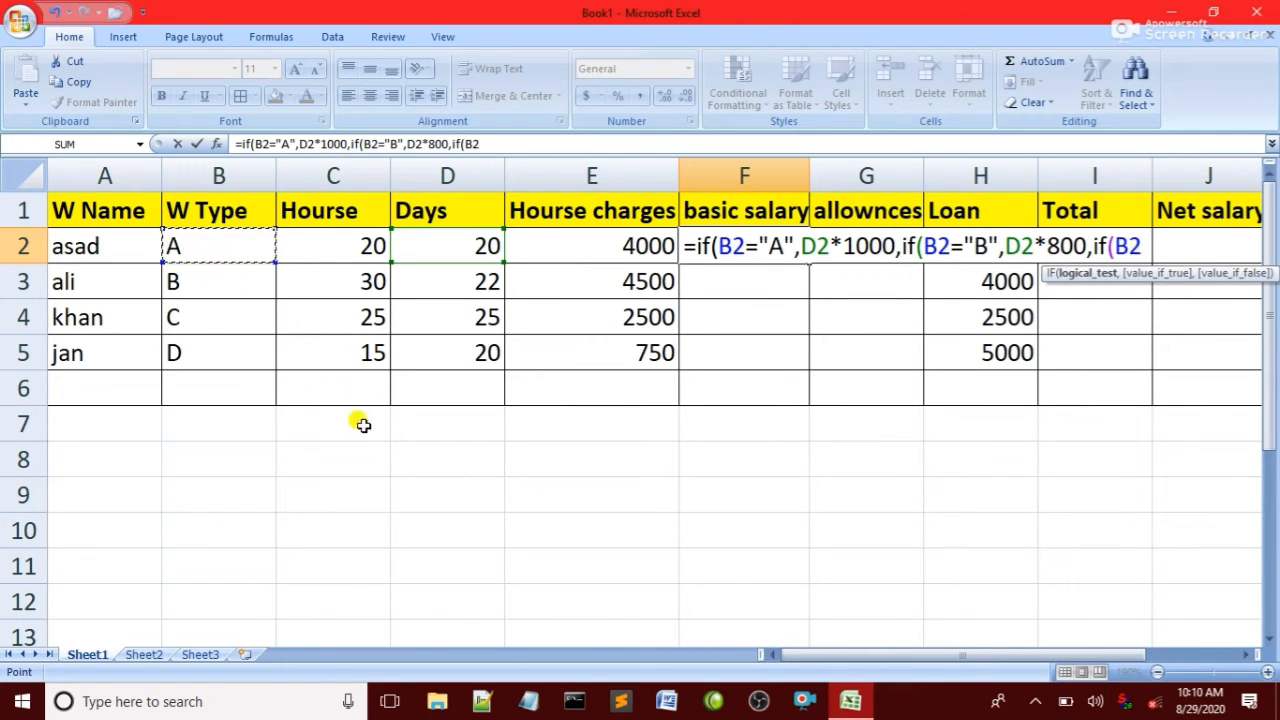
{"action": "type", "text": "=\"C"}
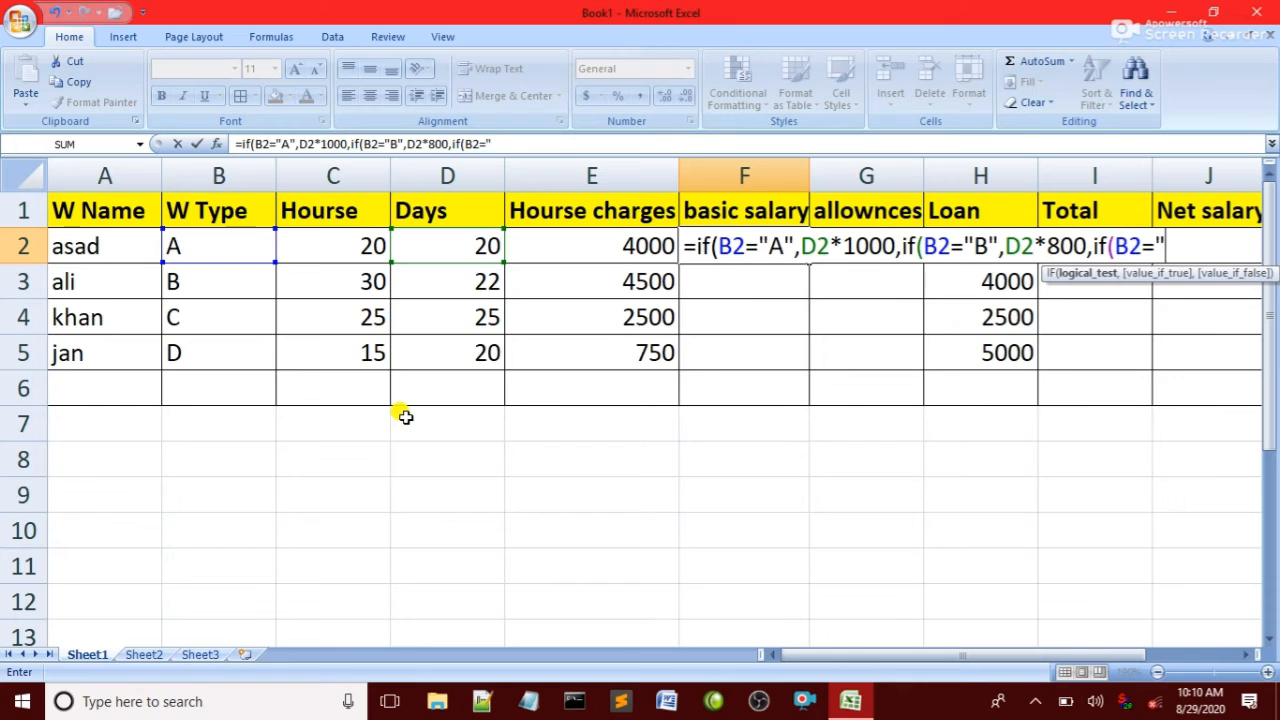
{"action": "type", "text": "\""}
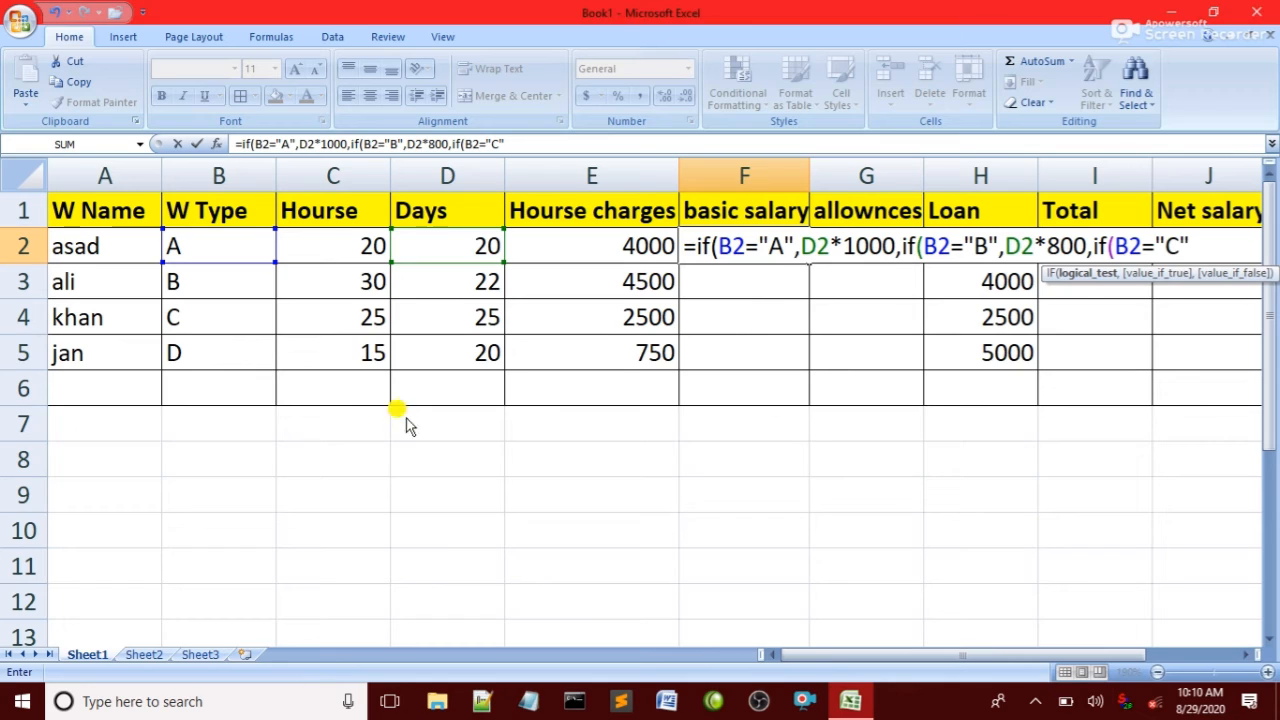
{"action": "type", "text": ","}
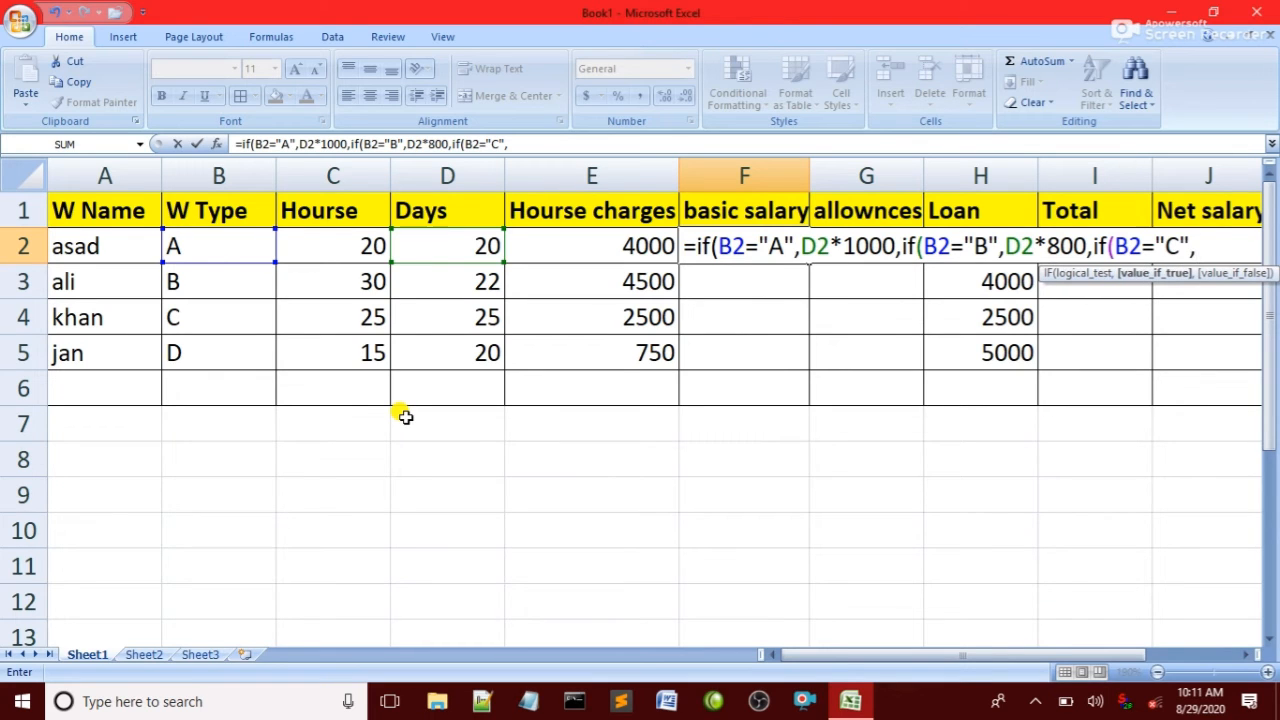
{"action": "left_click", "coordinate": [423, 252]}
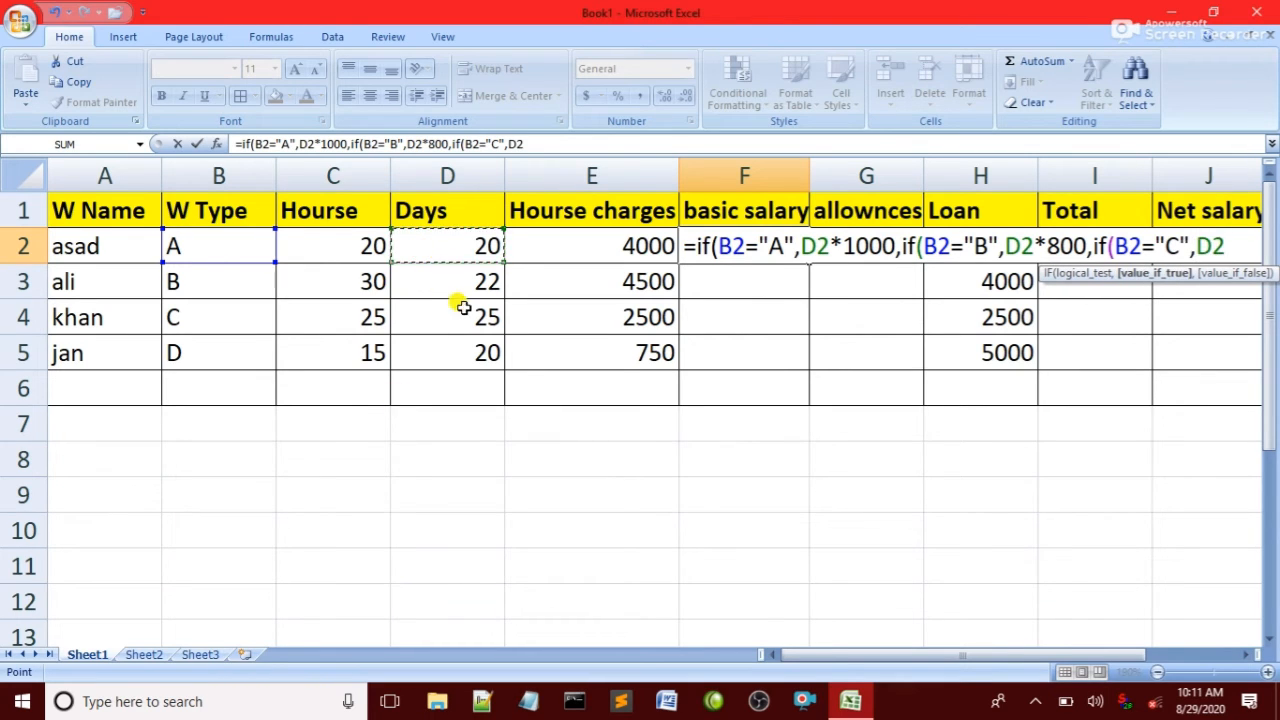
{"action": "type", "text": "*"}
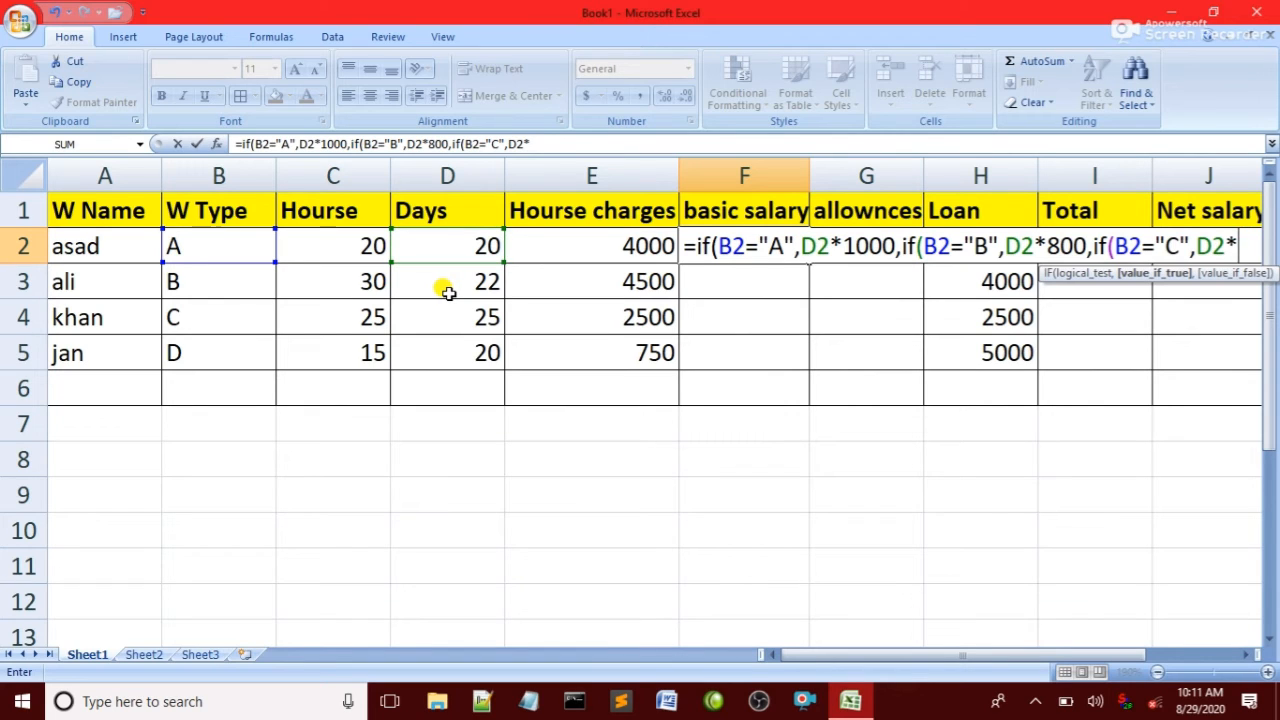
{"action": "type", "text": "600"}
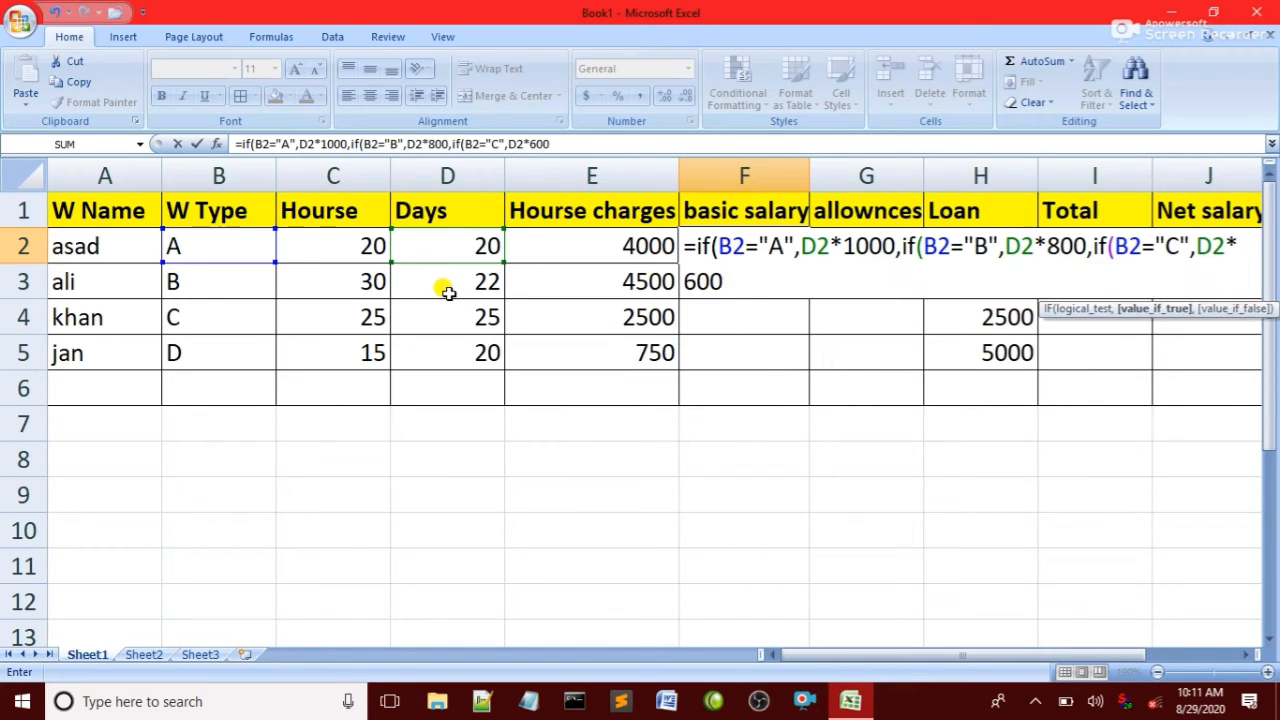
{"action": "type", "text": ","}
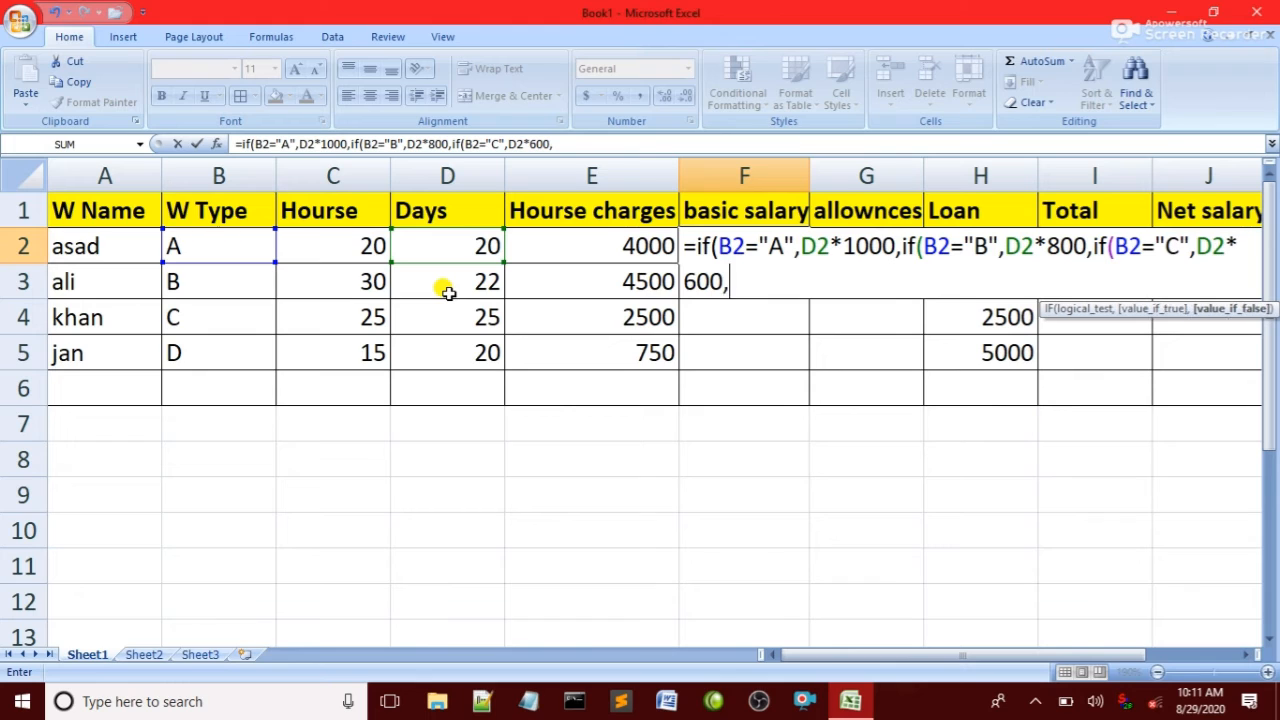
Nest a fourth IF in the F2 formula testing B2="D" and returning D2*400, leave its false value empty, and close and enter the formula.
{"action": "type", "text": "if"}
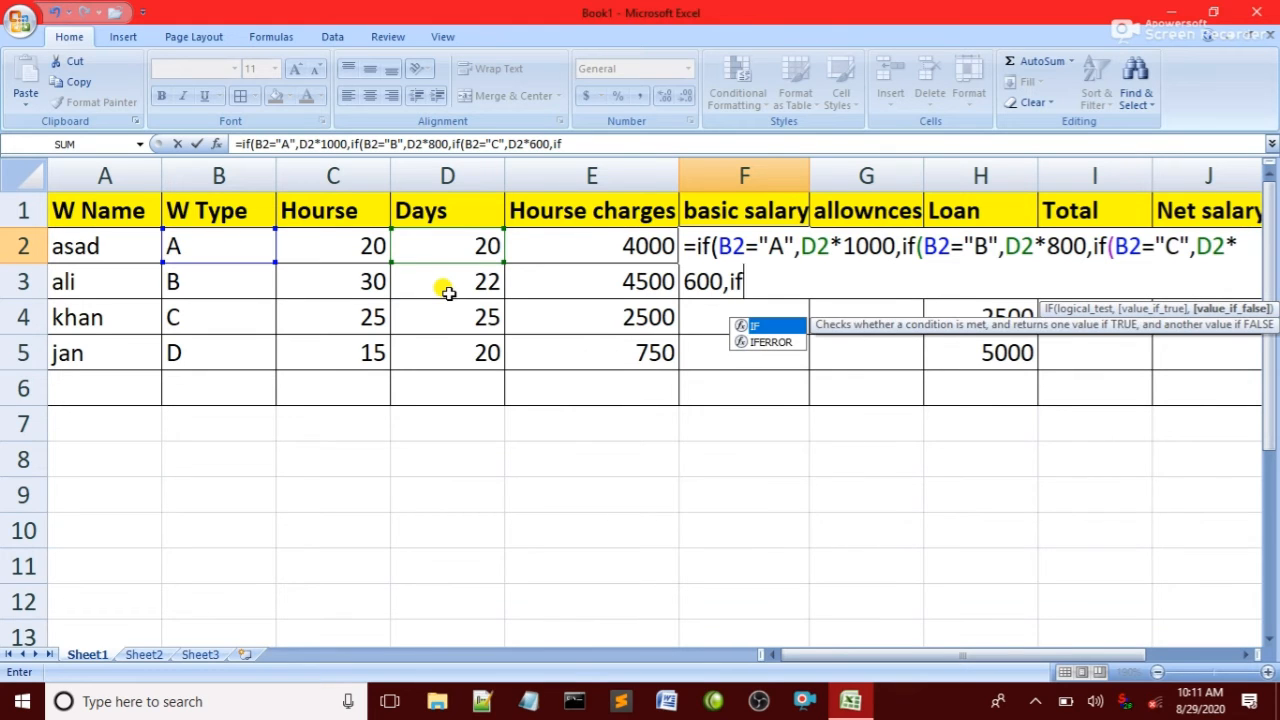
{"action": "type", "text": "("}
{"action": "left_click", "coordinate": [195, 240]}
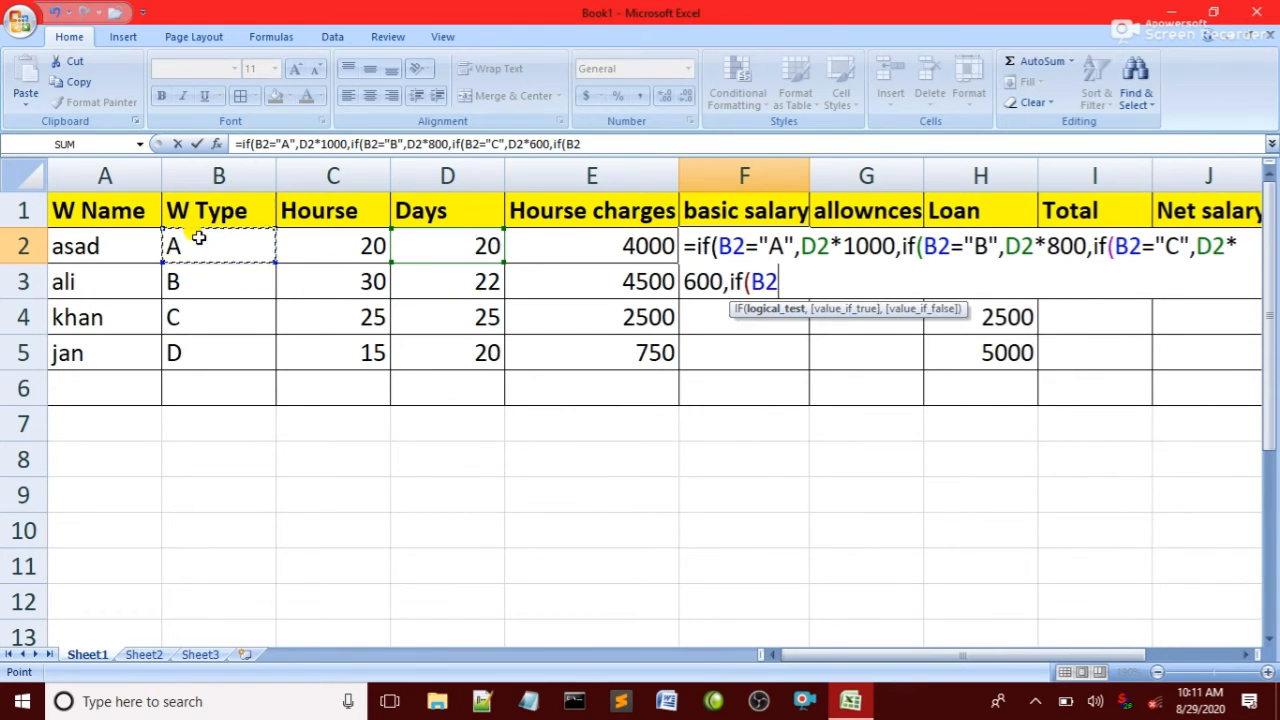
{"action": "type", "text": "=\""}
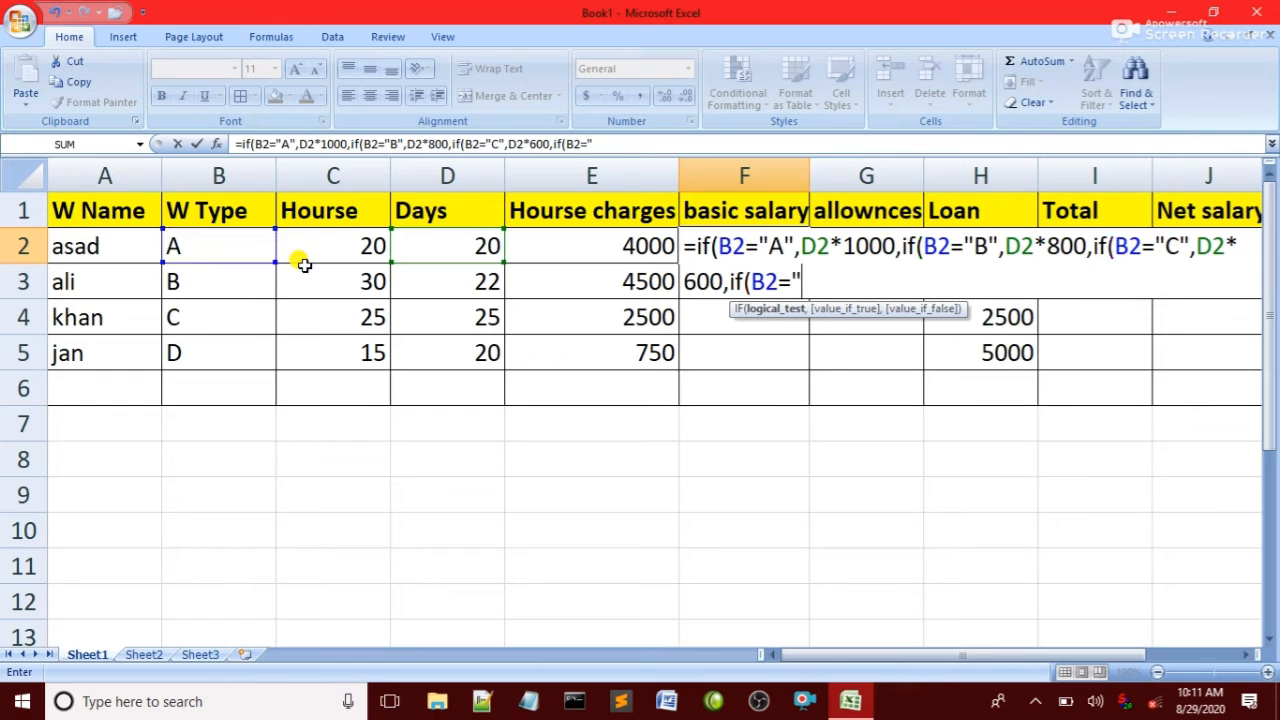
{"action": "type", "text": "D\""}
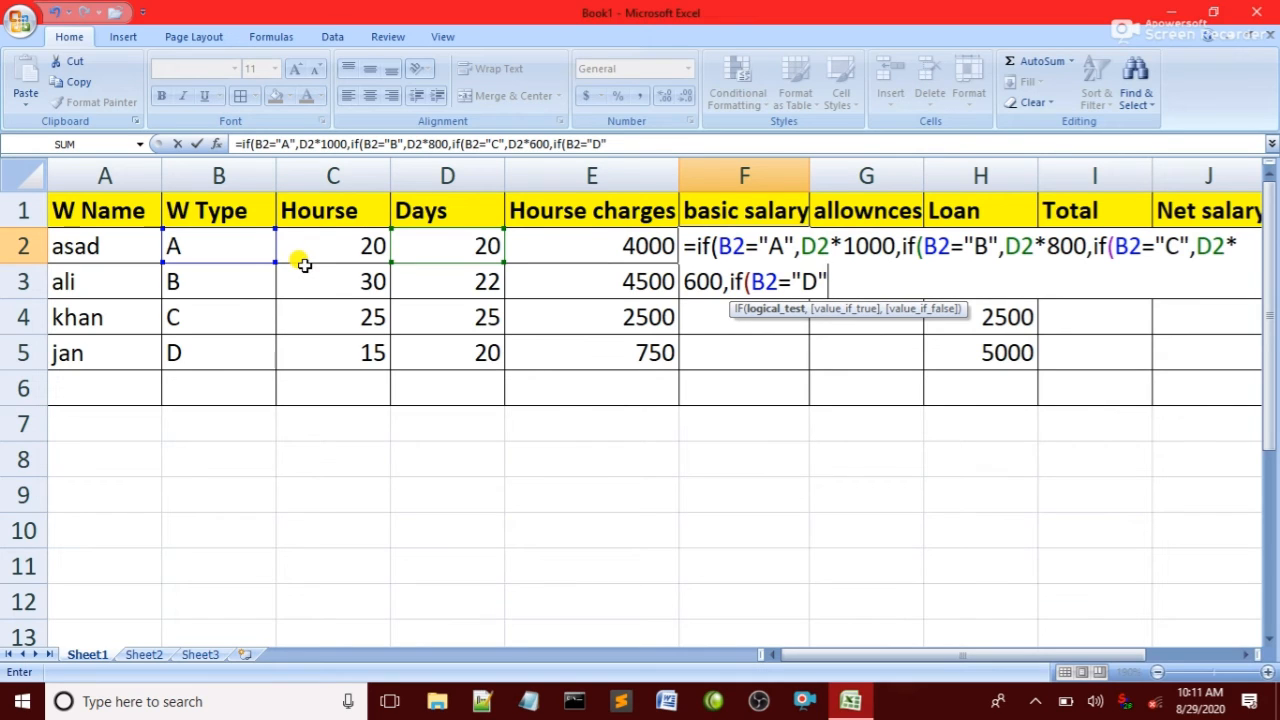
{"action": "type", "text": ","}
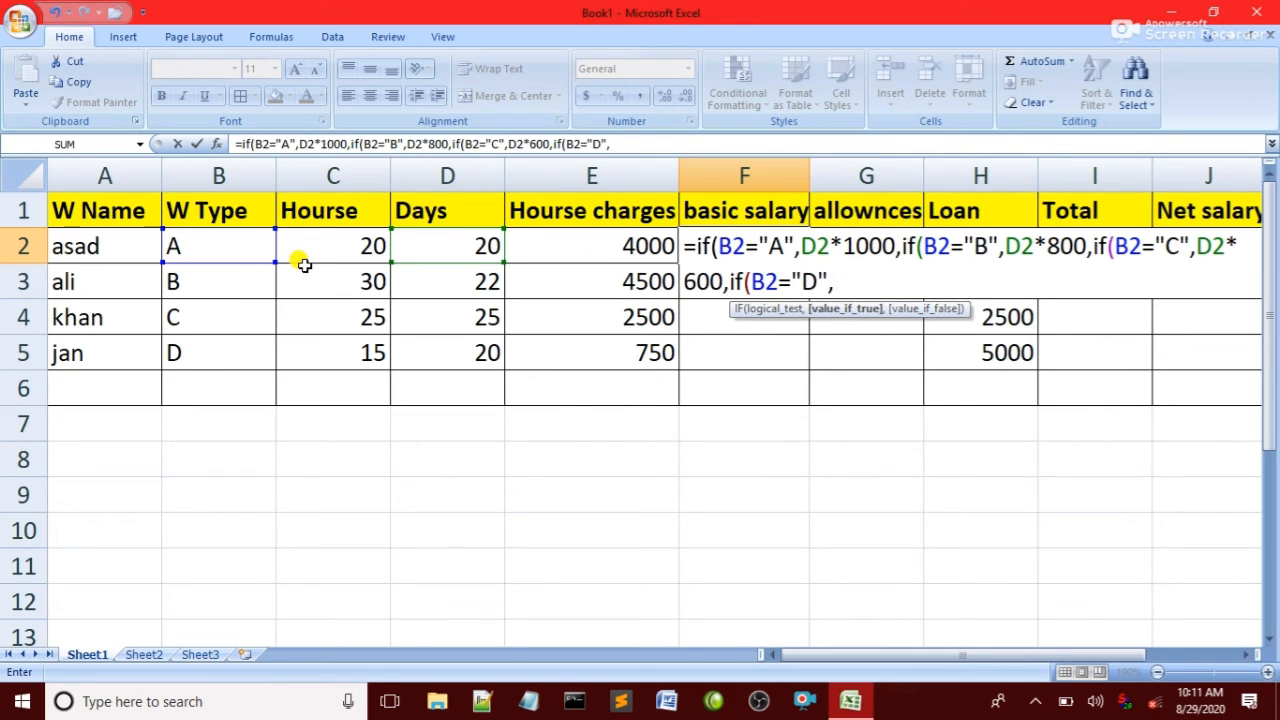
{"action": "left_click", "coordinate": [437, 243]}
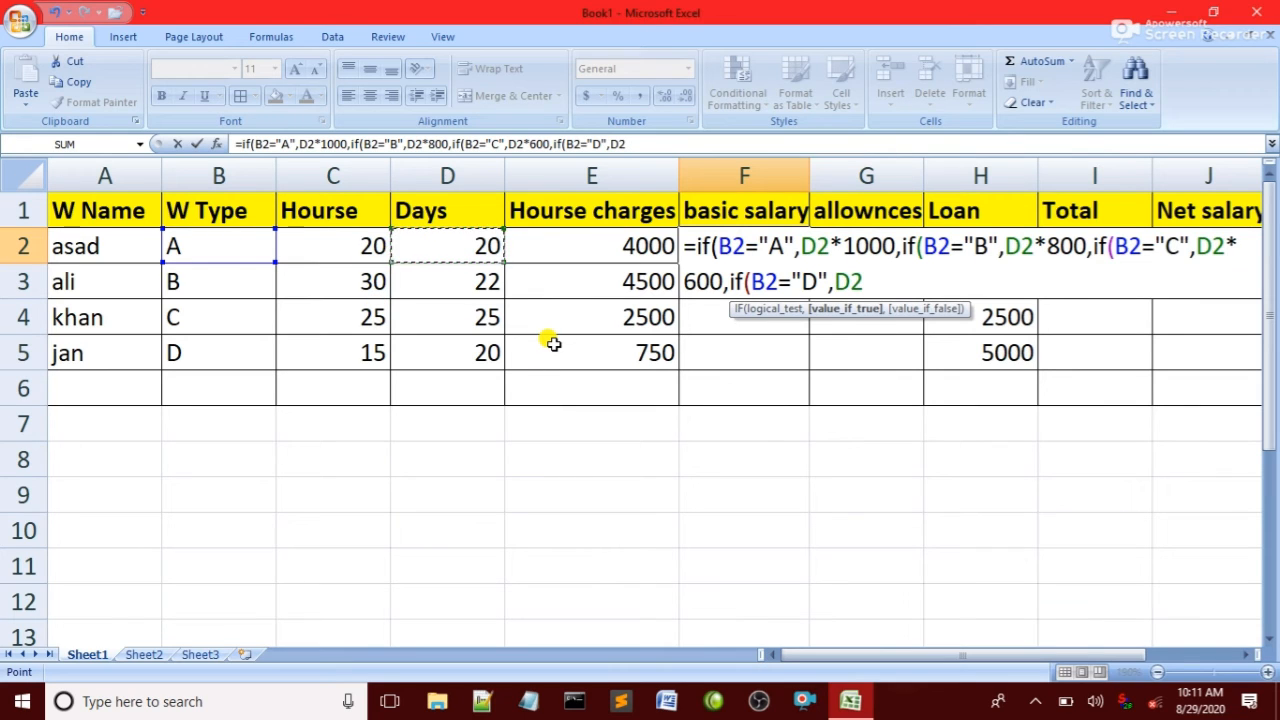
{"action": "type", "text": "*400"}
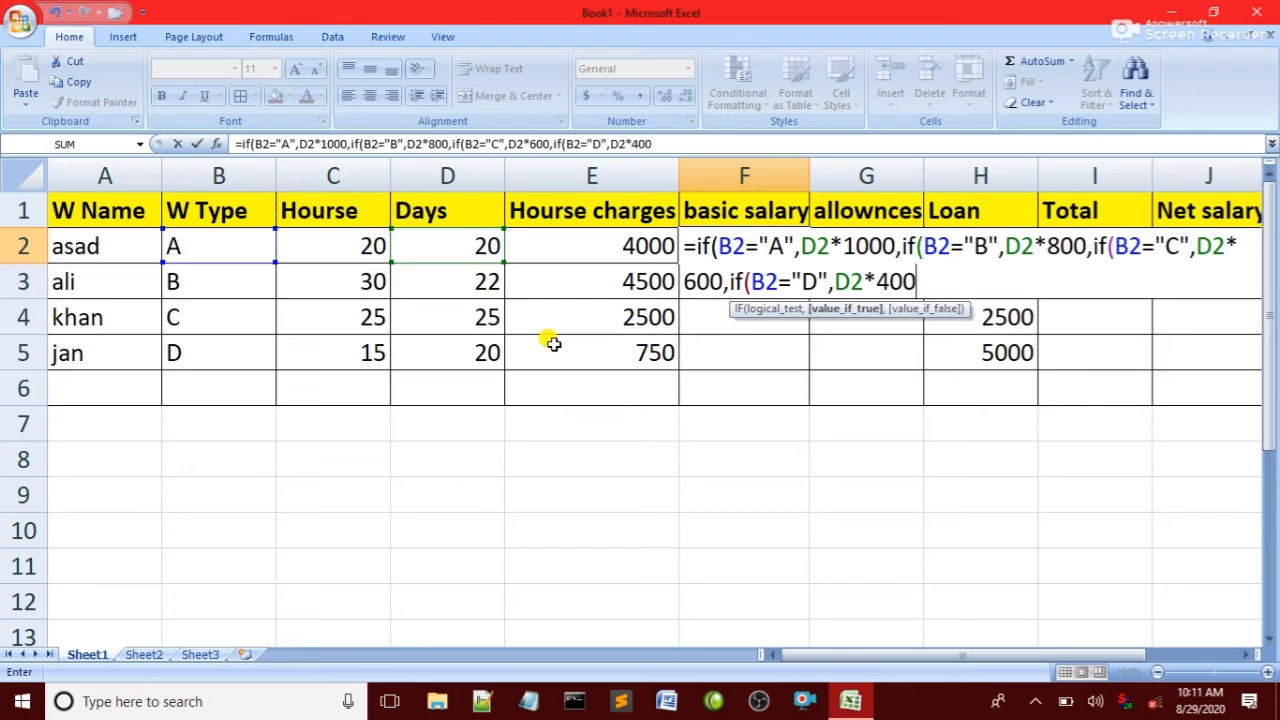
{"action": "type", "text": ","}
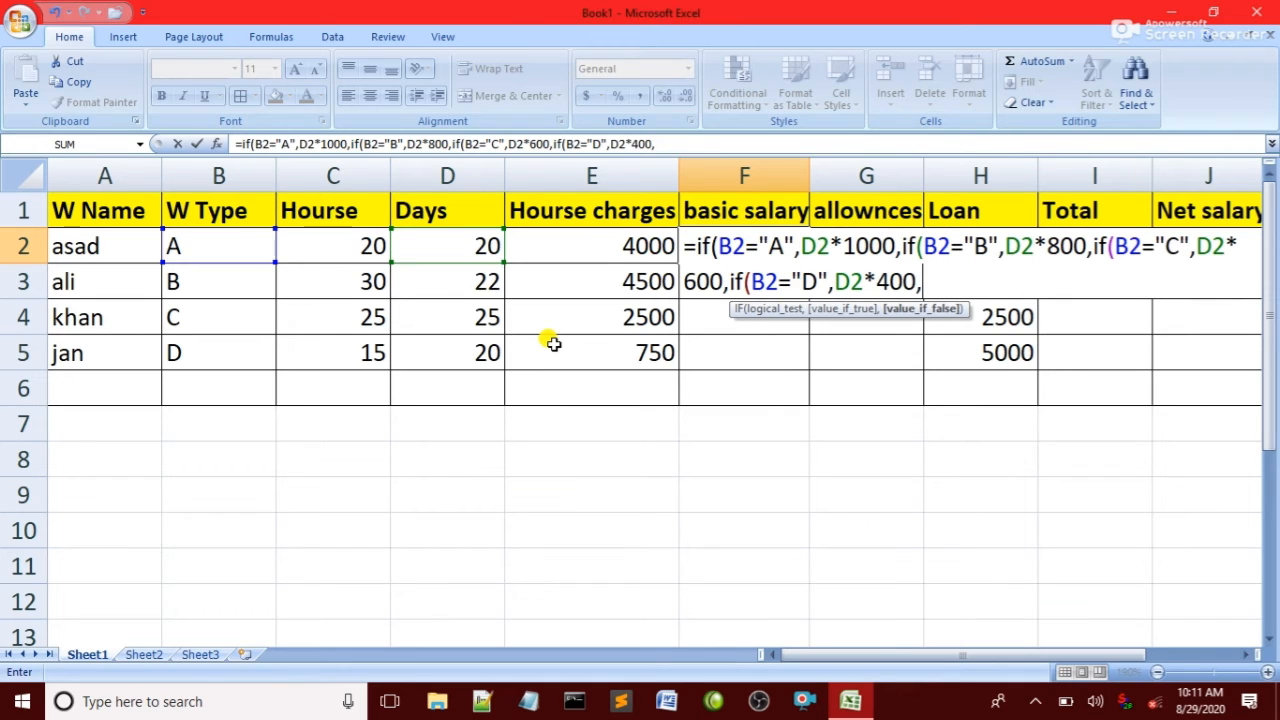
{"action": "type", "text": "))))"}
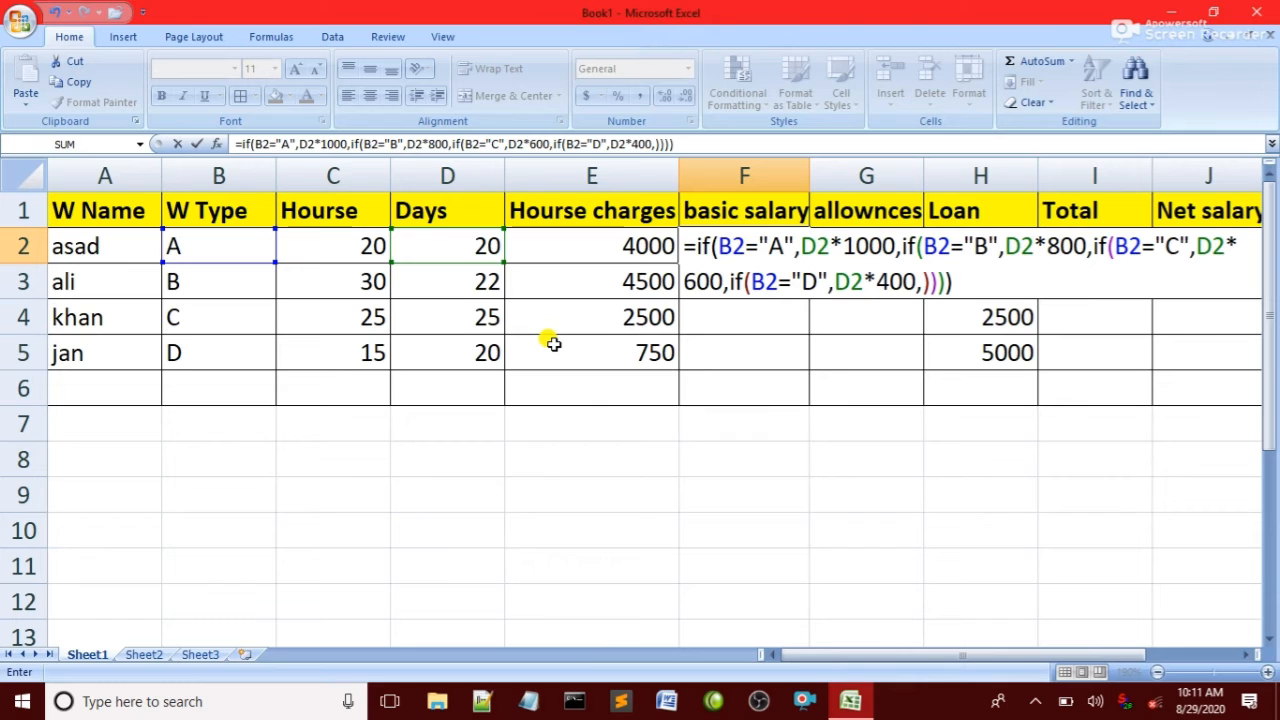
{"action": "key", "text": "Return"}
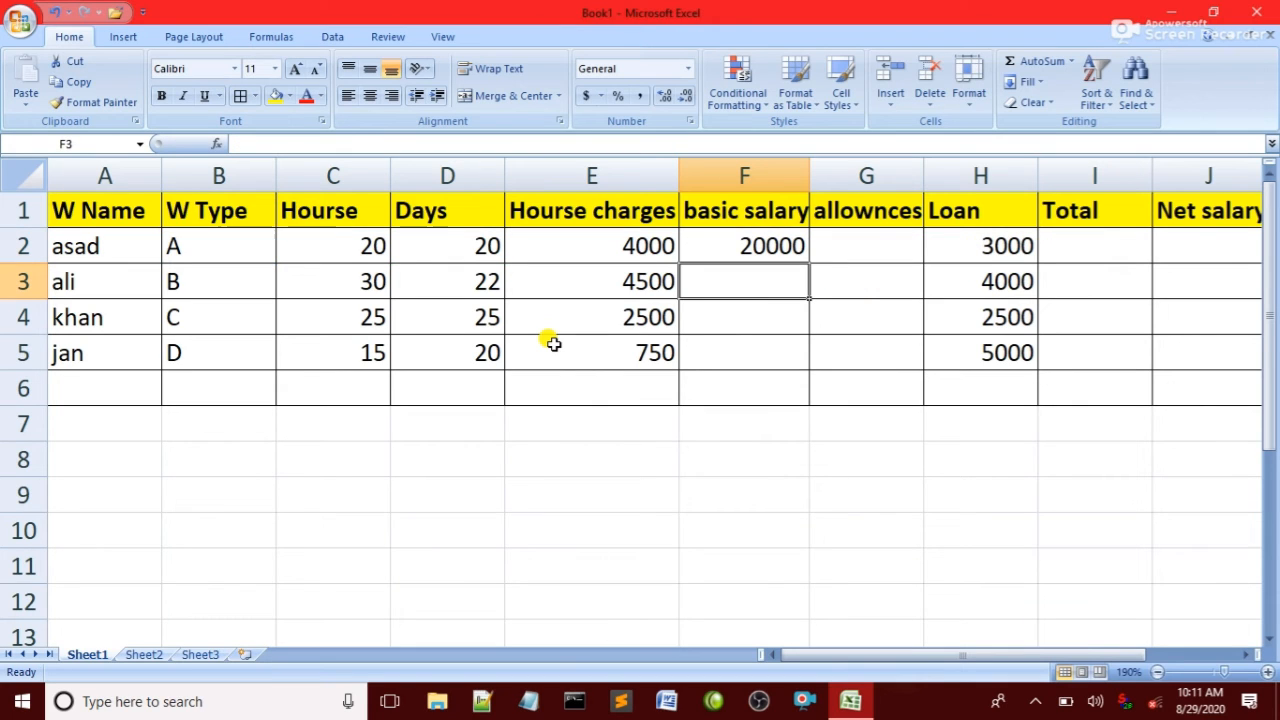
Fill the basic salary formula from F2 down through F5.
{"action": "left_click", "coordinate": [740, 251]}
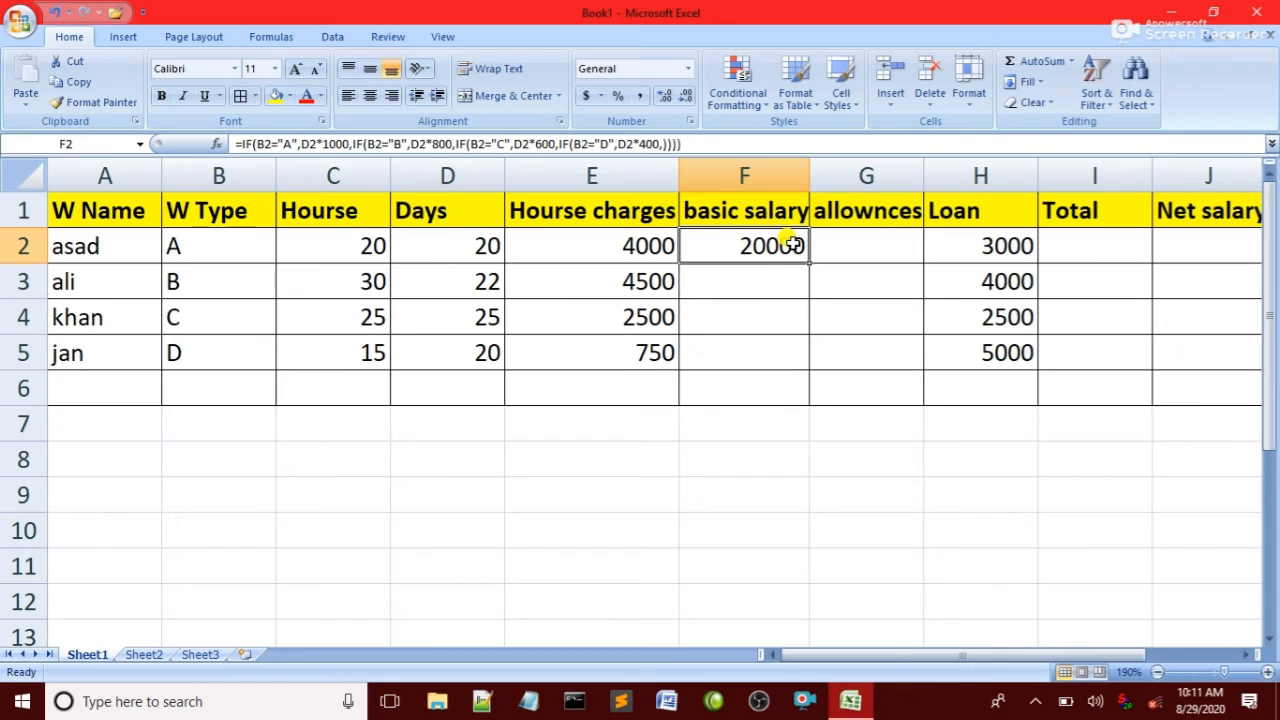
{"action": "left_click_drag", "start_coordinate": [737, 249], "coordinate": [742, 354]}
{"action": "key", "text": "ctrl+d"}
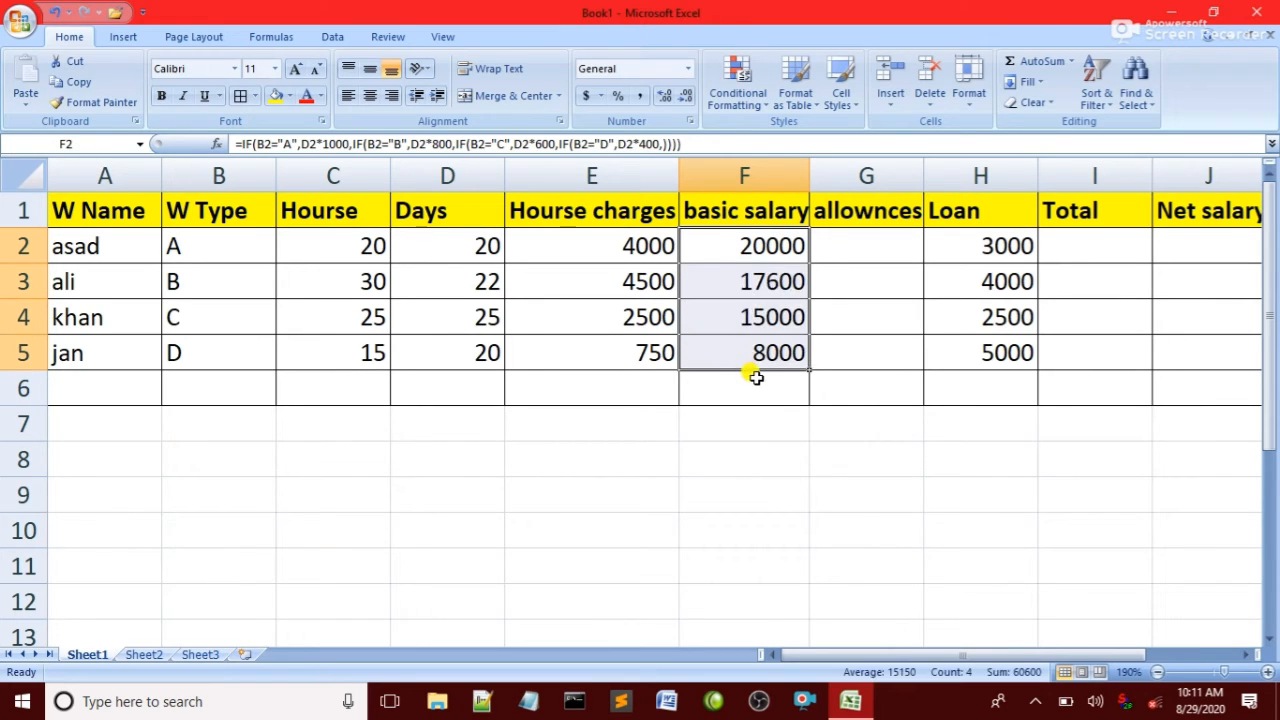
{"action": "left_click", "coordinate": [750, 376]}
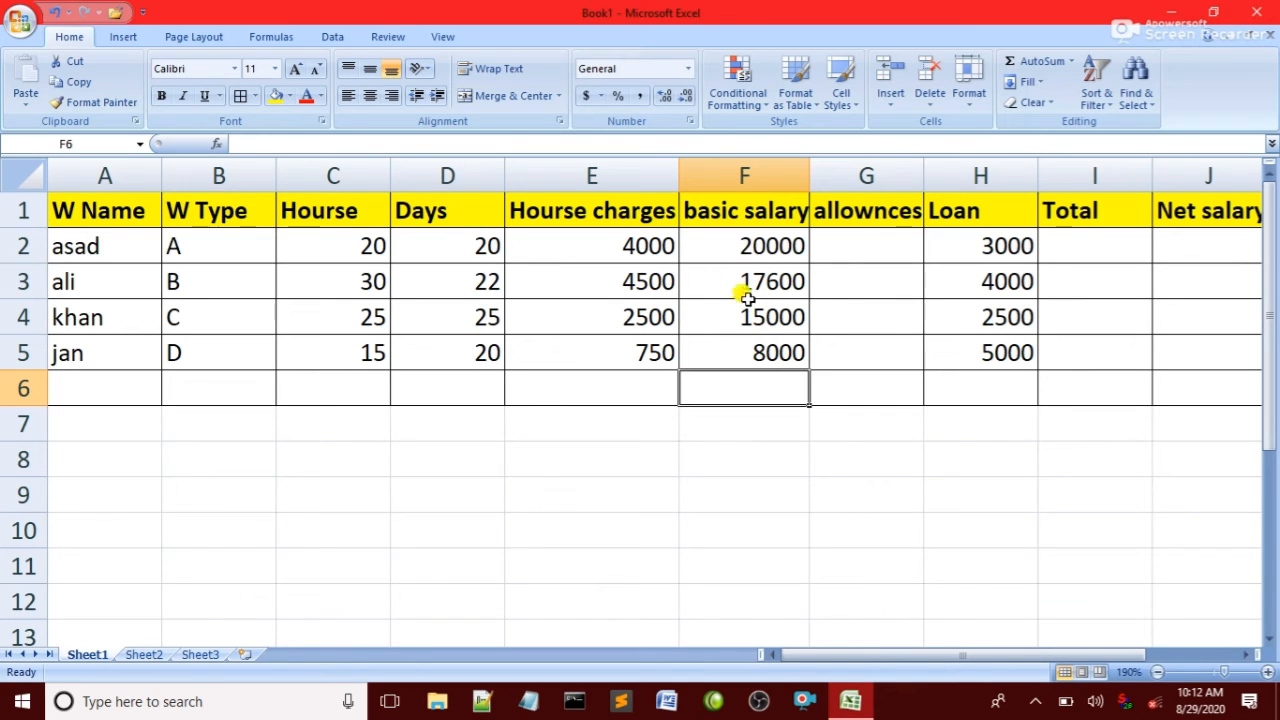
Enter the allowances formula =F2*20% in G2 to calculate 20% of the basic salary.
{"action": "left_click", "coordinate": [876, 250]}
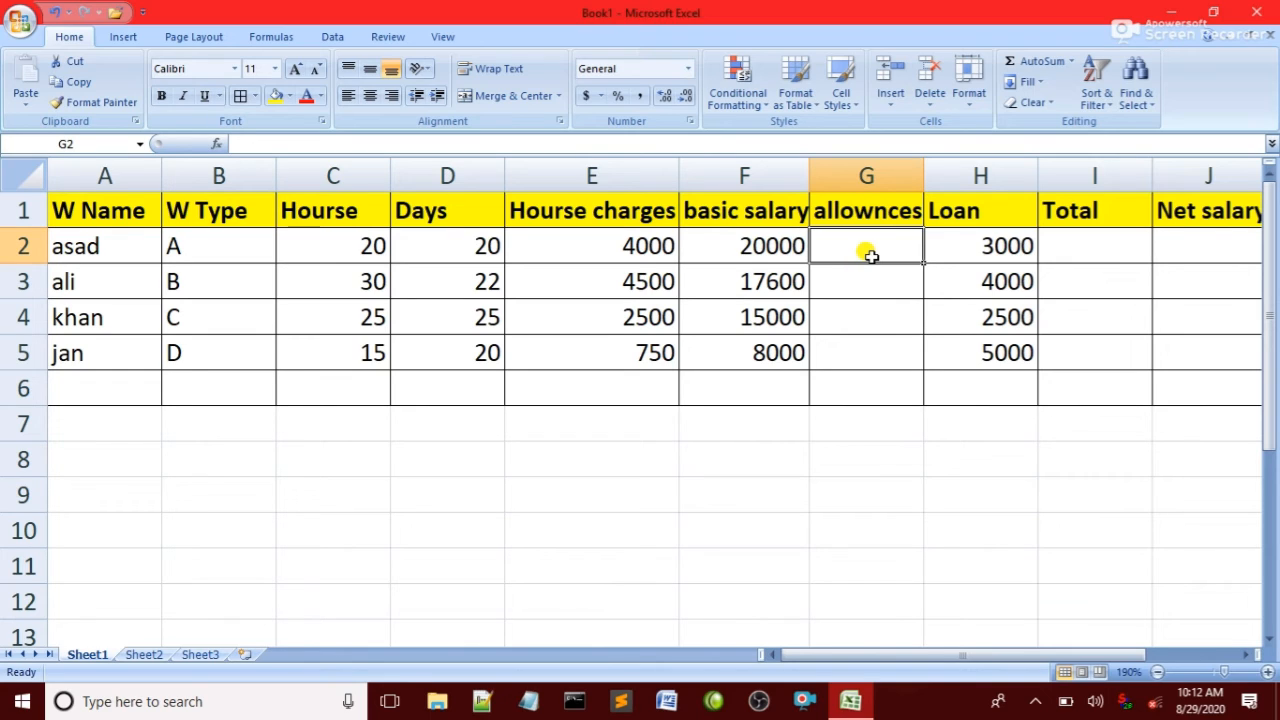
{"action": "left_click", "coordinate": [785, 252]}
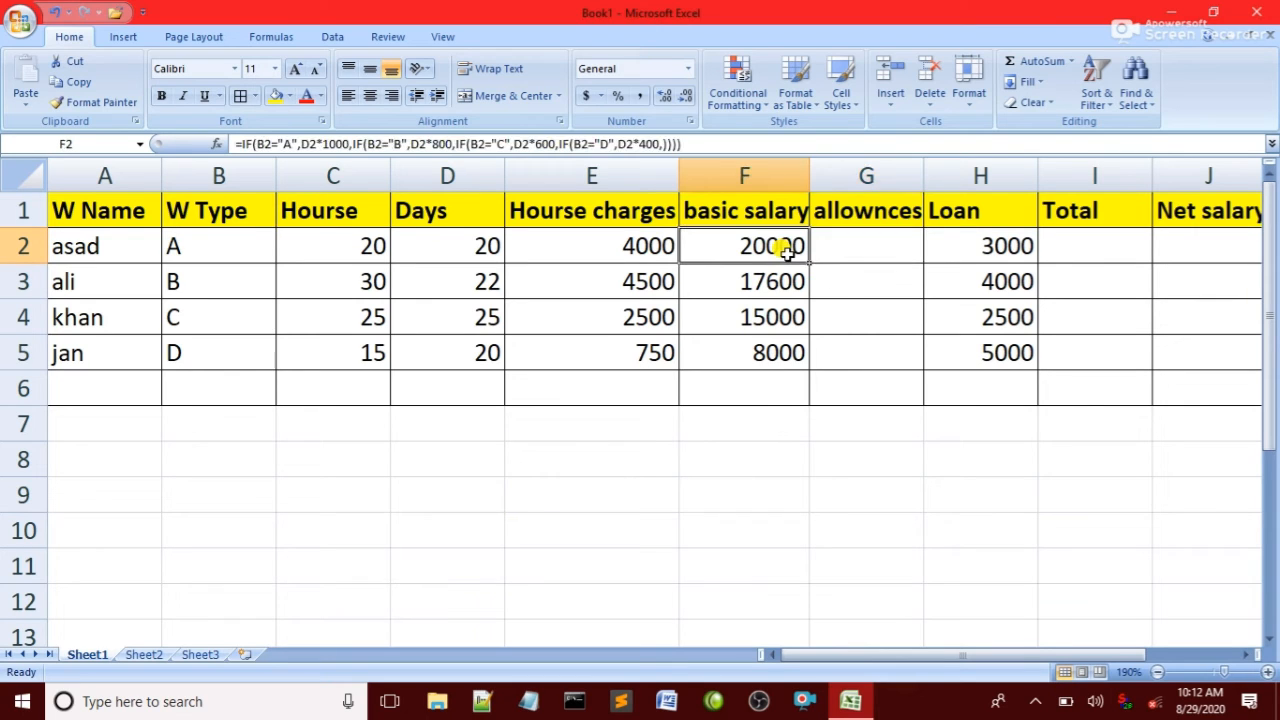
{"action": "left_click", "coordinate": [838, 248]}
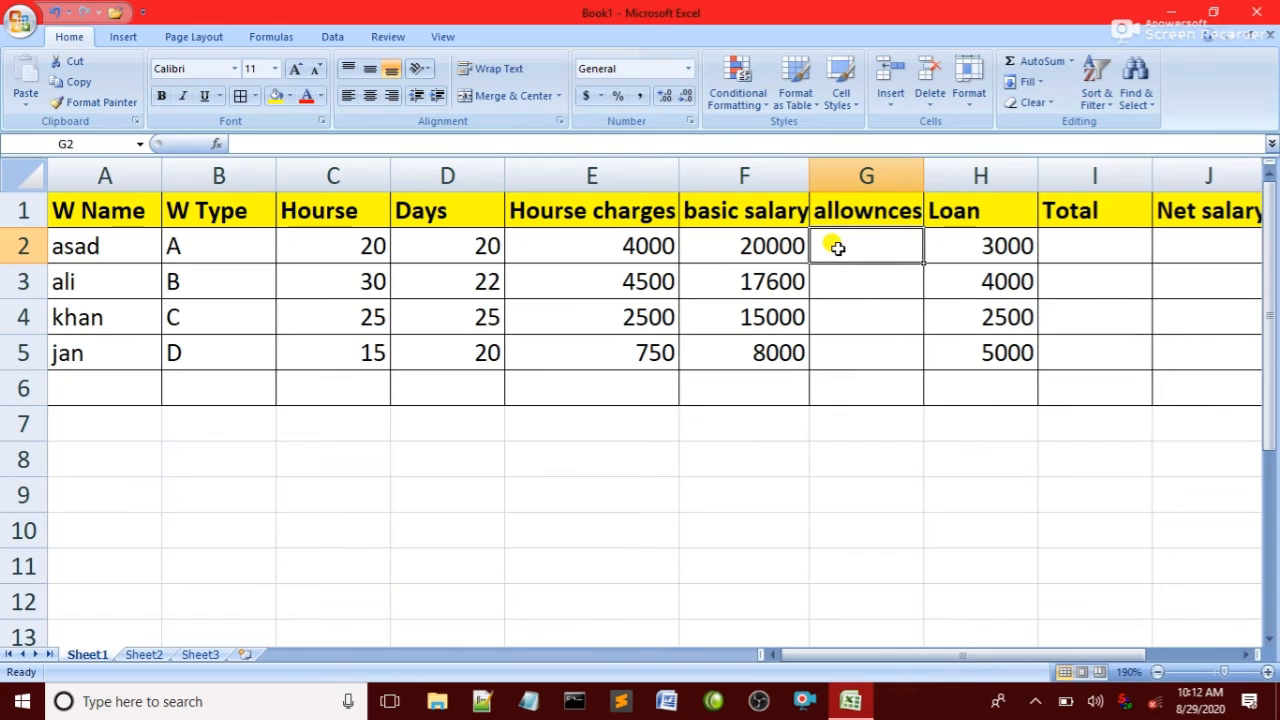
{"action": "type", "text": "="}
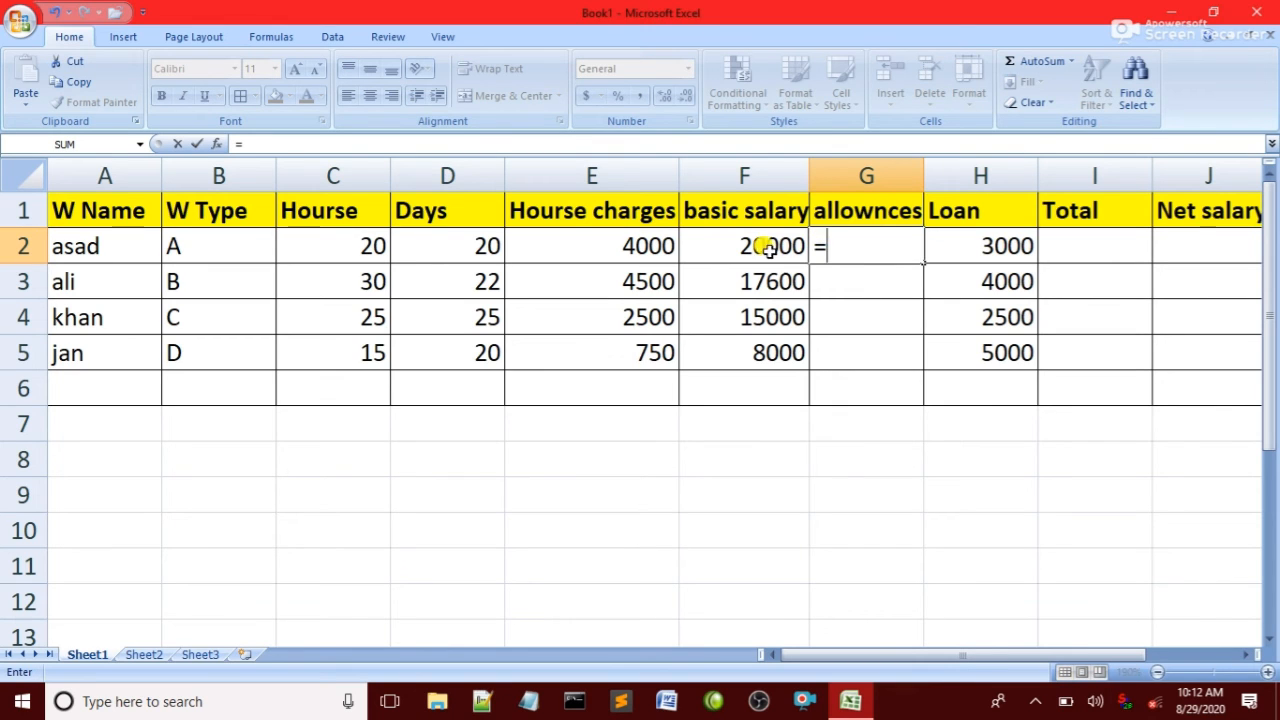
{"action": "left_click", "coordinate": [700, 242]}
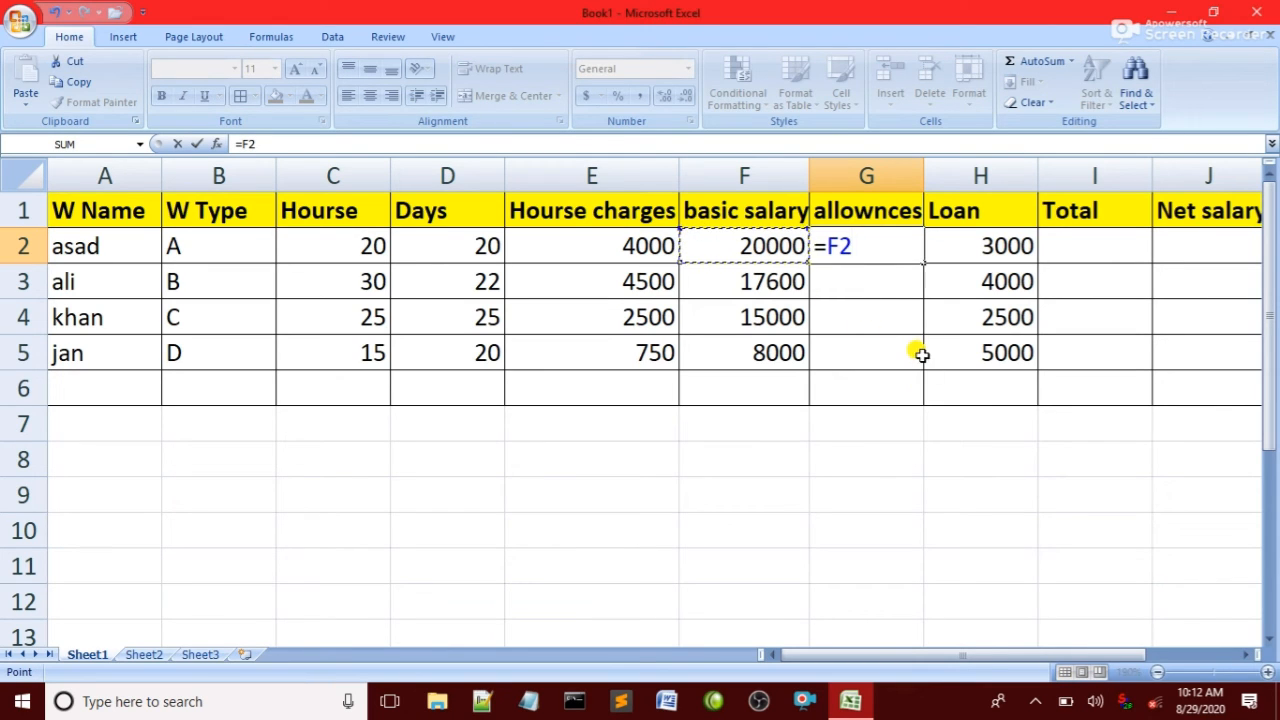
{"action": "type", "text": "*20"}
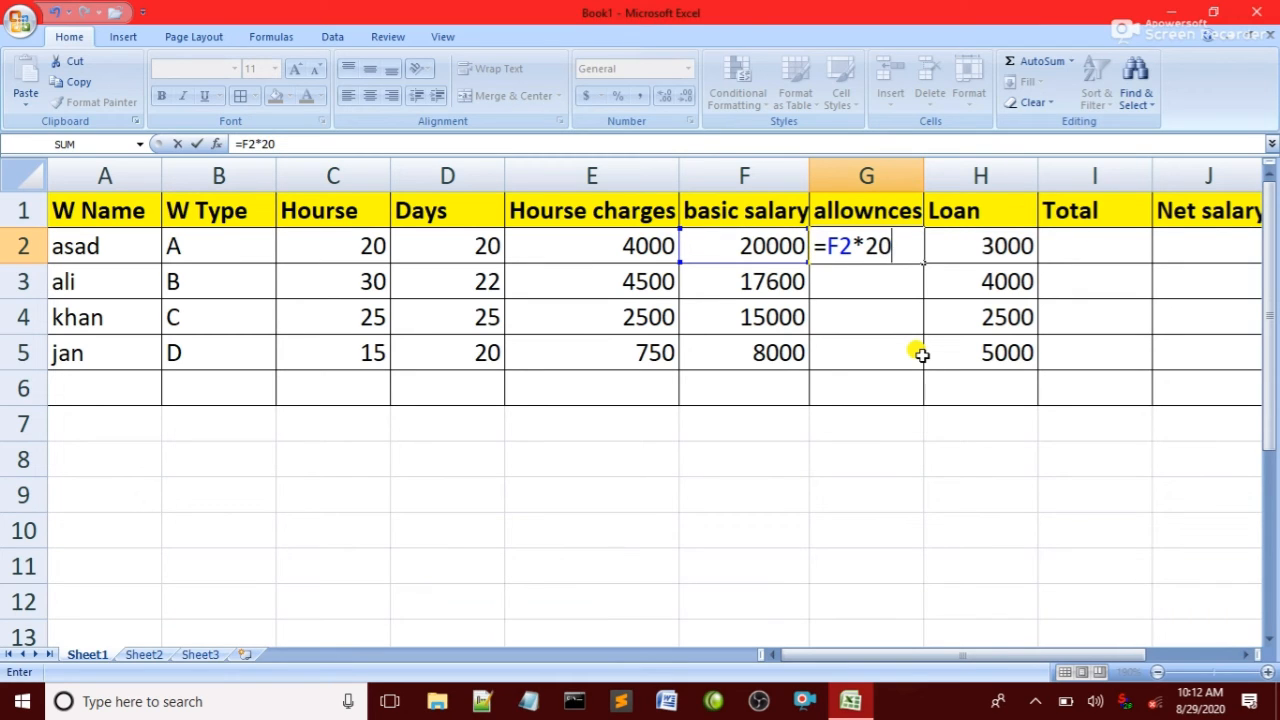
{"action": "type", "text": "%"}
{"action": "key", "text": "Return"}
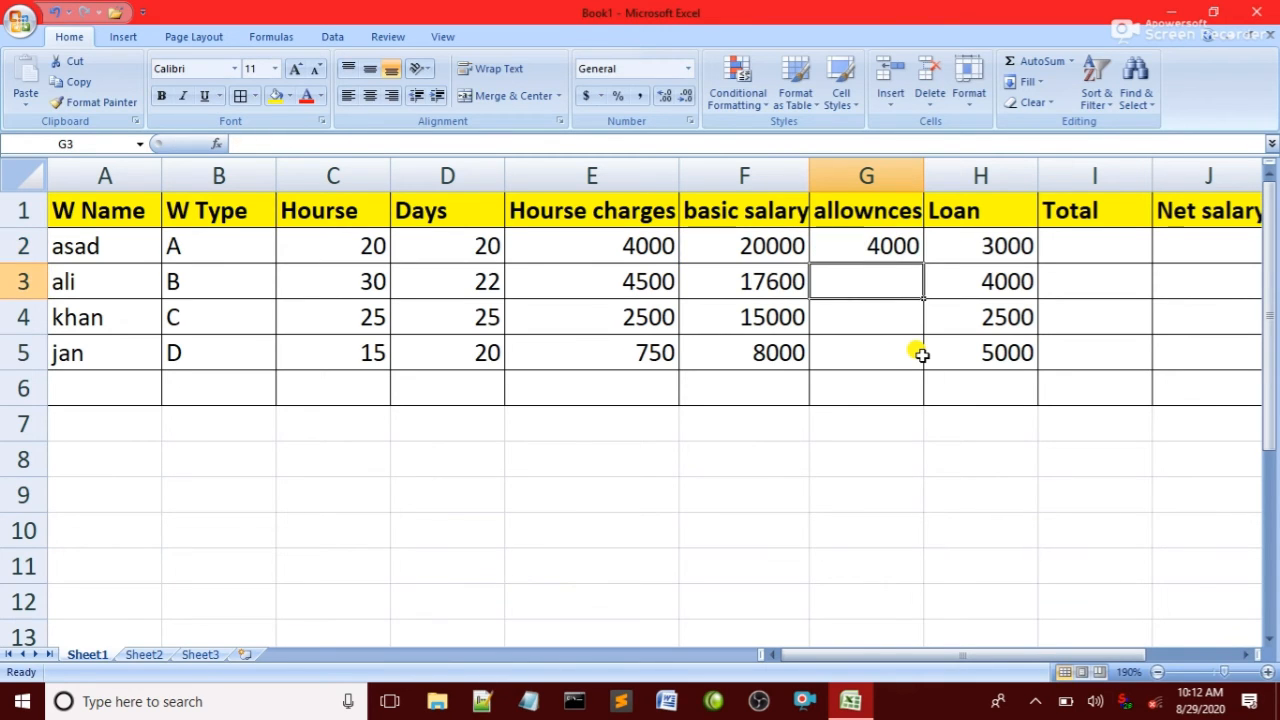
Reopen the allowances formula in G2, clear the stray cell references from its multiplier and restore it as =F2*20%.
{"action": "double_click", "coordinate": [853, 245]}
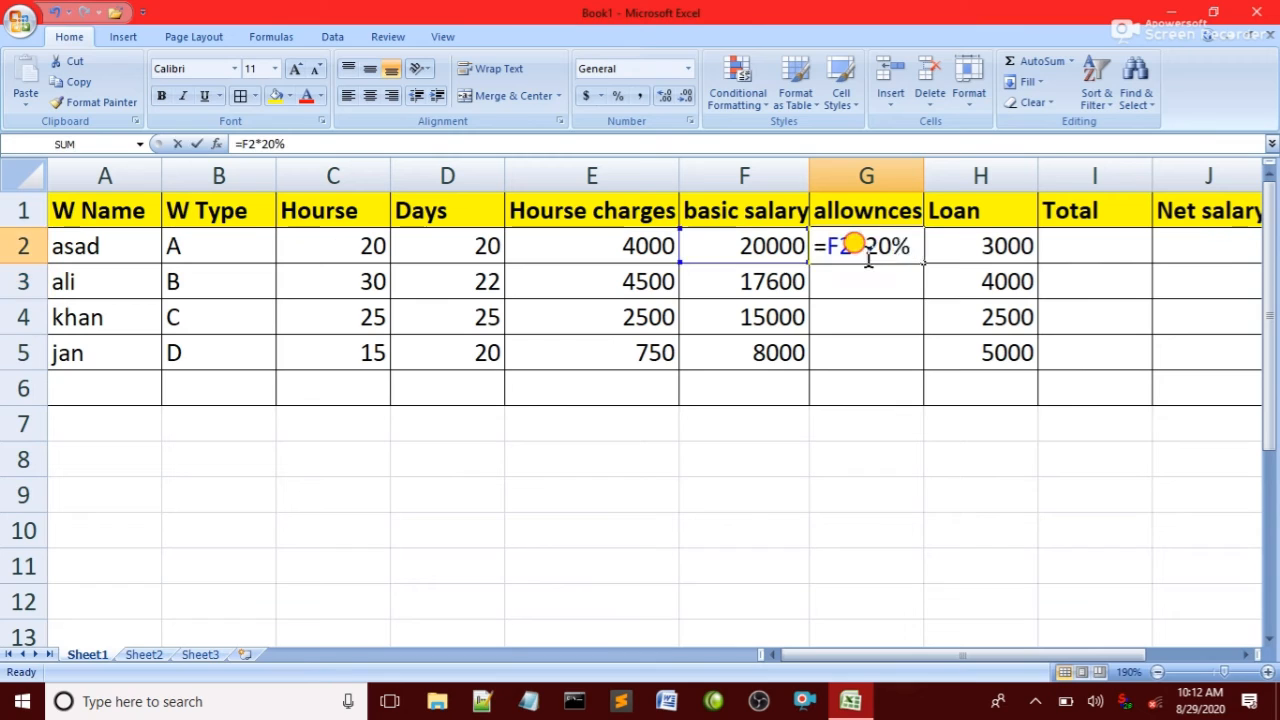
{"action": "double_click", "coordinate": [868, 258]}
{"action": "left_click", "coordinate": [846, 280]}
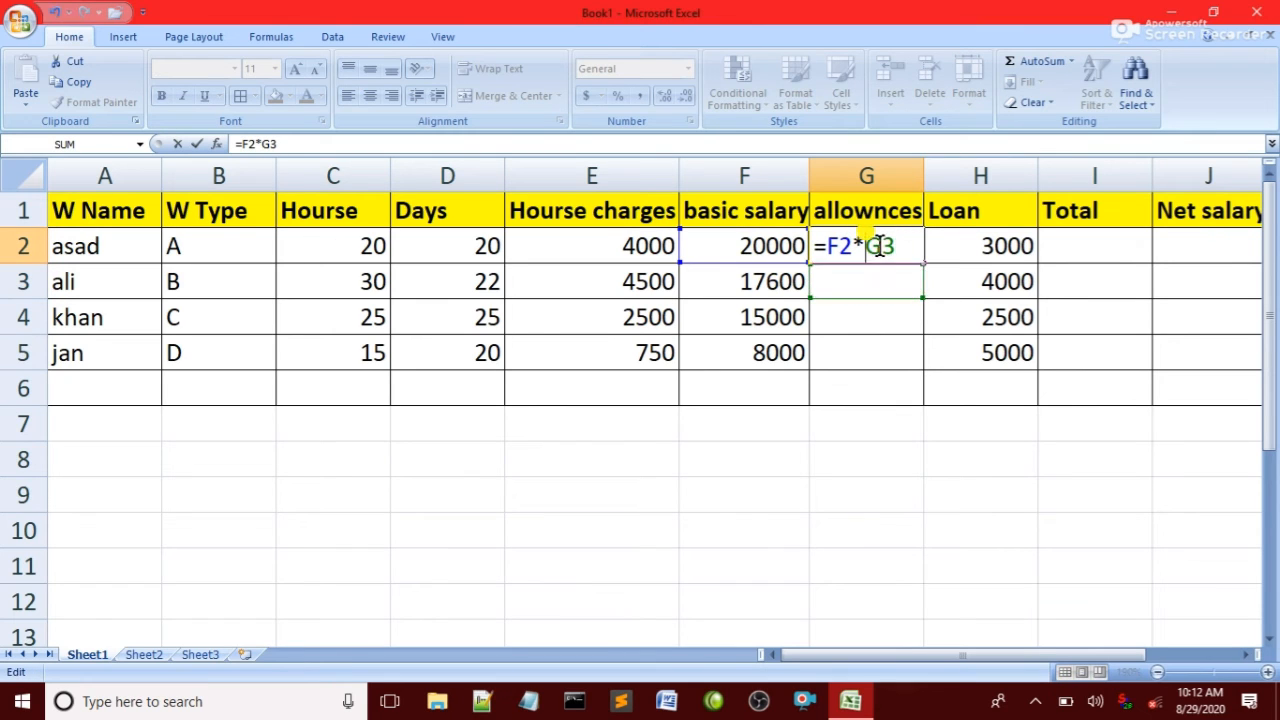
{"action": "key", "text": "BackSpace"}
{"action": "key", "text": "BackSpace"}
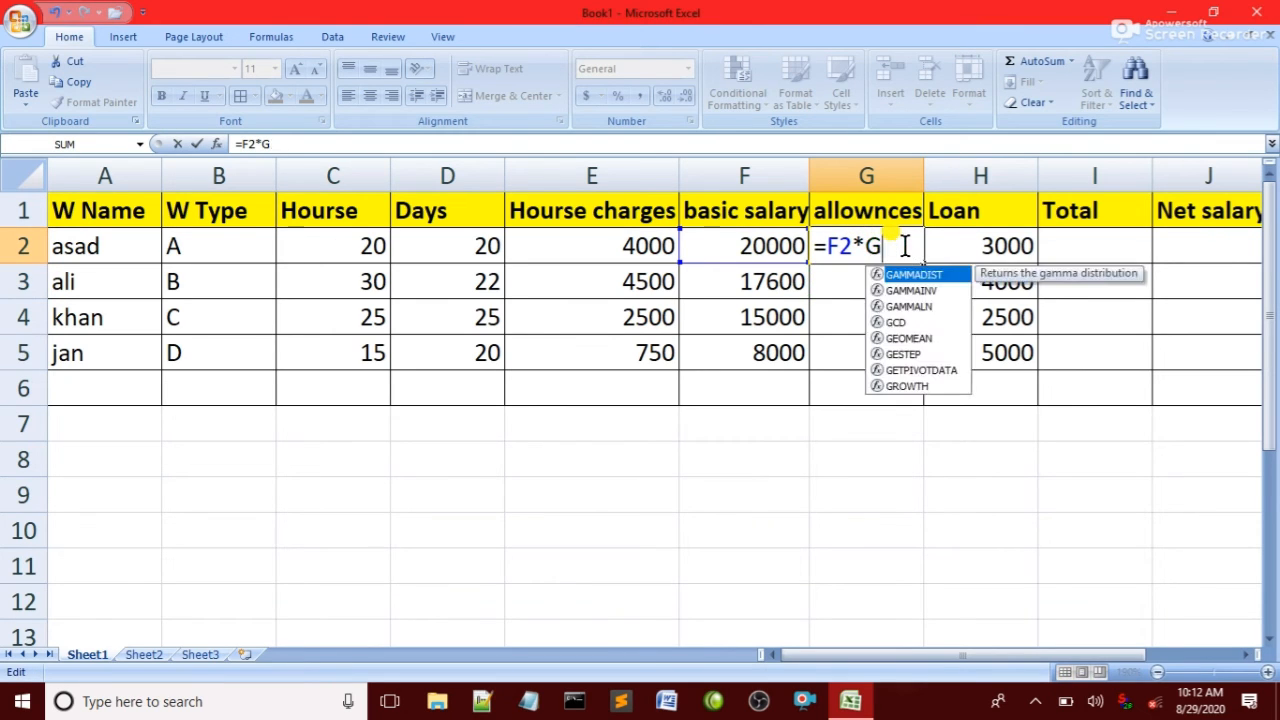
{"action": "left_click", "coordinate": [740, 246]}
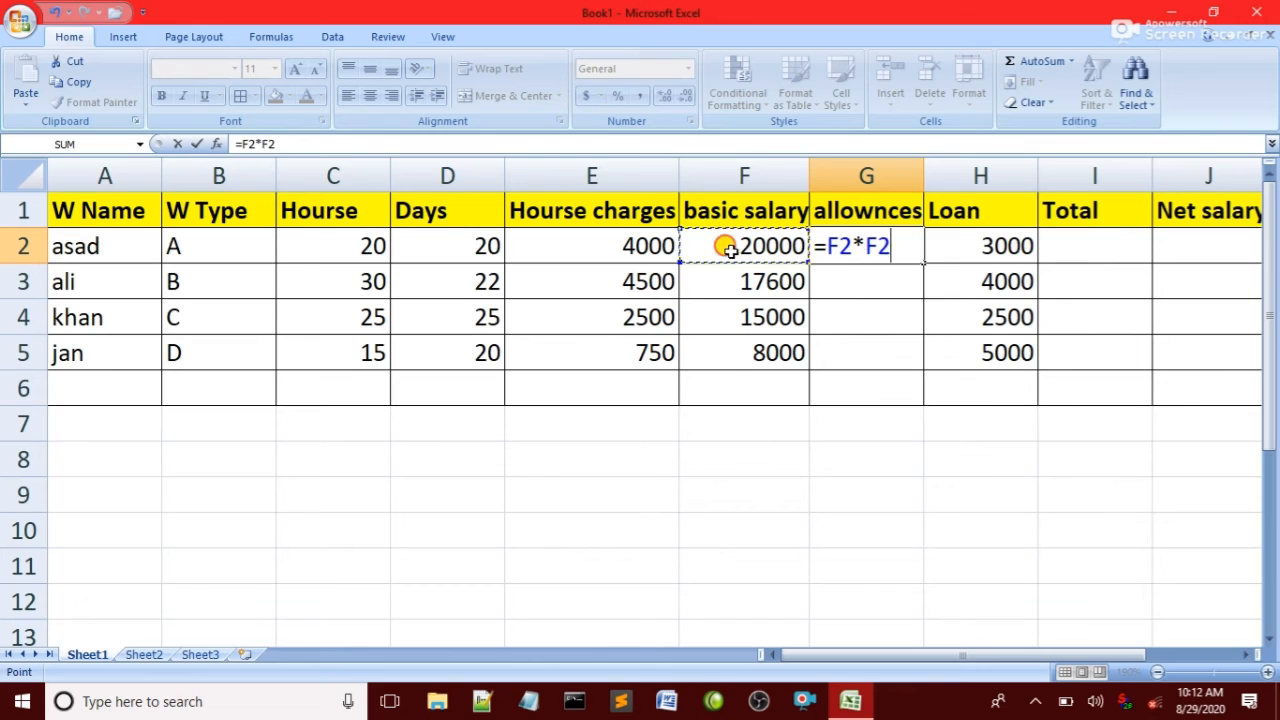
{"action": "key", "text": "BackSpace"}
{"action": "key", "text": "BackSpace"}
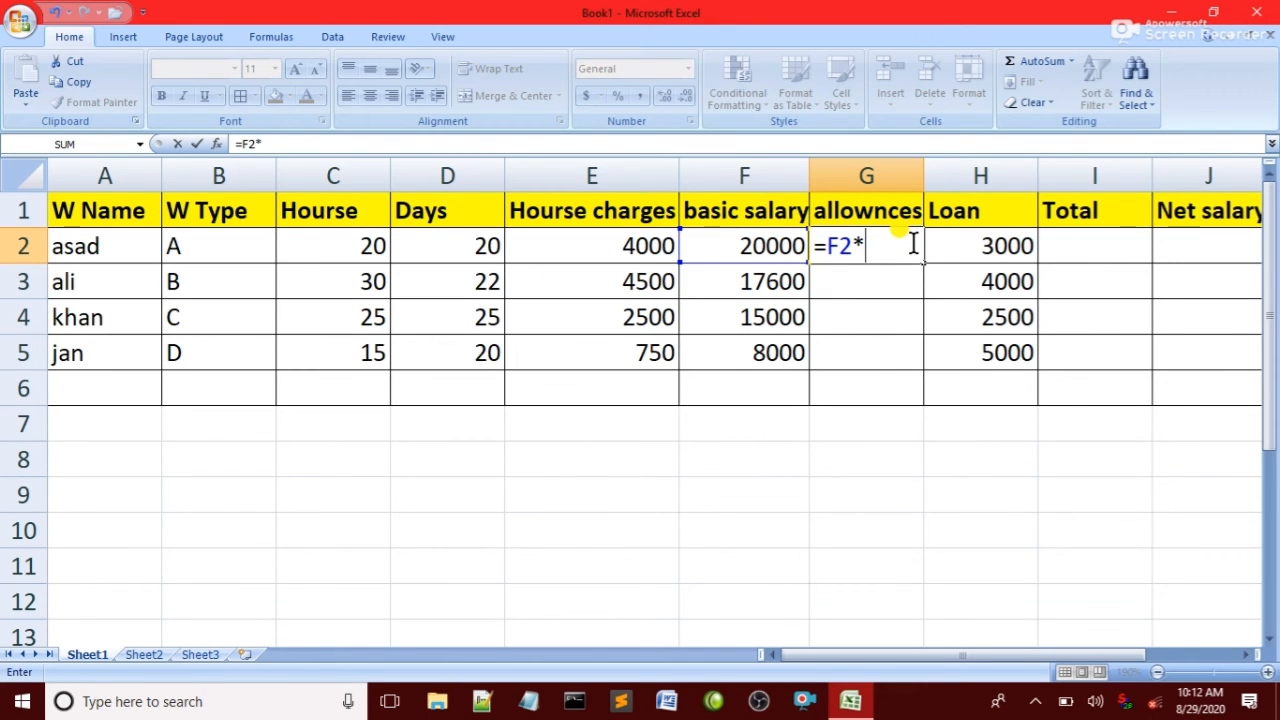
{"action": "type", "text": "20%"}
{"action": "key", "text": "Return"}
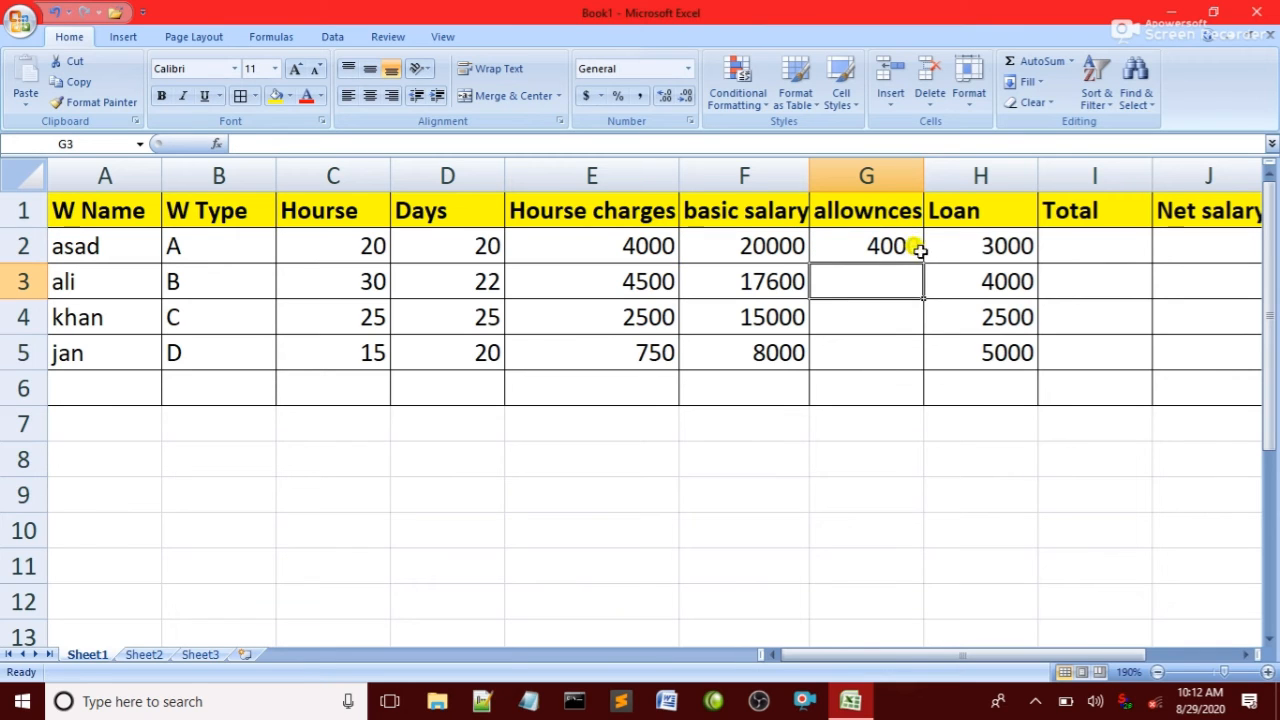
Fill the allowances formula from G2 down through G5.
{"action": "left_click_drag", "start_coordinate": [849, 236], "coordinate": [876, 340]}
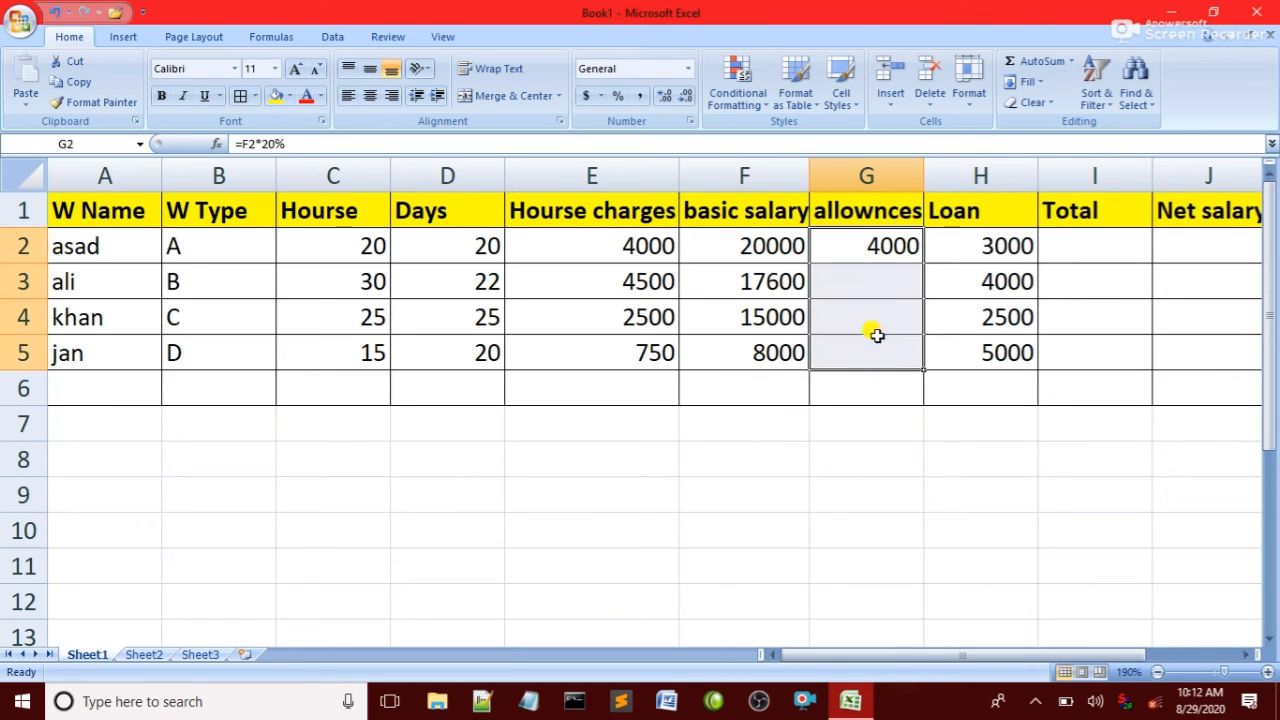
{"action": "key", "text": "ctrl+d"}
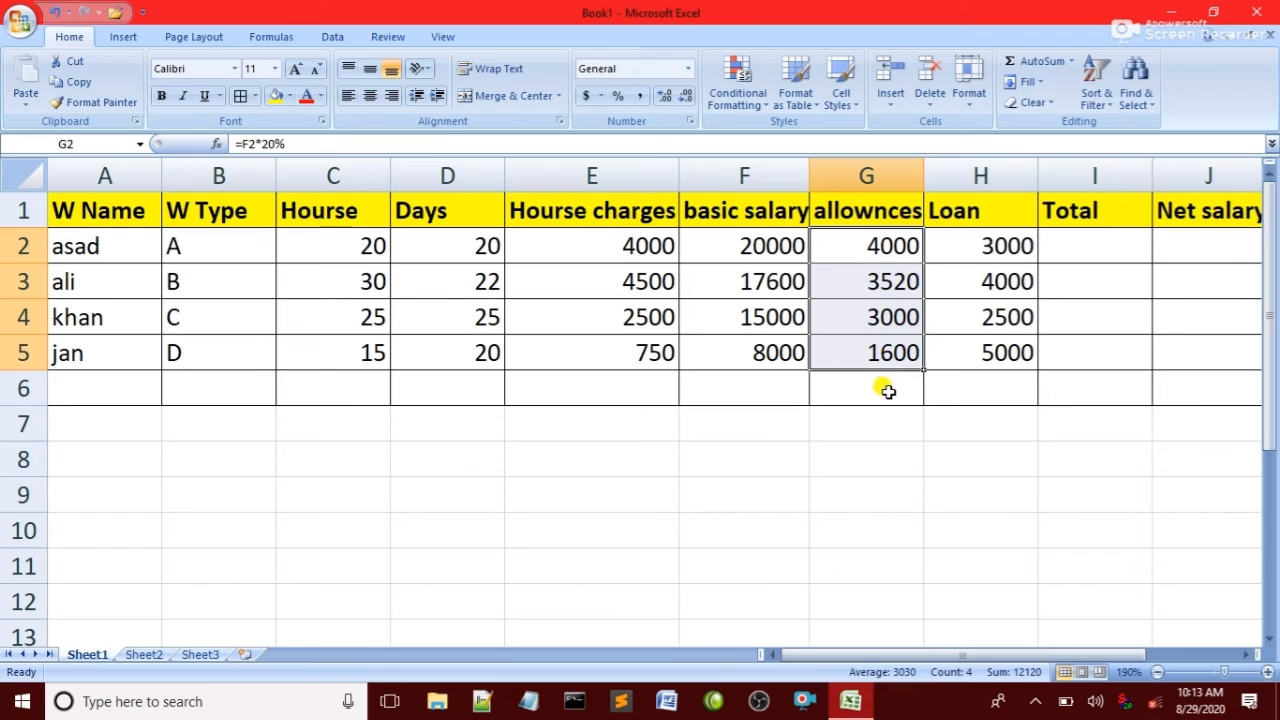
{"action": "left_click", "coordinate": [886, 389]}
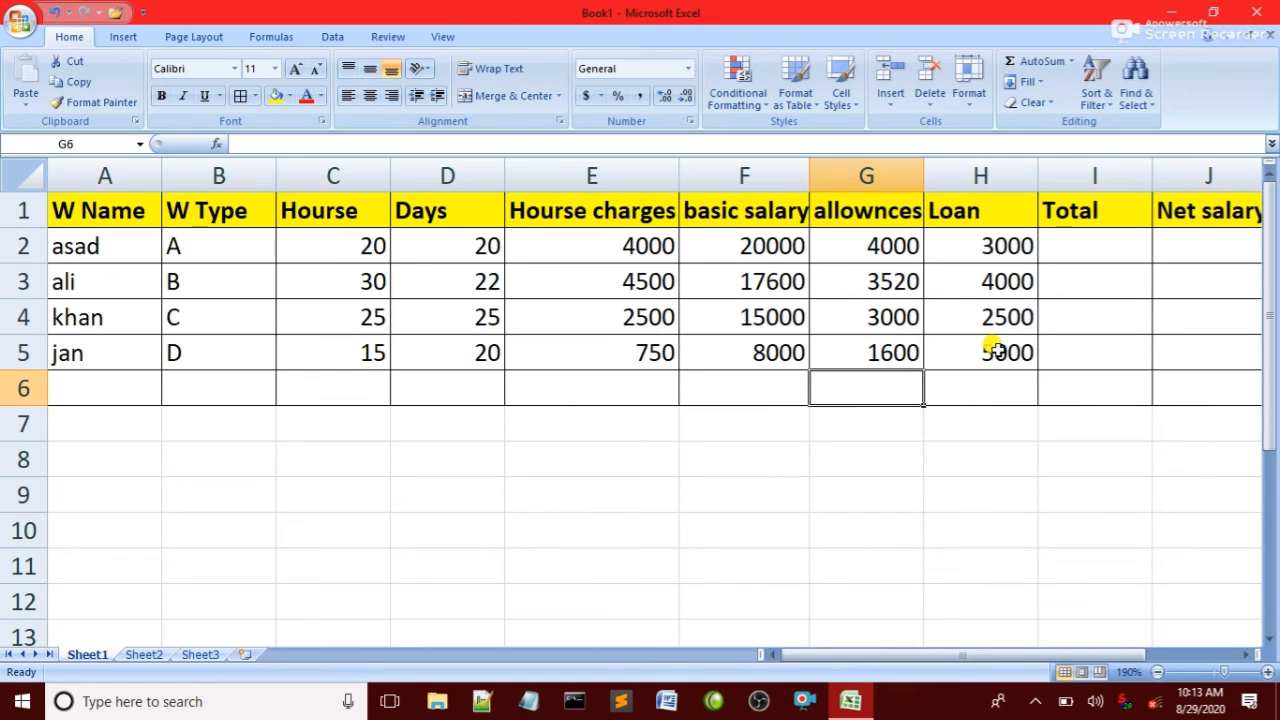
Begin a formula in cell I2 of the Total column.
{"action": "left_click", "coordinate": [1072, 256]}
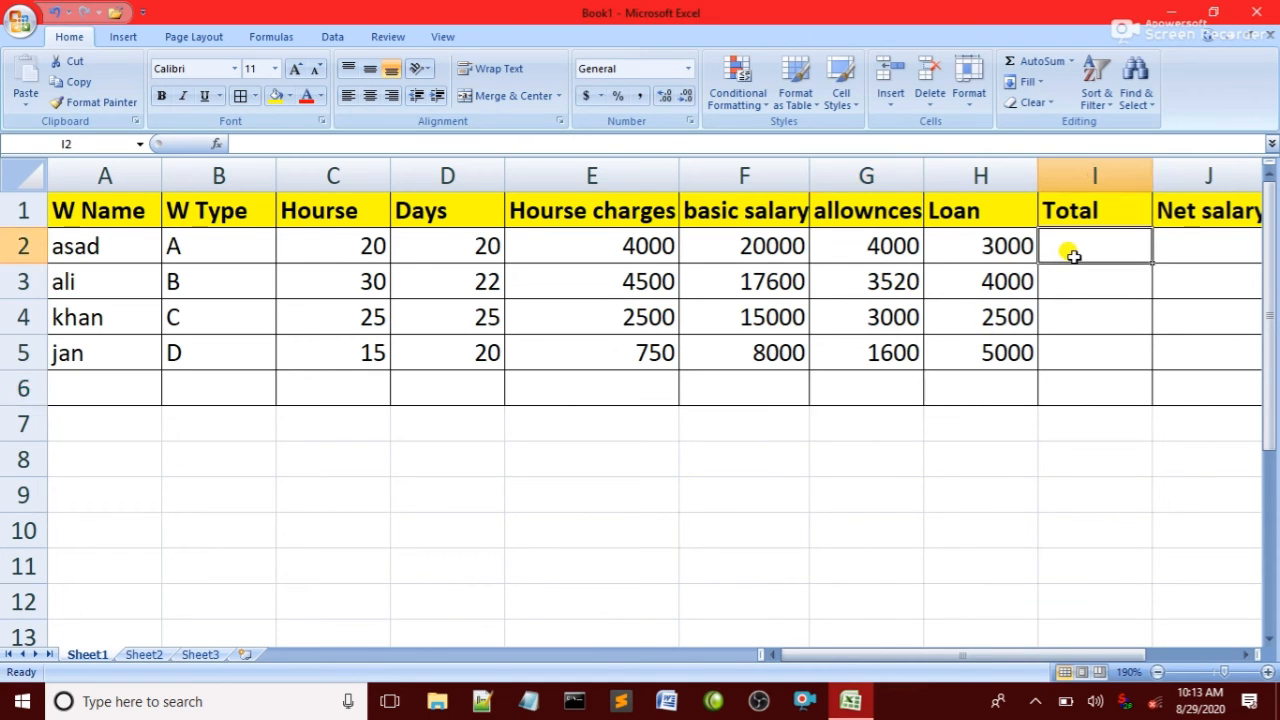
{"action": "left_click_drag", "start_coordinate": [1080, 652], "coordinate": [1122, 660]}
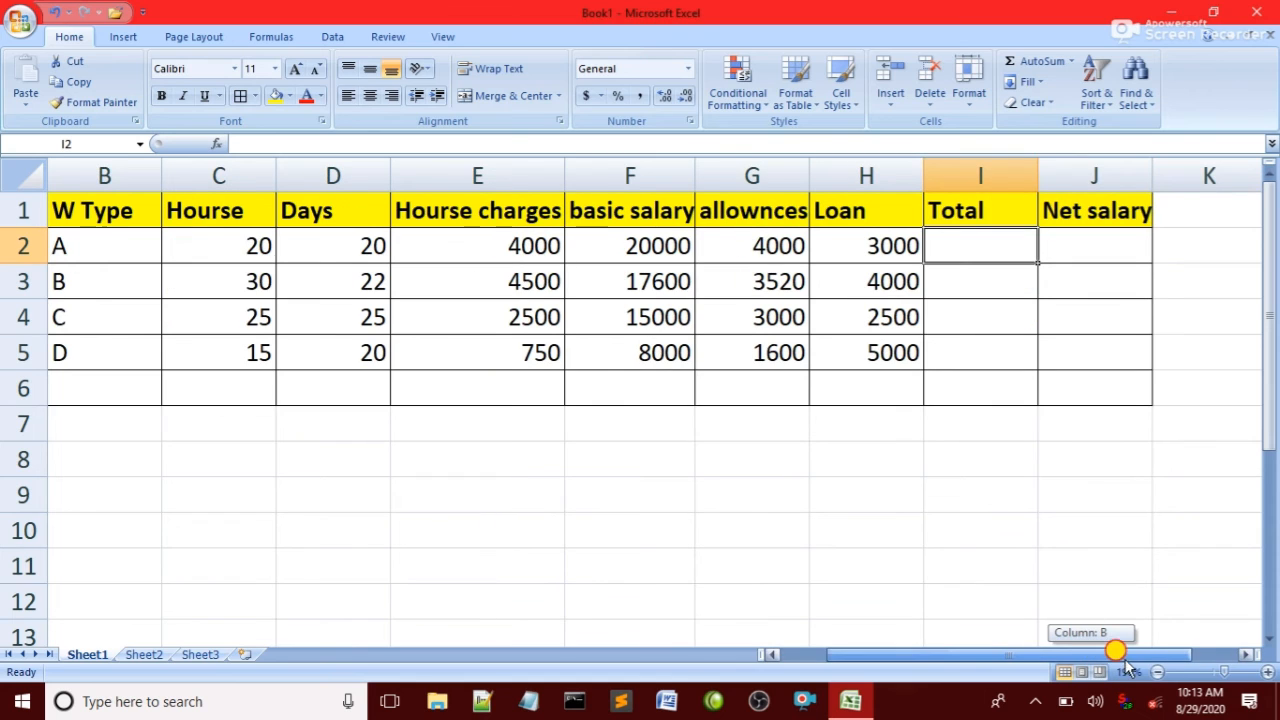
{"action": "left_click", "coordinate": [1266, 671]}
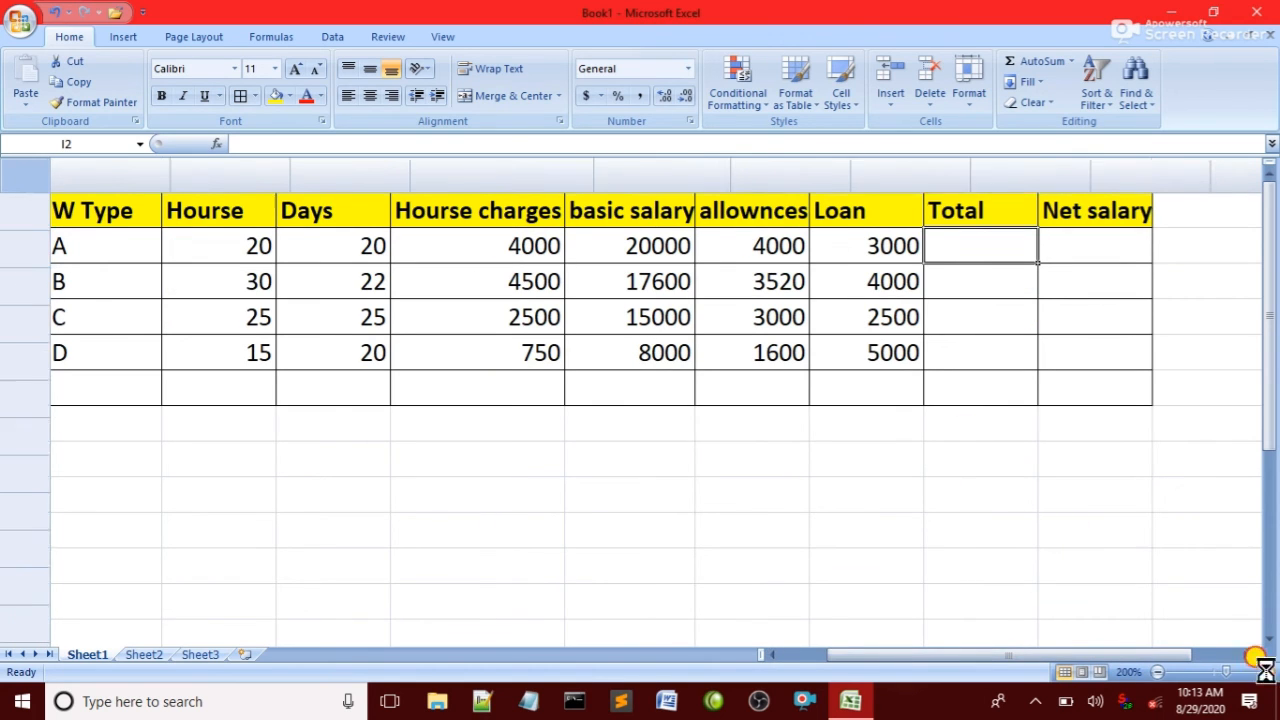
{"action": "left_click", "coordinate": [1266, 671]}
{"action": "left_click_drag", "start_coordinate": [1123, 654], "coordinate": [1183, 664]}
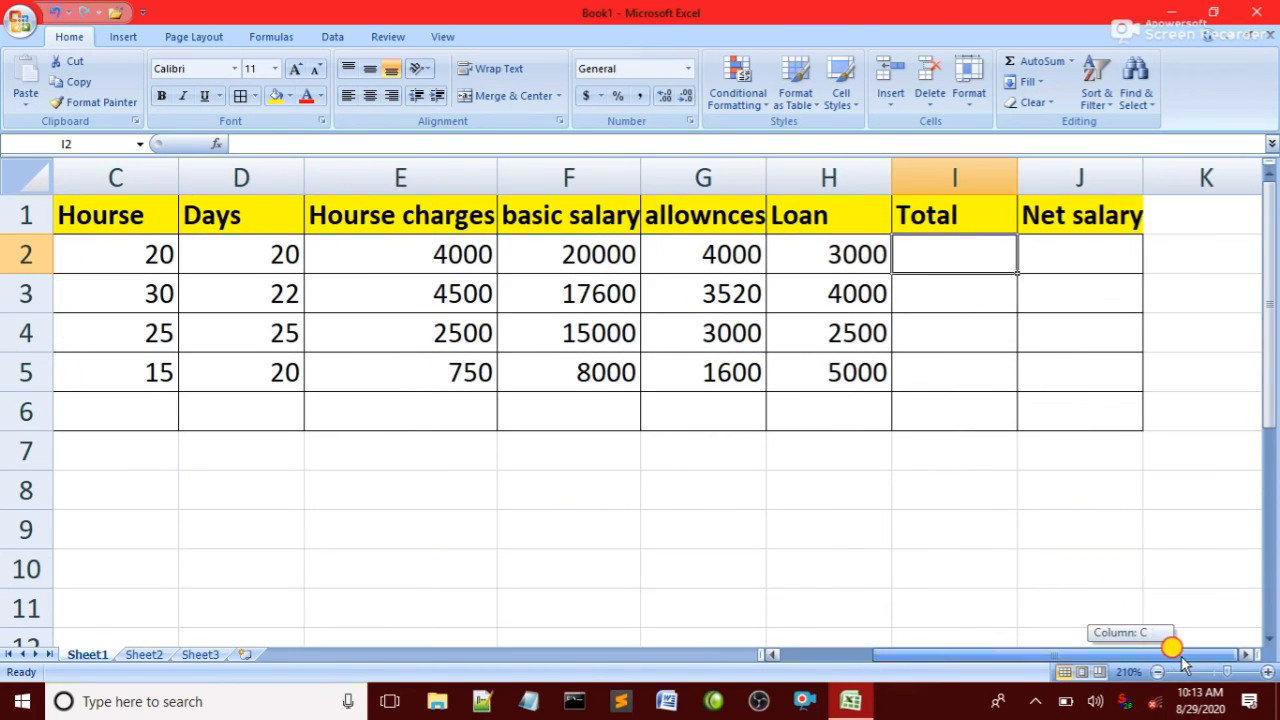
{"action": "left_click", "coordinate": [897, 259]}
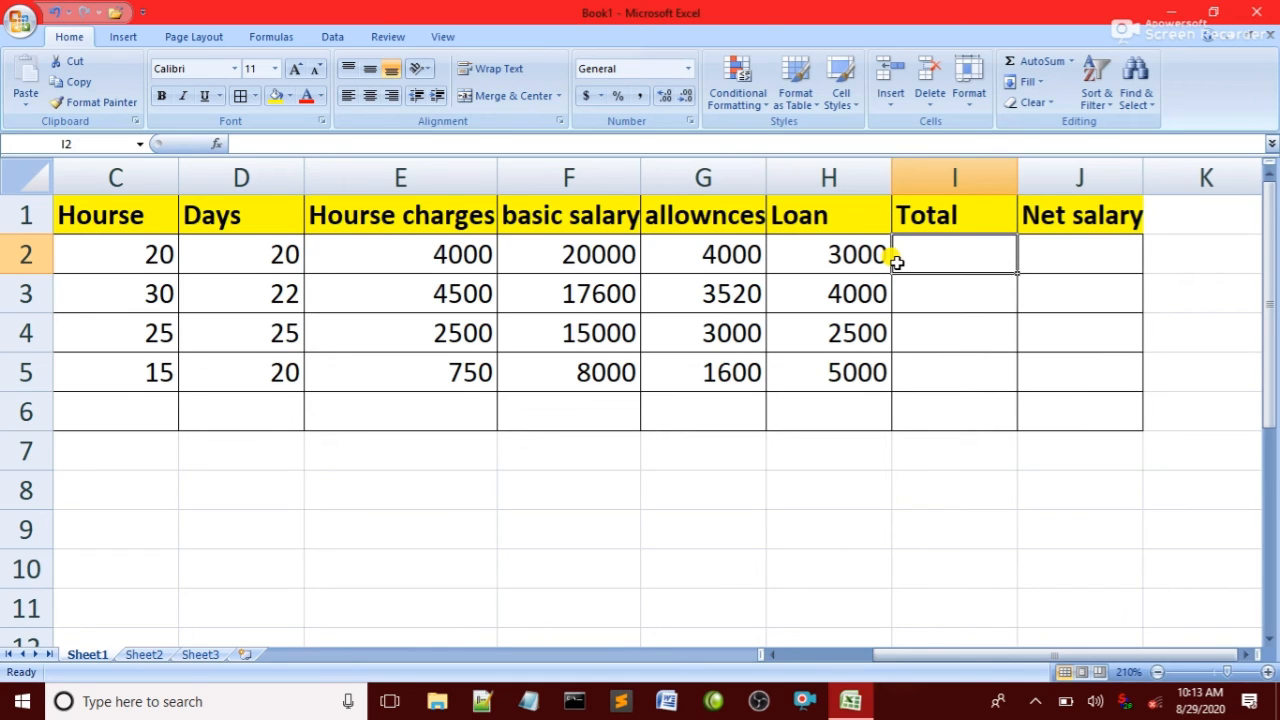
{"action": "type", "text": "="}
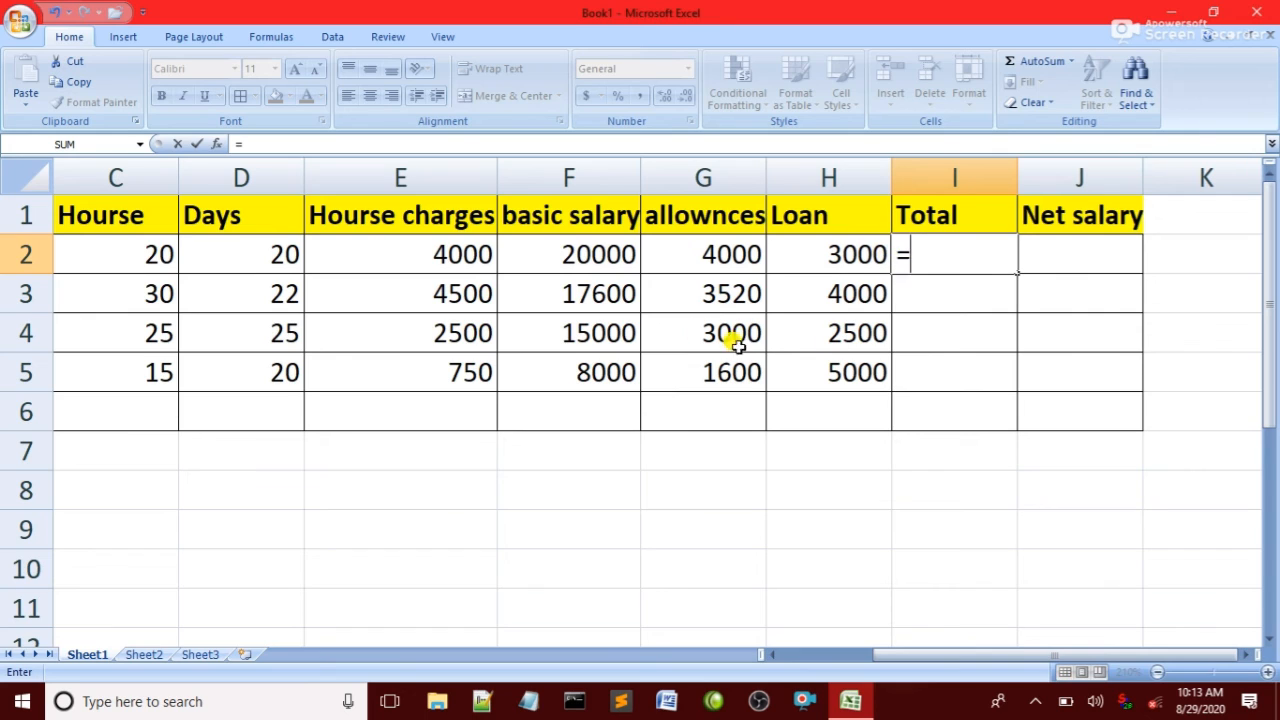
{"action": "left_click", "coordinate": [360, 214]}
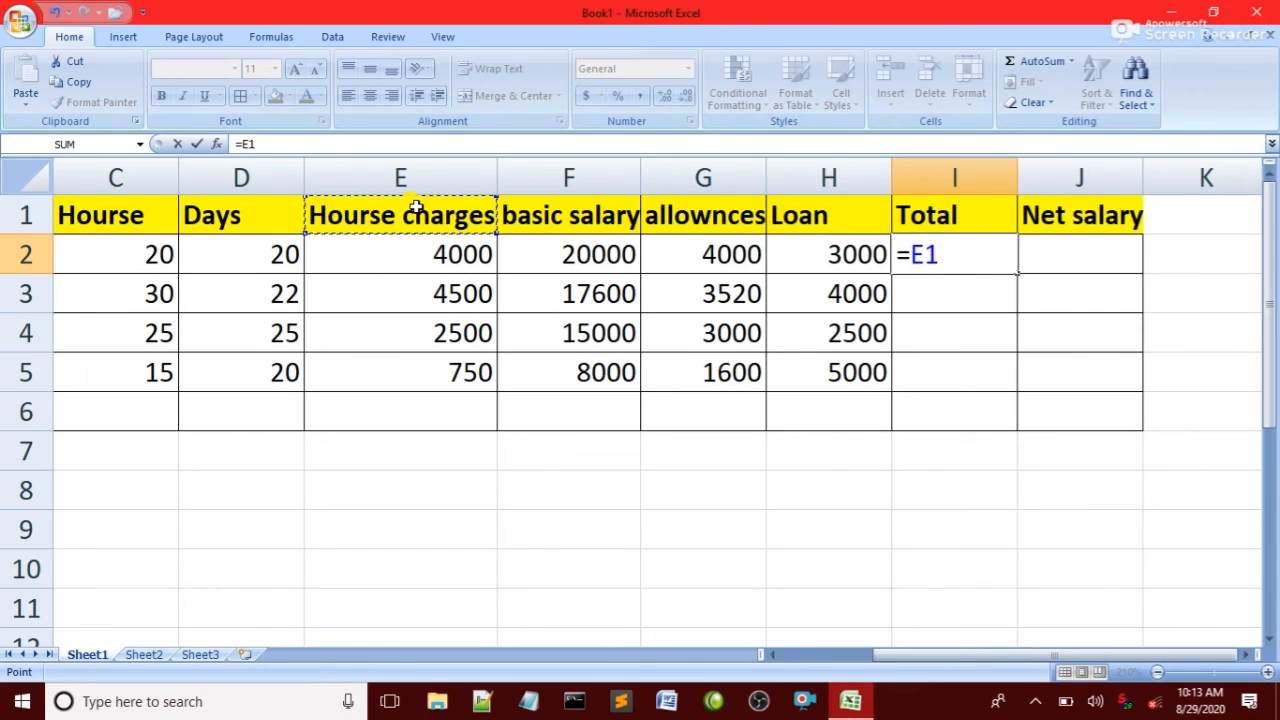
{"action": "type", "text": "+"}
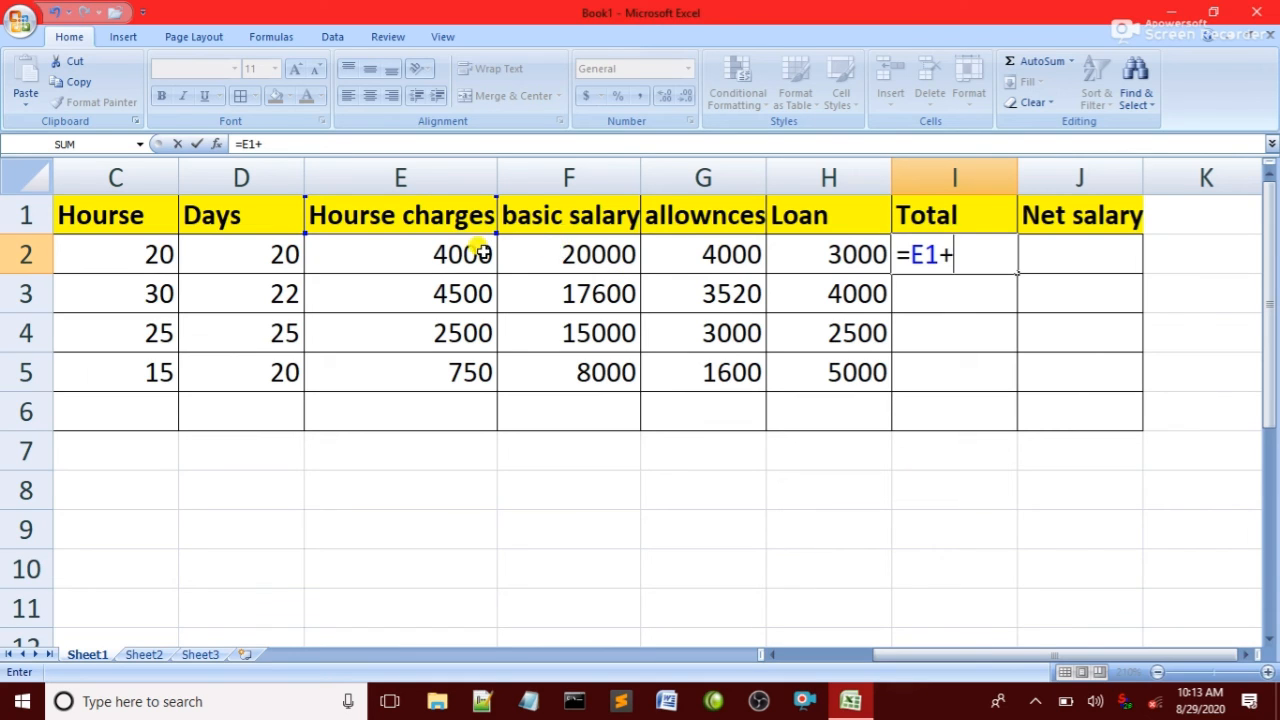
{"action": "key", "text": "BackSpace"}
{"action": "key", "text": "BackSpace"}
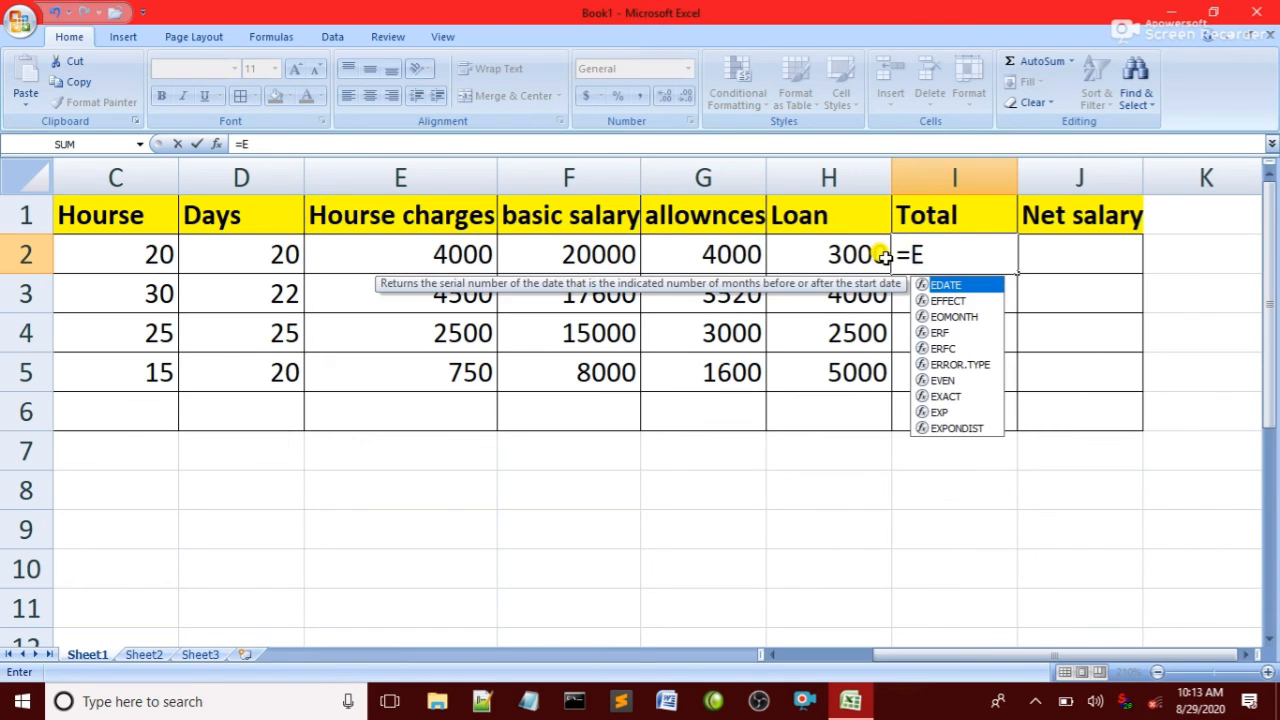
{"action": "key", "text": "BackSpace"}
Complete the total formula in I2 as =E2+F2+G2 to add the hourly charges, basic salary and allowances.
{"action": "left_click", "coordinate": [398, 255]}
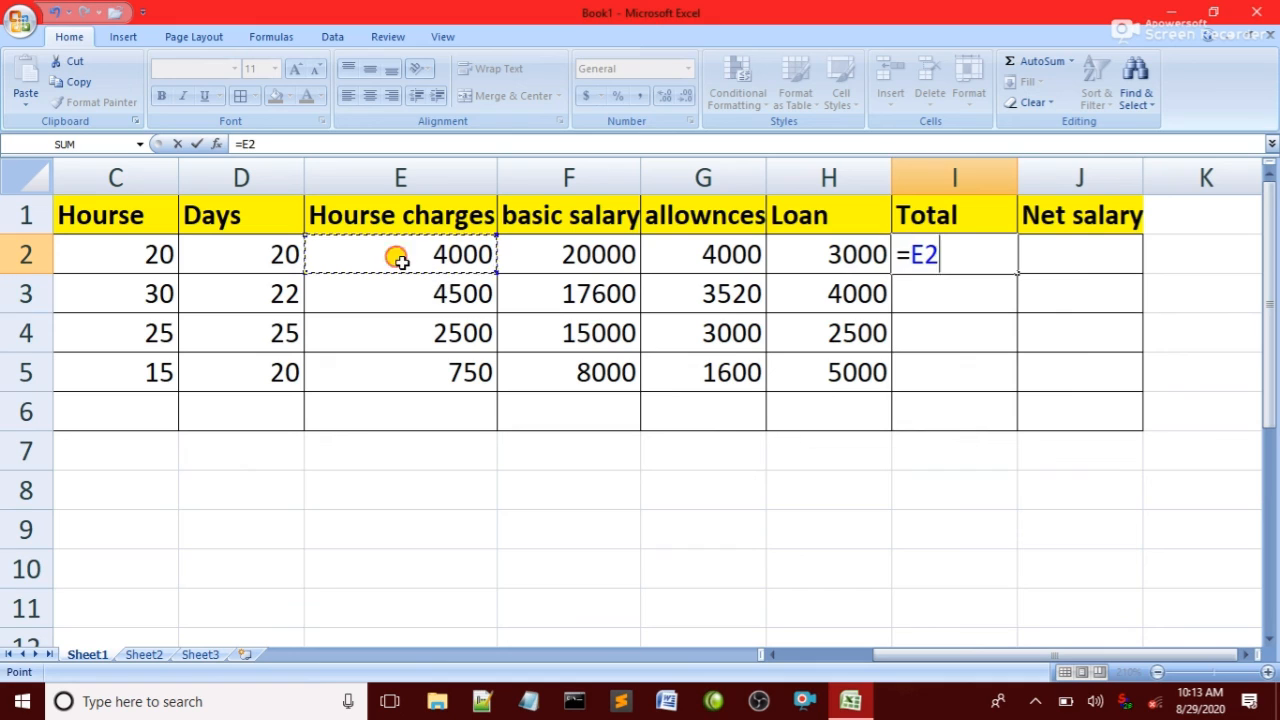
{"action": "type", "text": "+"}
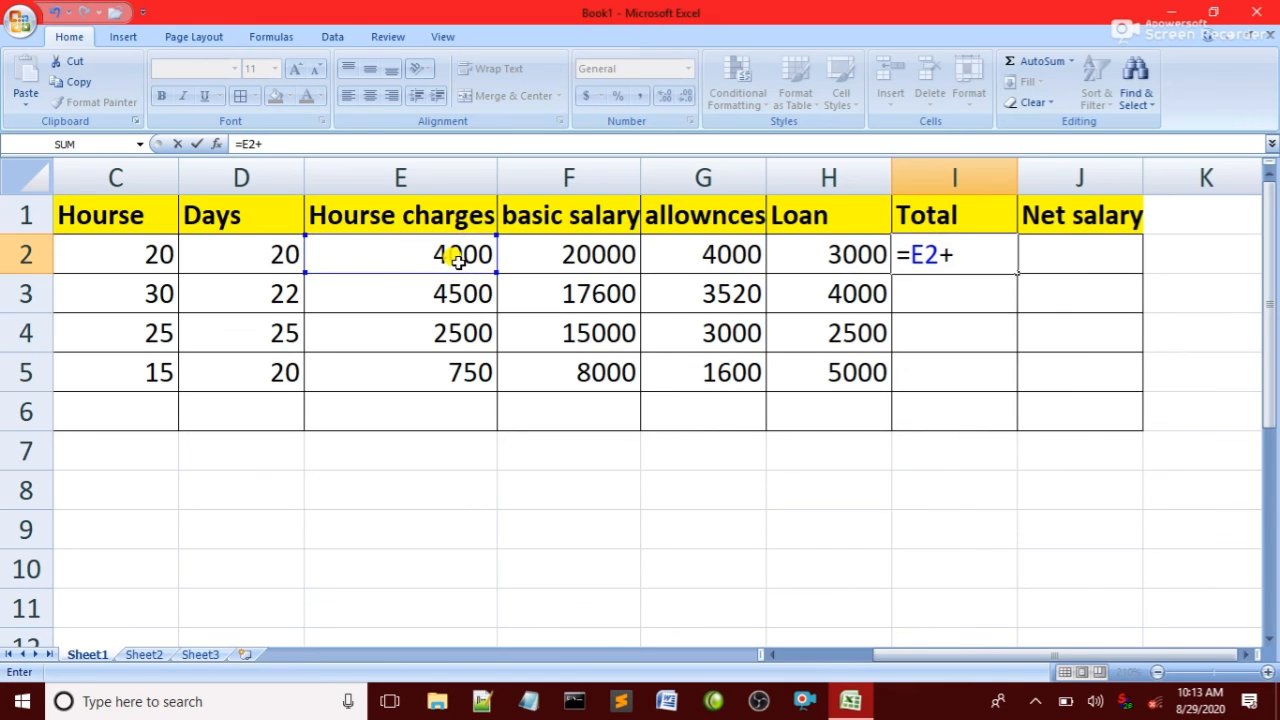
{"action": "left_click", "coordinate": [560, 250]}
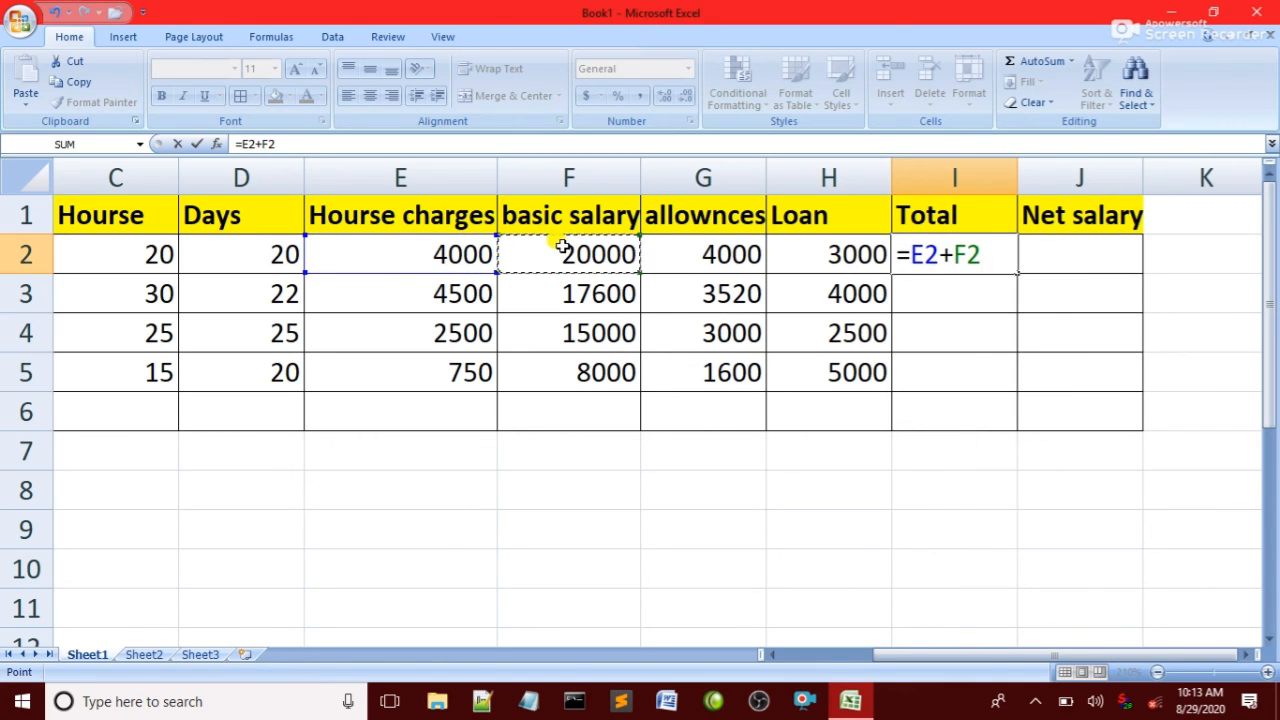
{"action": "type", "text": "+"}
{"action": "left_click", "coordinate": [694, 250]}
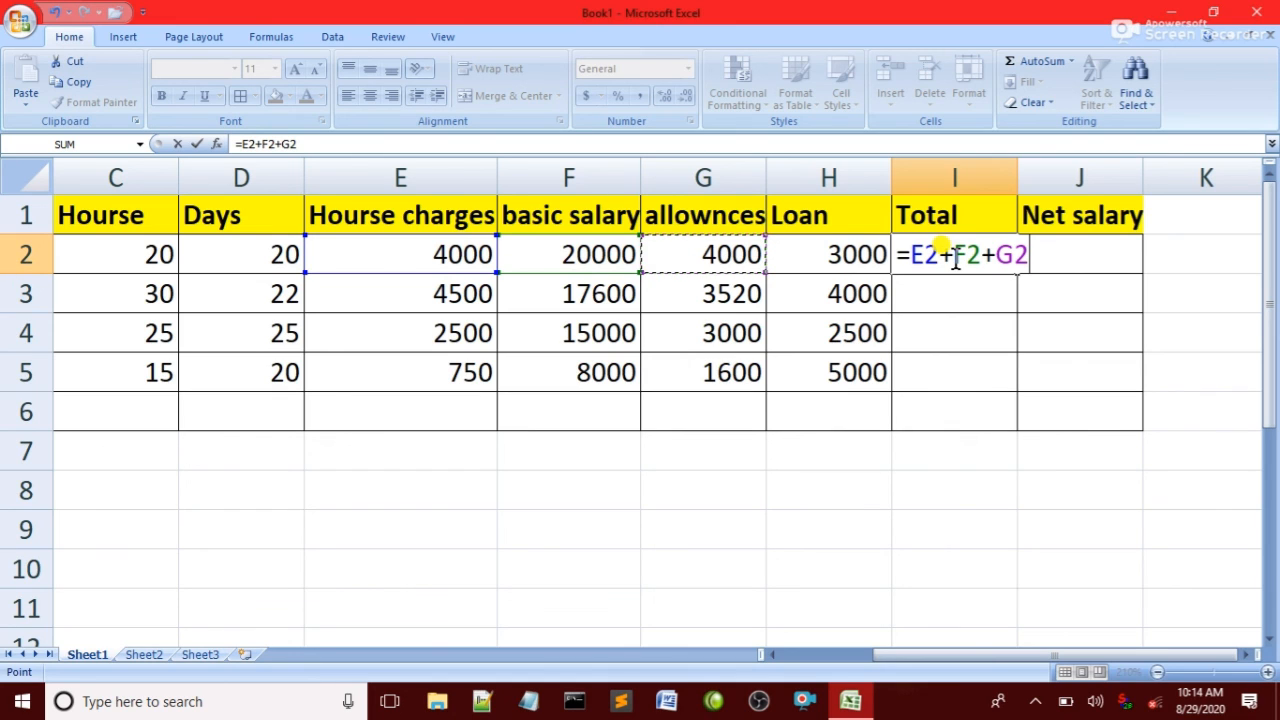
{"action": "key", "text": "Return"}
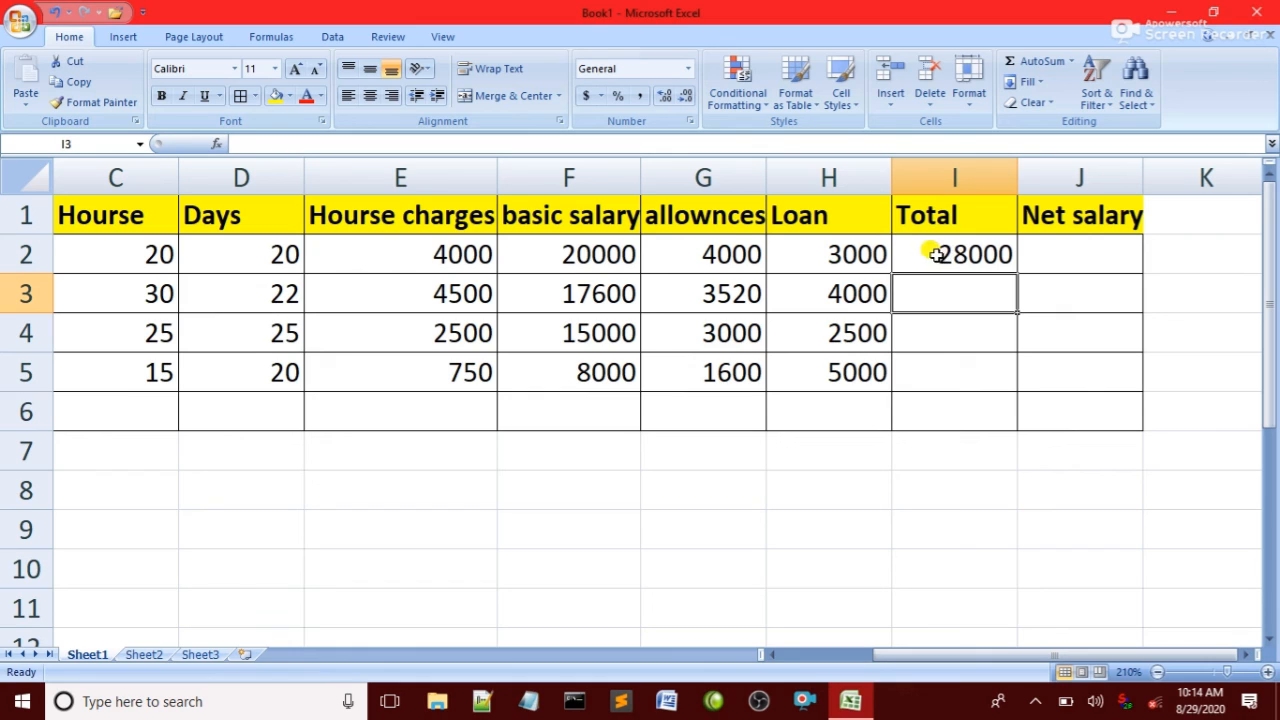
Fill the total formula from I2 down through I5 and check the formula in each of the Total cells.
{"action": "left_click_drag", "start_coordinate": [930, 257], "coordinate": [944, 376]}
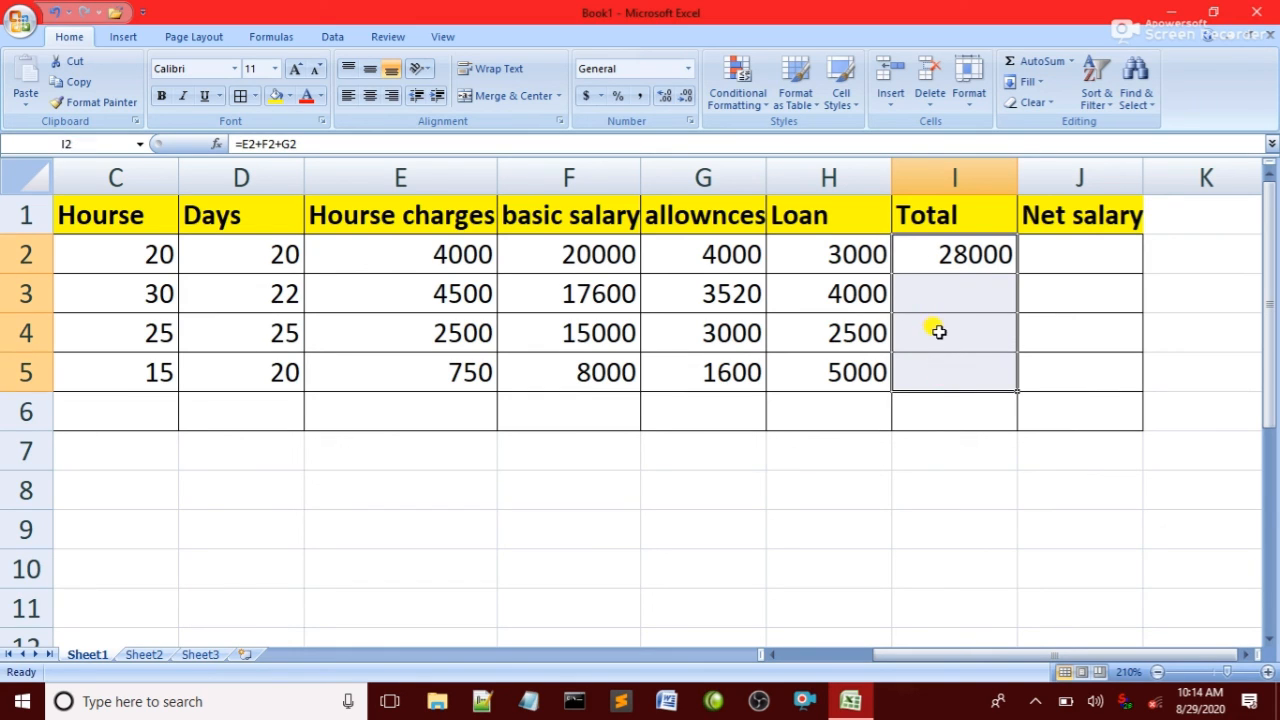
{"action": "key", "text": "ctrl+d"}
{"action": "left_click", "coordinate": [924, 298]}
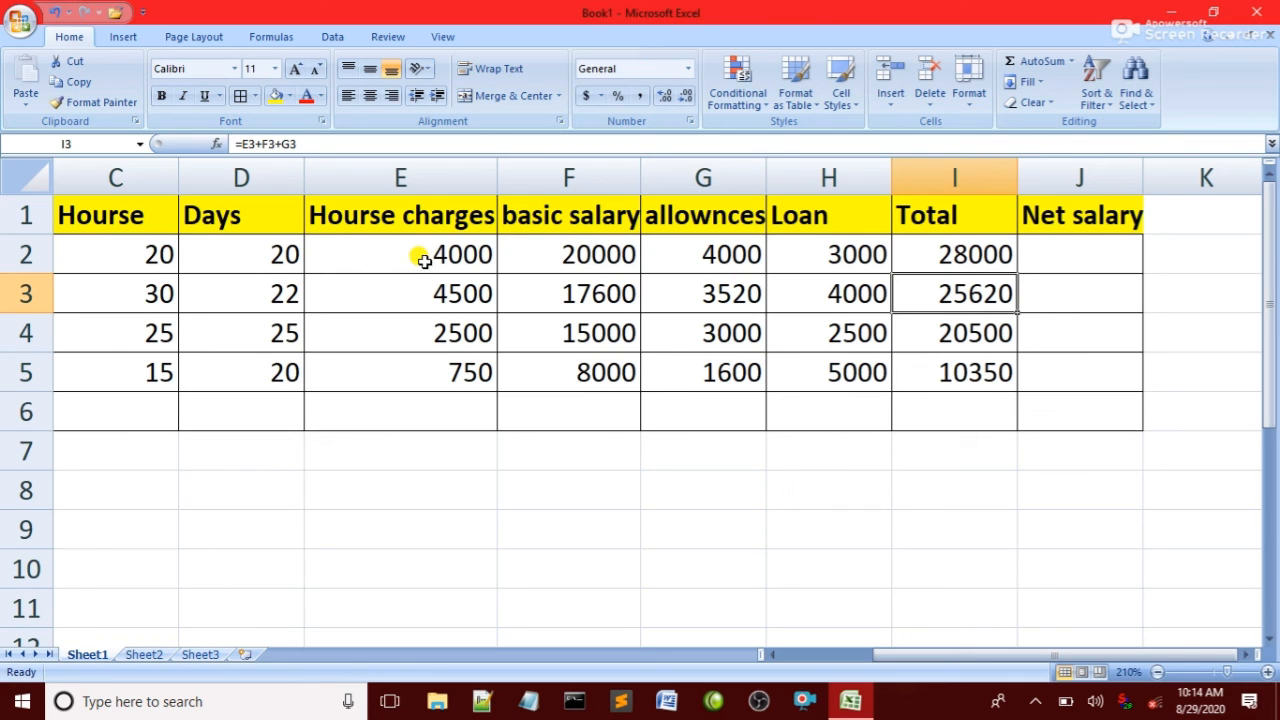
{"action": "left_click", "coordinate": [950, 254]}
{"action": "left_click", "coordinate": [958, 310]}
{"action": "left_click", "coordinate": [957, 336]}
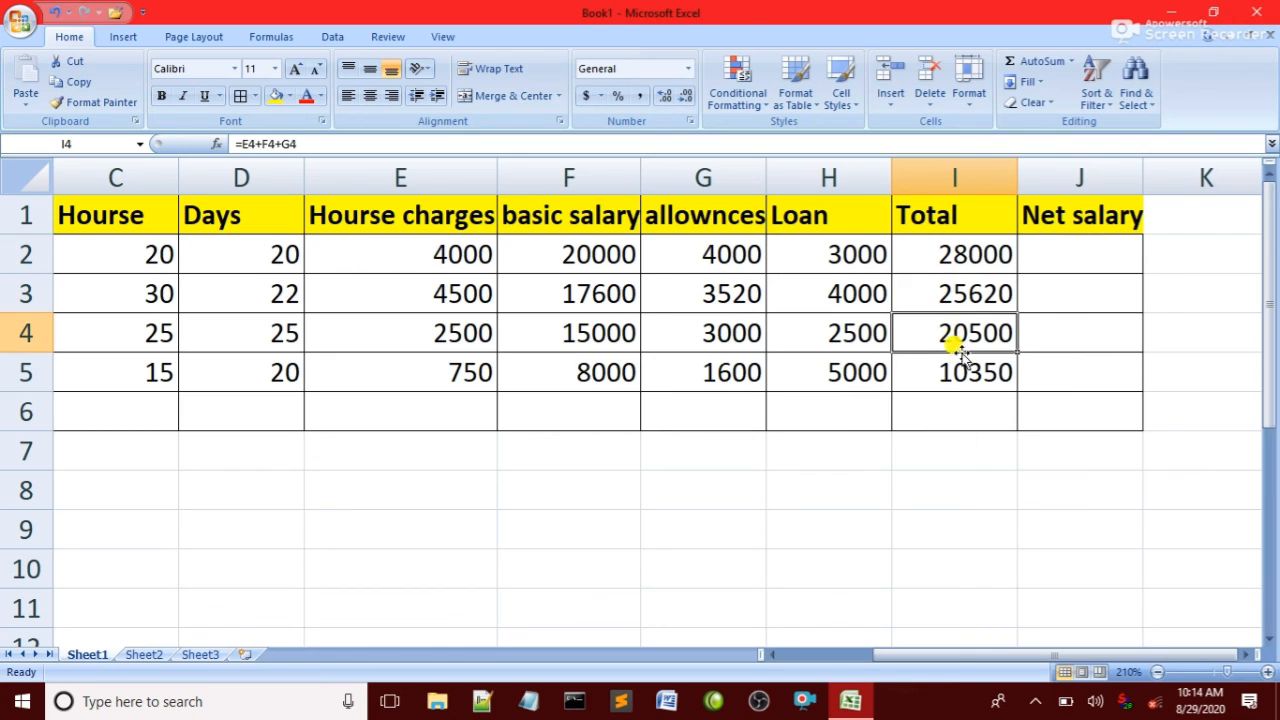
{"action": "left_click", "coordinate": [960, 365]}
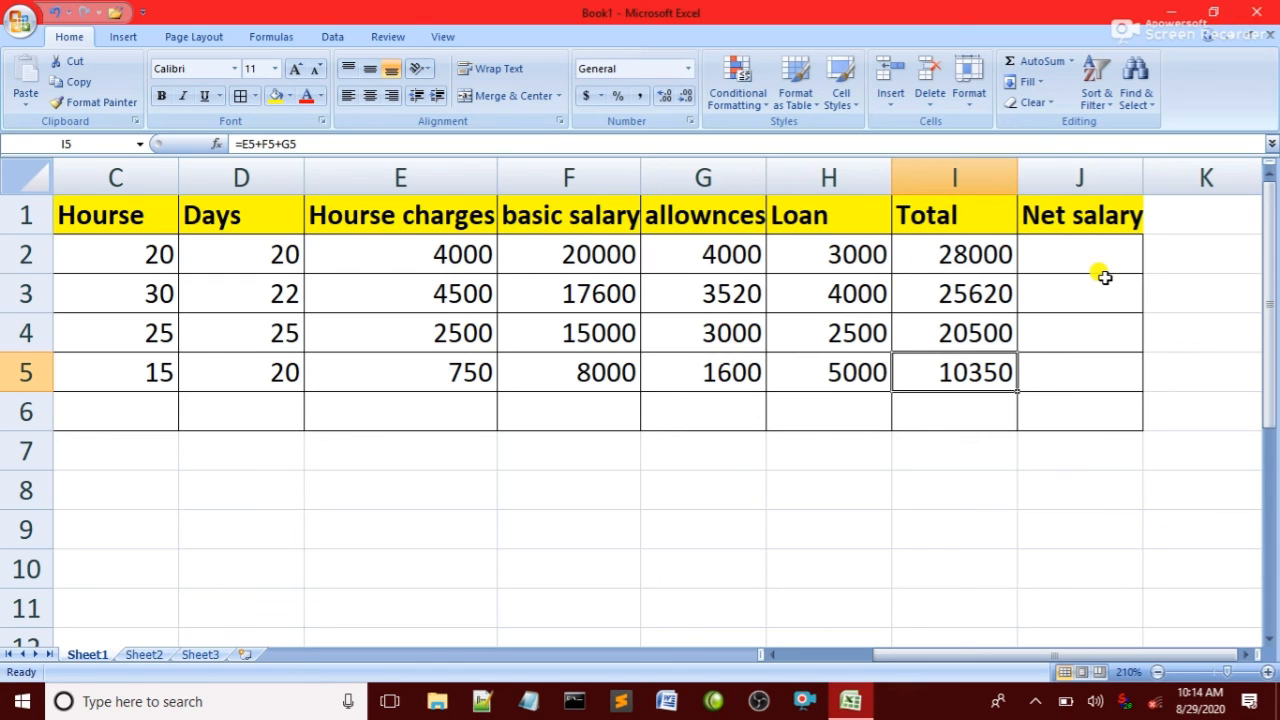
Enter the net salary formula =I2-H2 in J2 to subtract the loan from the total.
{"action": "left_click", "coordinate": [1062, 255]}
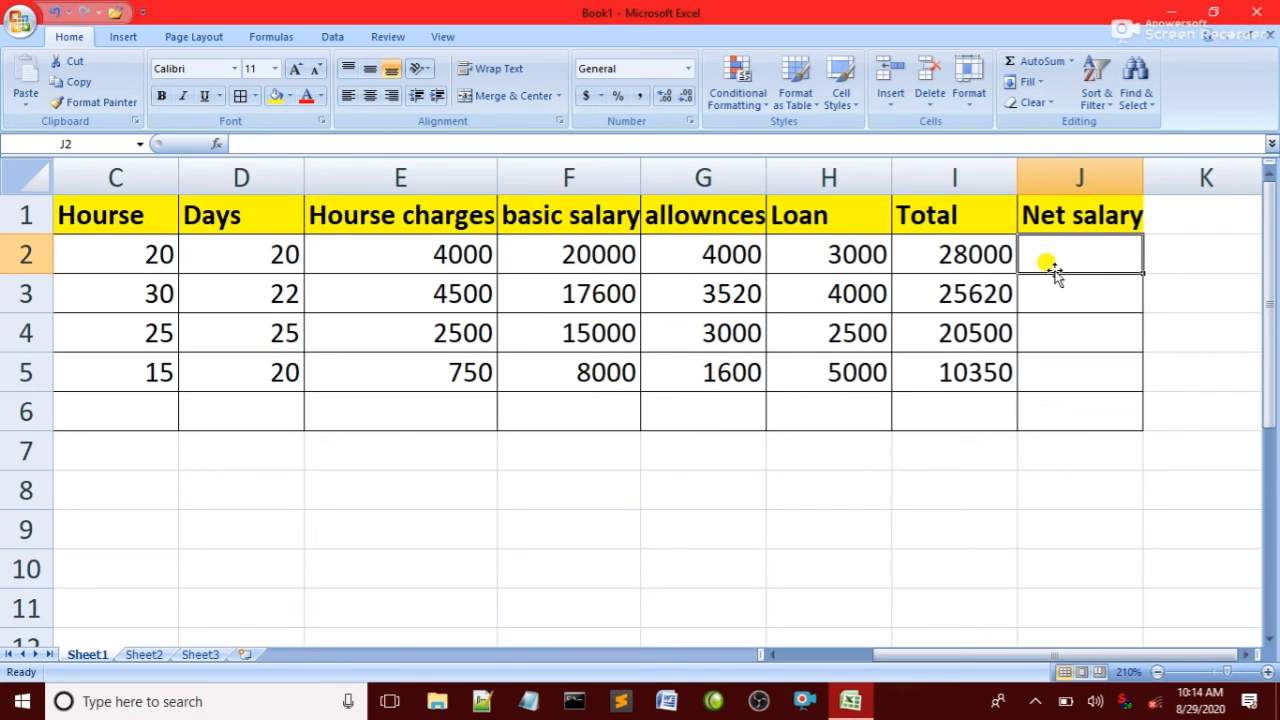
{"action": "type", "text": "="}
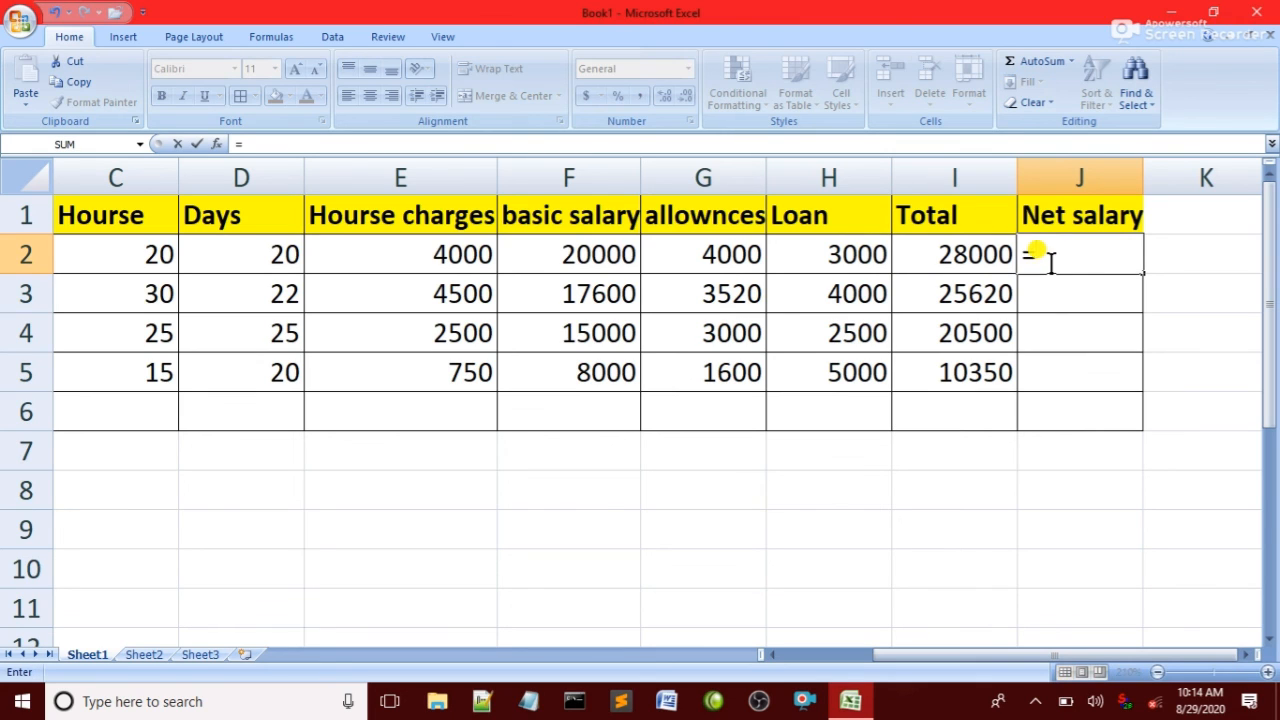
{"action": "left_click", "coordinate": [946, 253]}
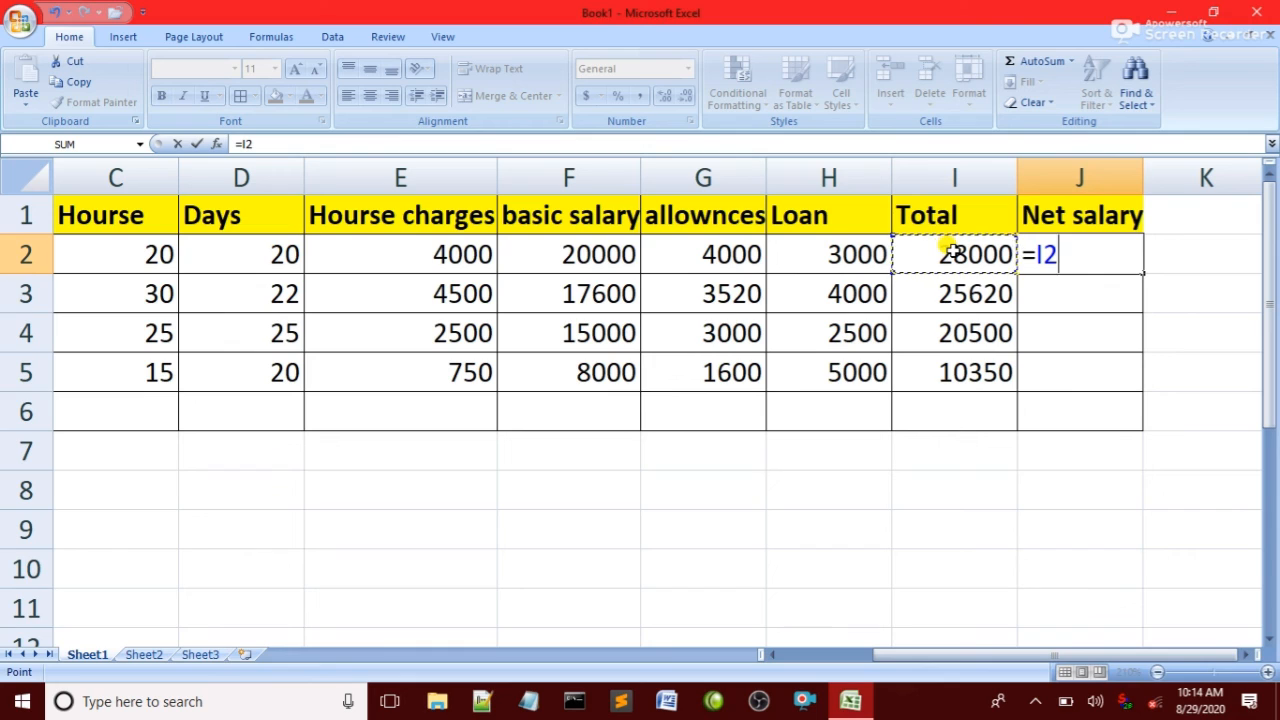
{"action": "type", "text": "-"}
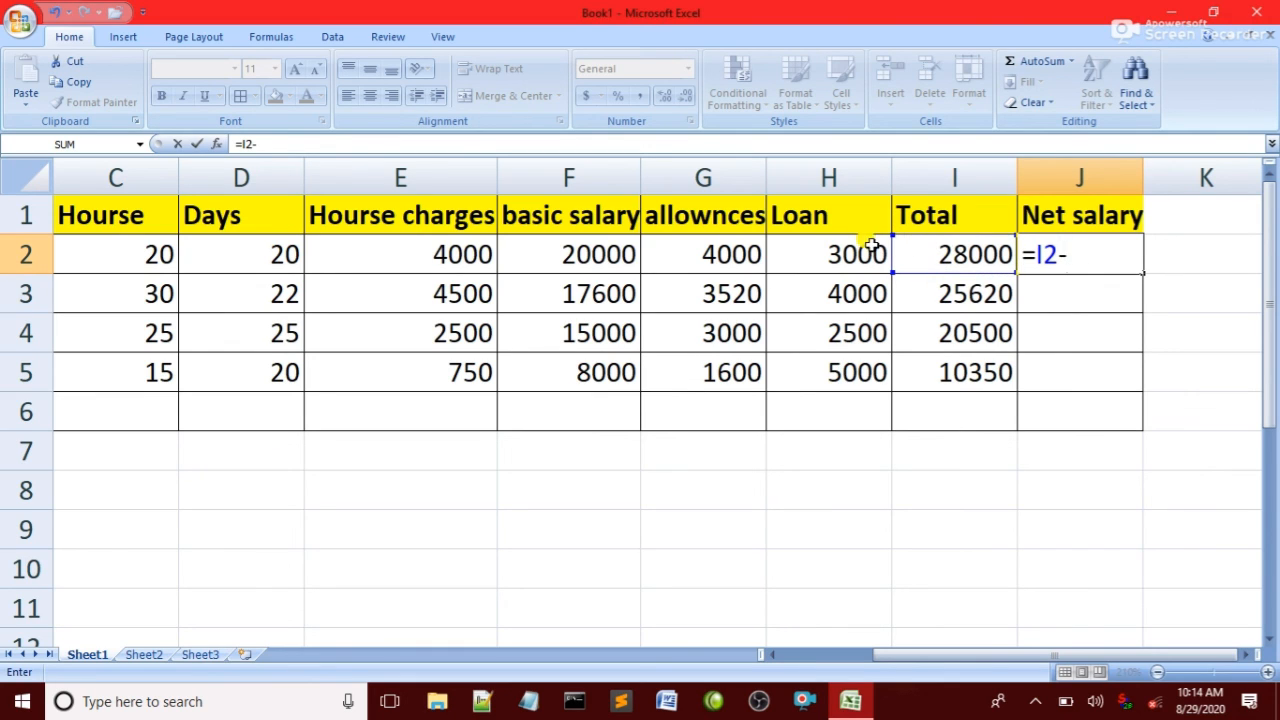
{"action": "left_click", "coordinate": [862, 248]}
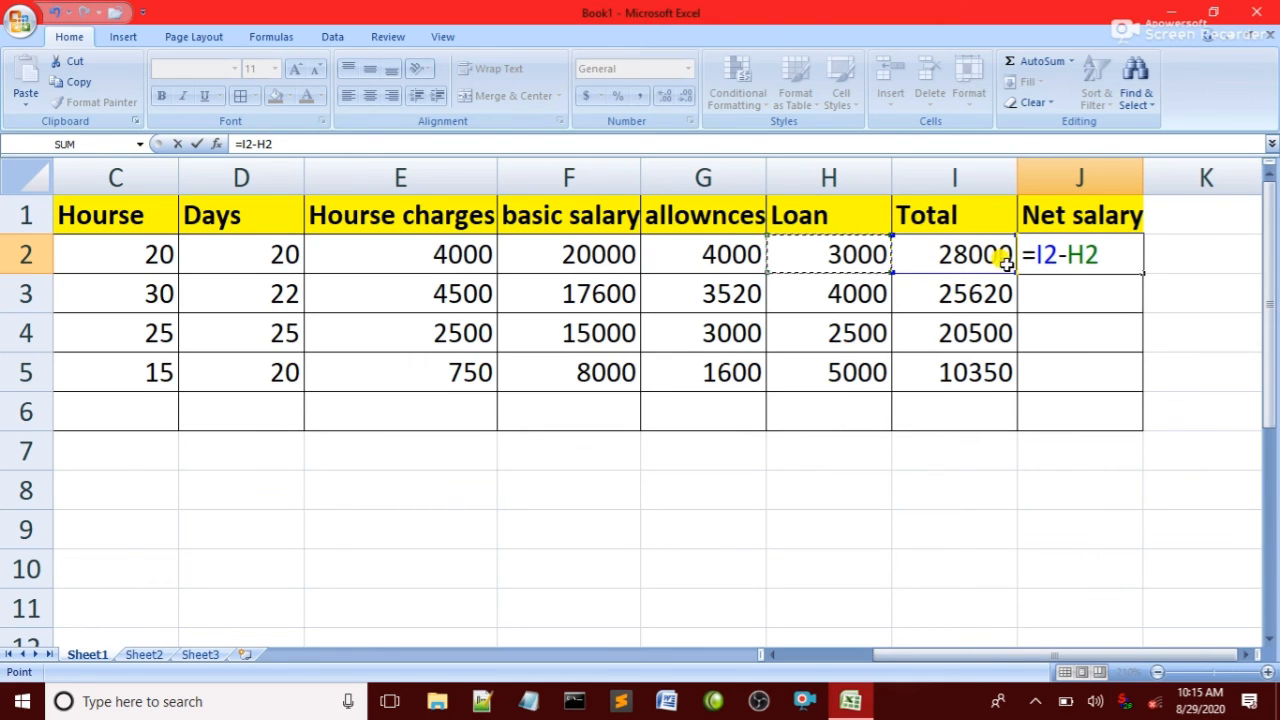
{"action": "key", "text": "Return"}
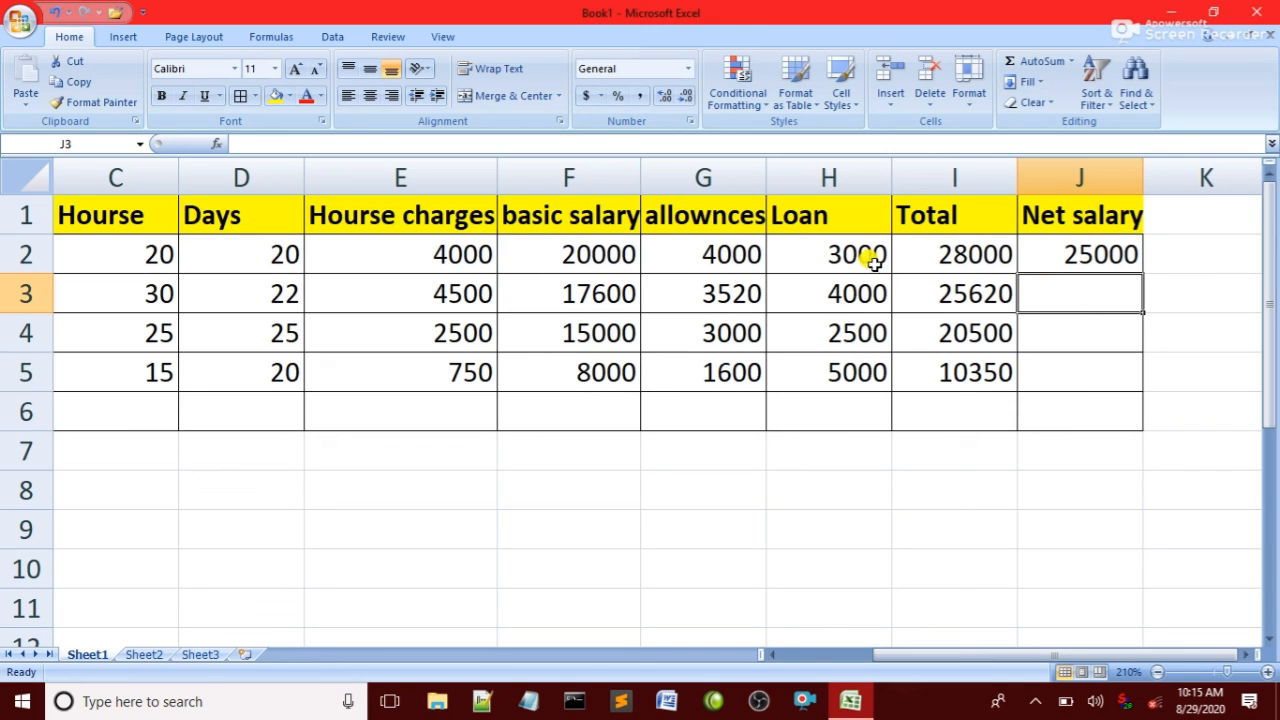
Fill the net salary formula from J2 down through J5.
{"action": "mouse_move", "coordinate": [1072, 256]}
{"action": "left_mouse_down"}
{"action": "mouse_move", "coordinate": [1066, 360]}
{"action": "mouse_move", "coordinate": [1080, 370]}
{"action": "left_mouse_up"}
{"action": "key", "text": "ctrl+d"}
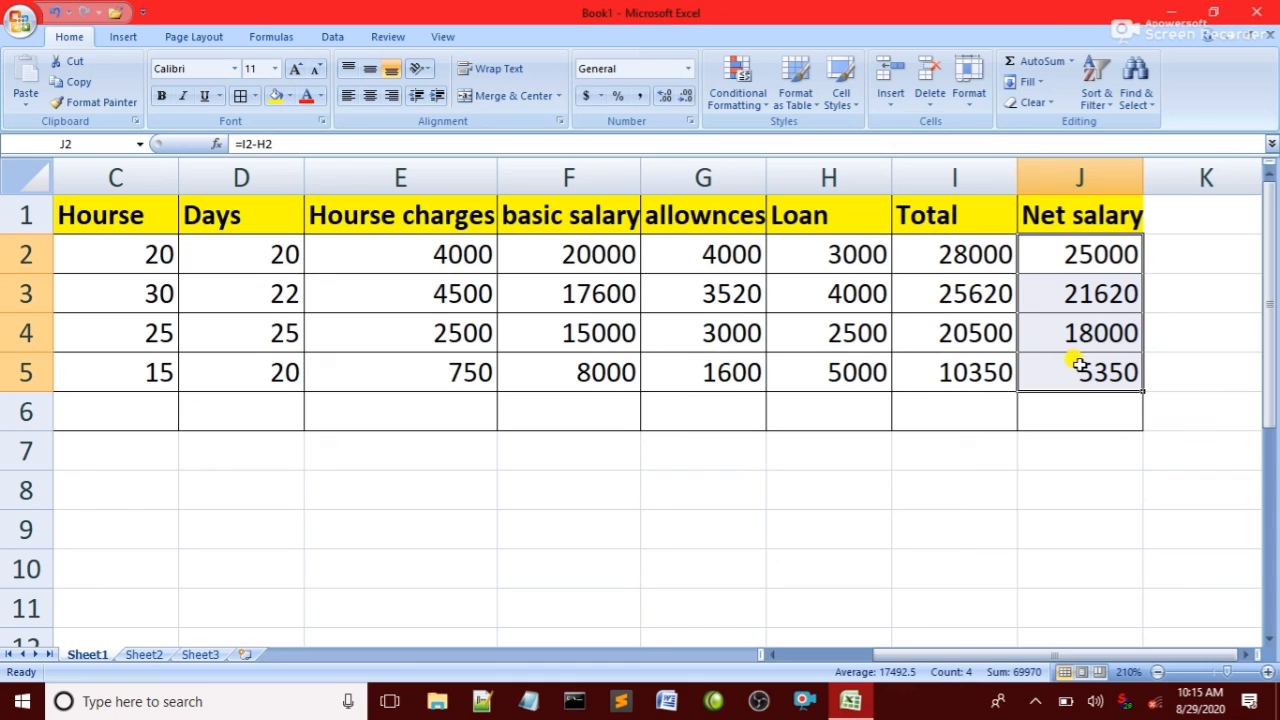
{"action": "left_click", "coordinate": [1070, 402]}
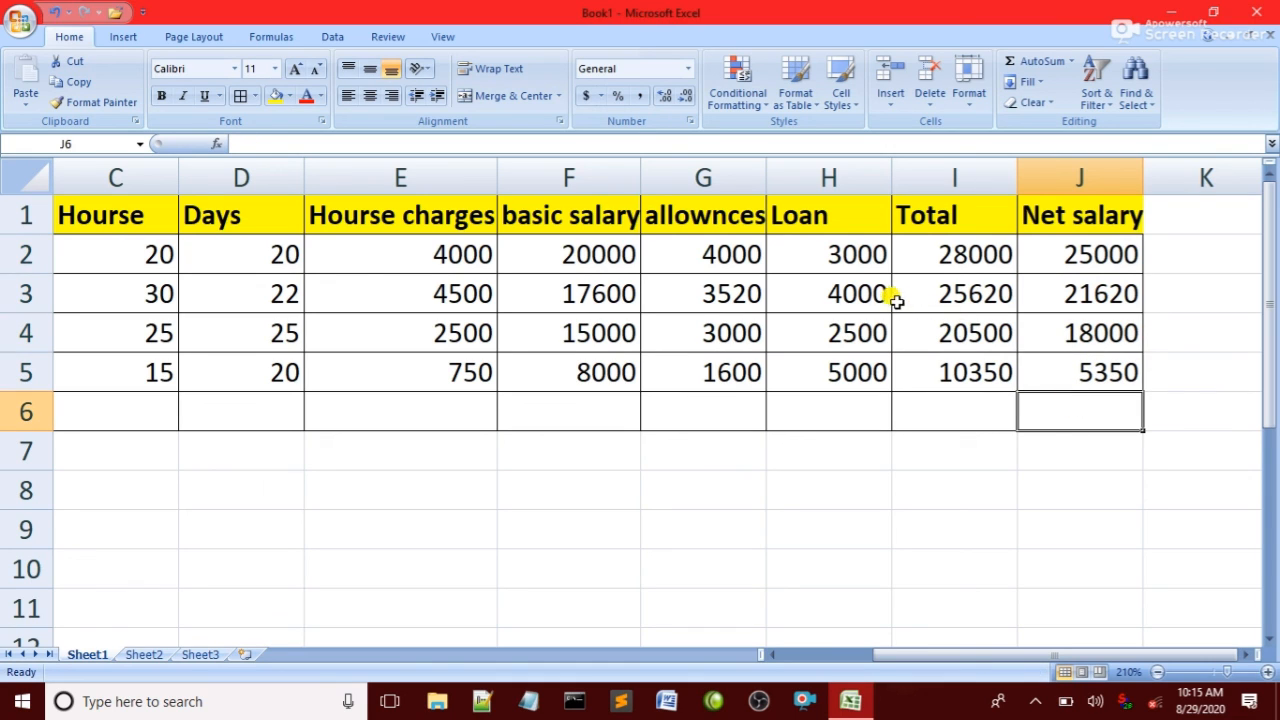